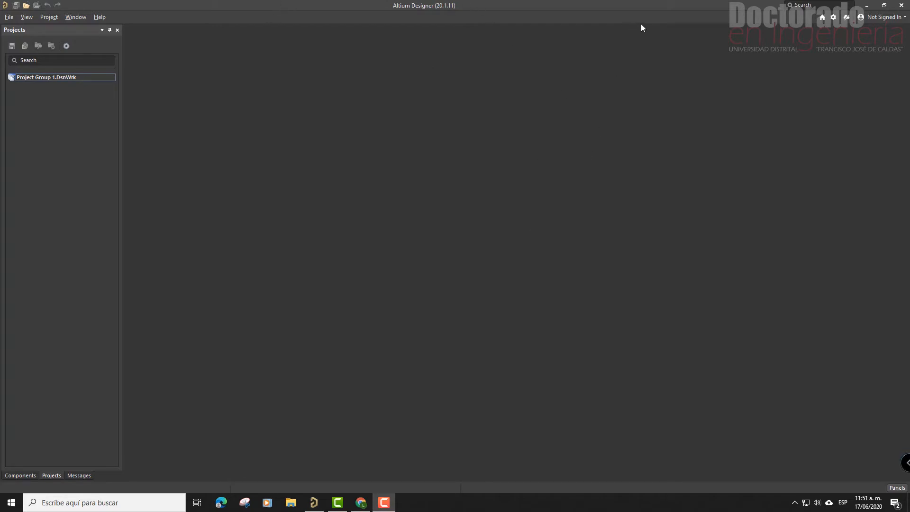
Sign in to the Altium account using the saved user name and password.
{"action": "left_click", "coordinate": [879, 18]}
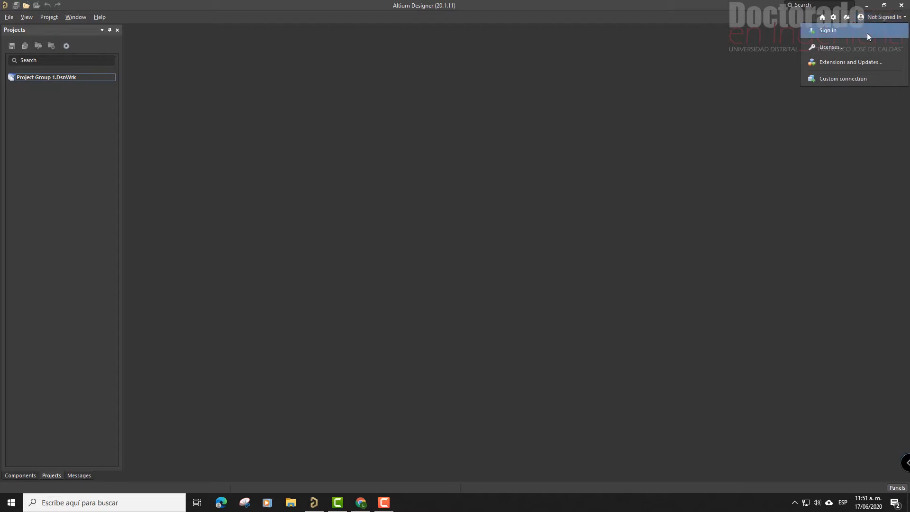
{"action": "left_click", "coordinate": [838, 32]}
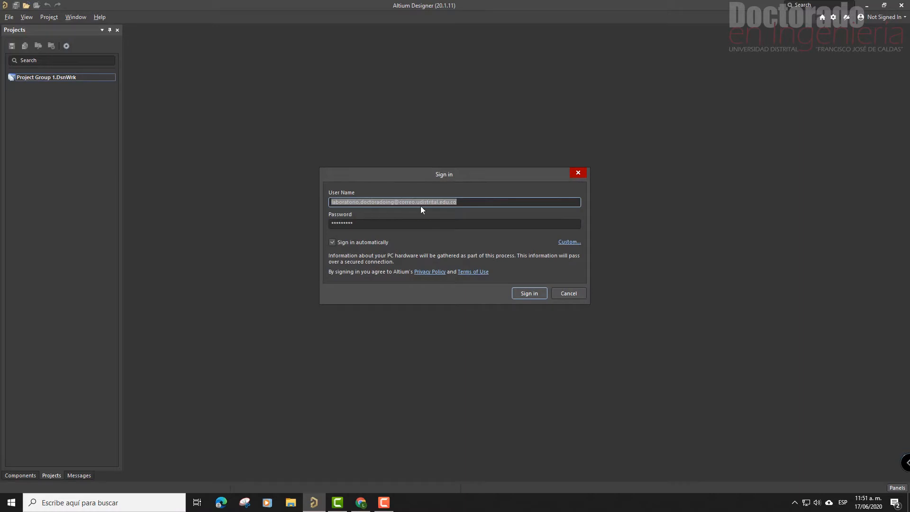
{"action": "left_click", "coordinate": [490, 201]}
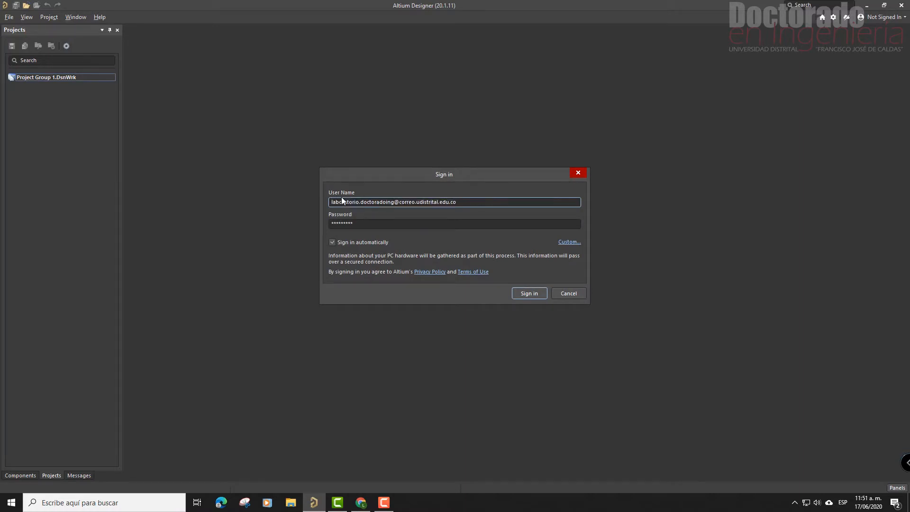
{"action": "left_click_drag", "start_coordinate": [455, 202], "coordinate": [304, 191]}
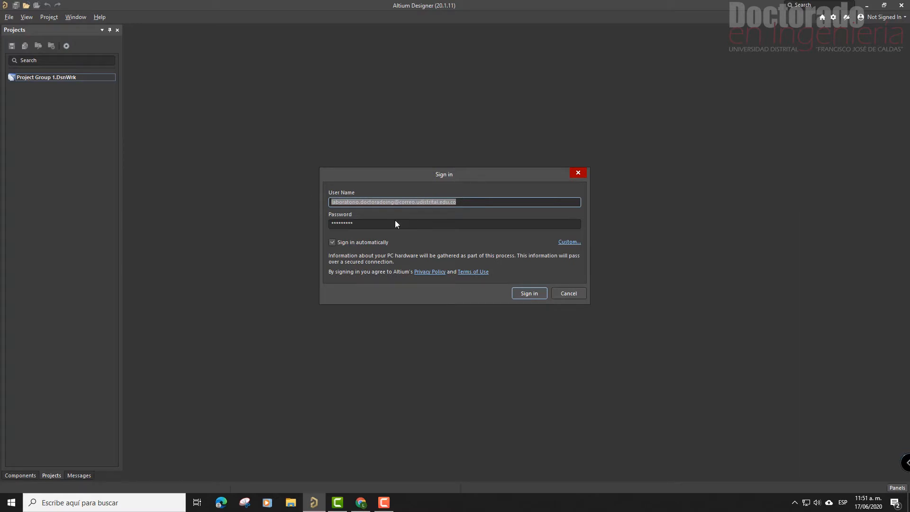
{"action": "key", "text": "Tab"}
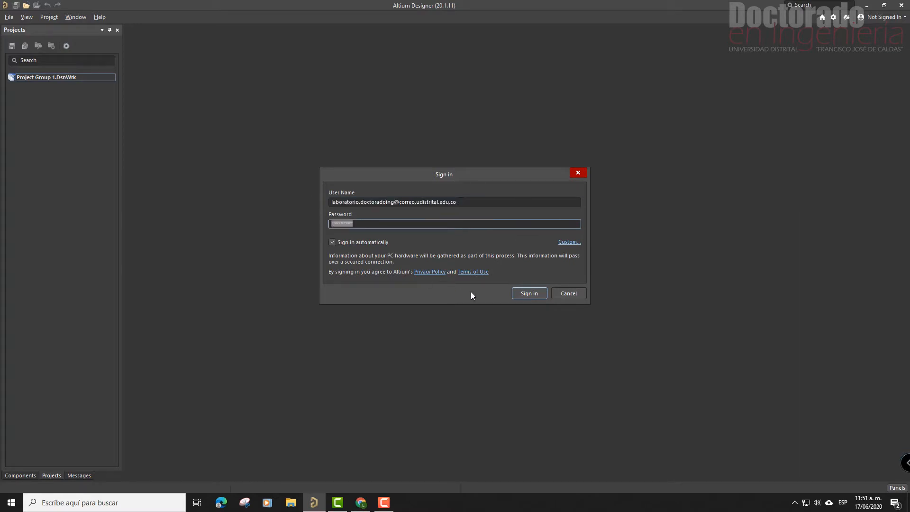
{"action": "left_click", "coordinate": [525, 294]}
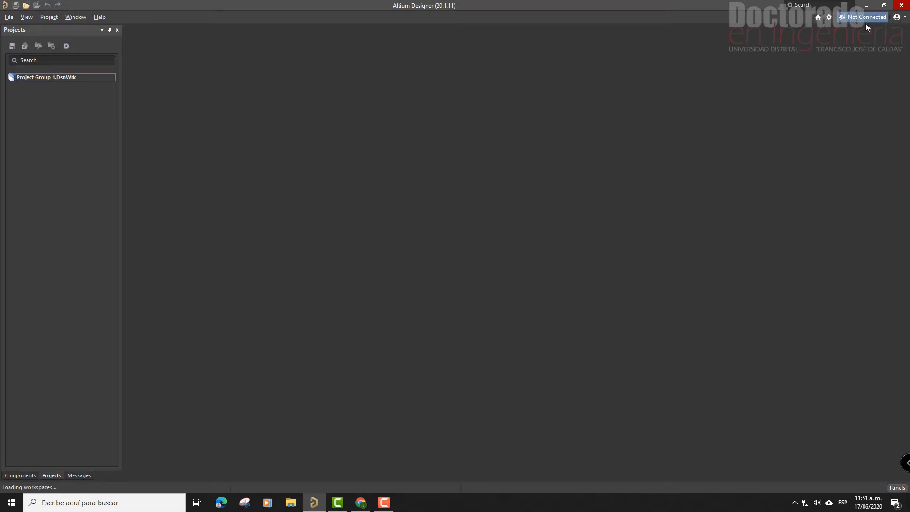
Open the account's license management and use the first Altium Designer on-demand license.
{"action": "left_click", "coordinate": [897, 17]}
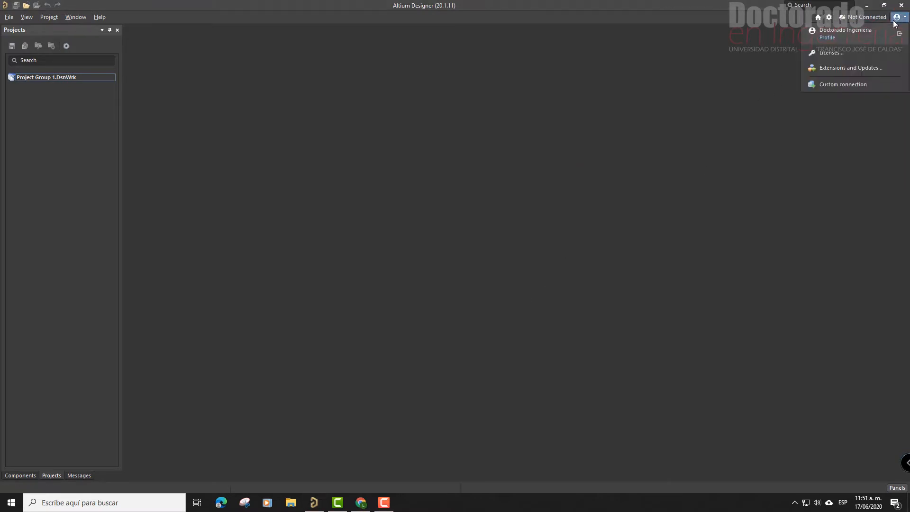
{"action": "left_click", "coordinate": [853, 55]}
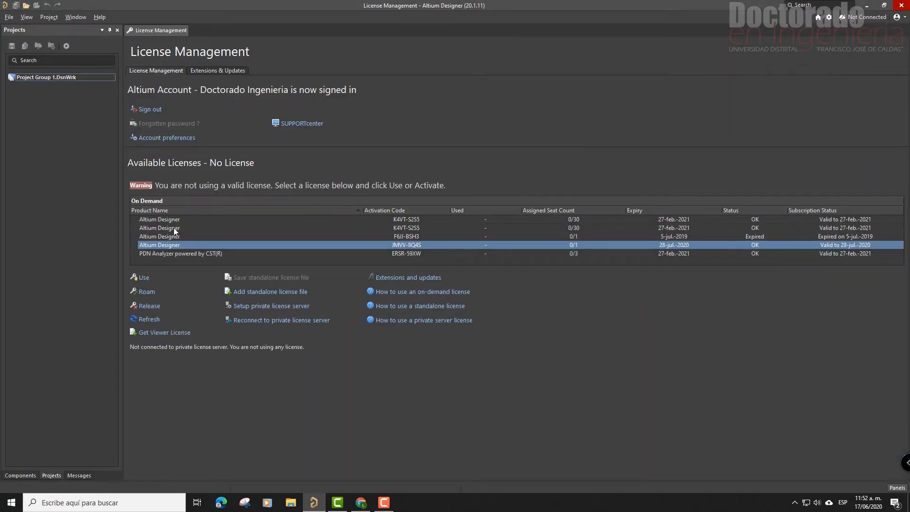
{"action": "left_click", "coordinate": [165, 219]}
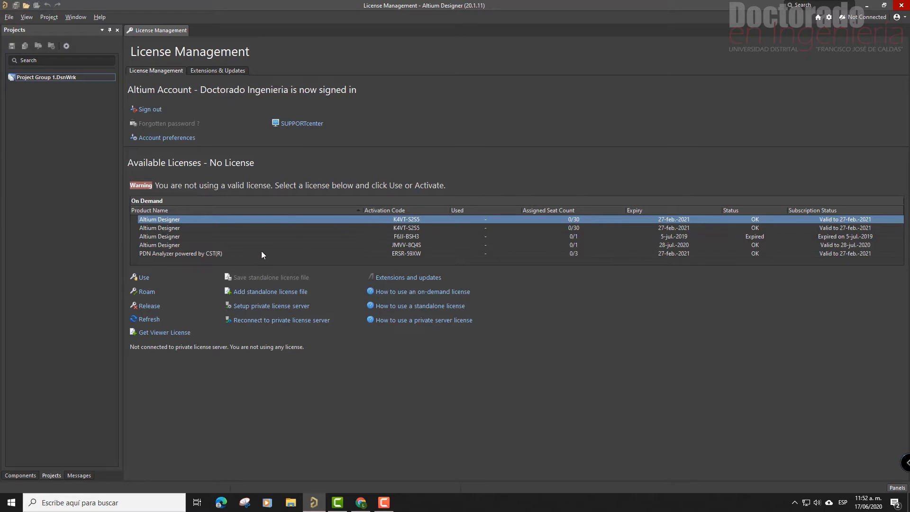
{"action": "left_click", "coordinate": [143, 280]}
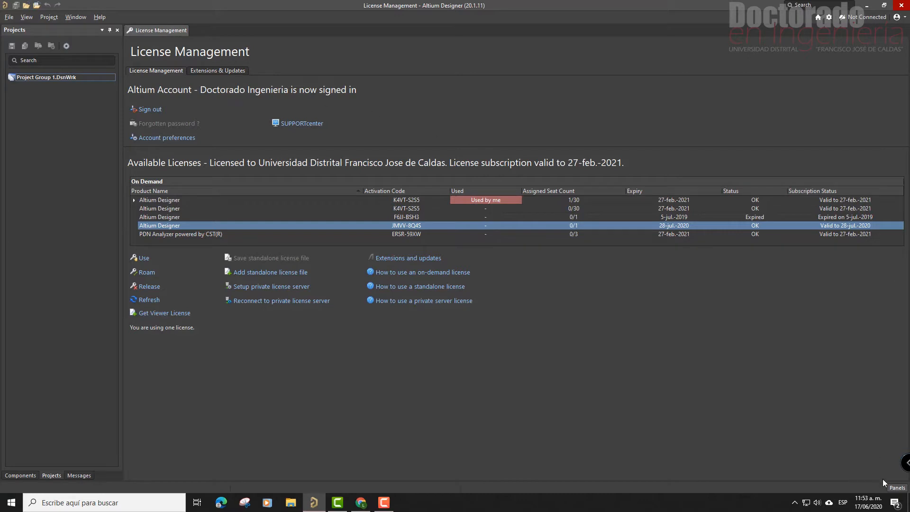
{"action": "left_click", "coordinate": [897, 489]}
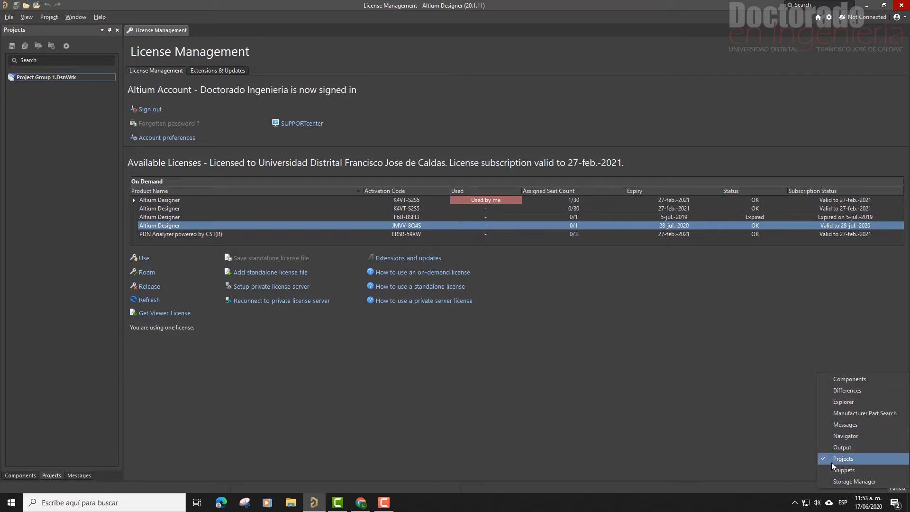
{"action": "left_click", "coordinate": [25, 105]}
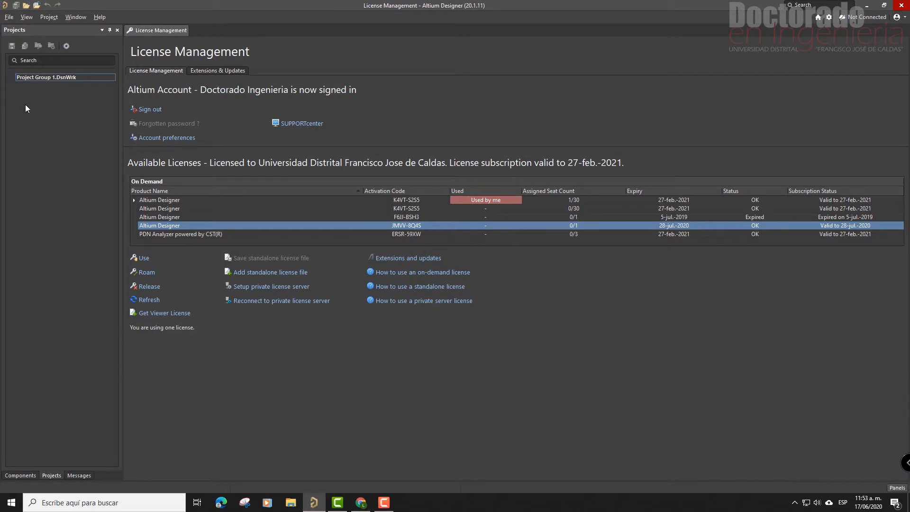
Add a new local PCB project of the default type named Fuente_LM317 to the project group.
{"action": "right_click", "coordinate": [49, 79]}
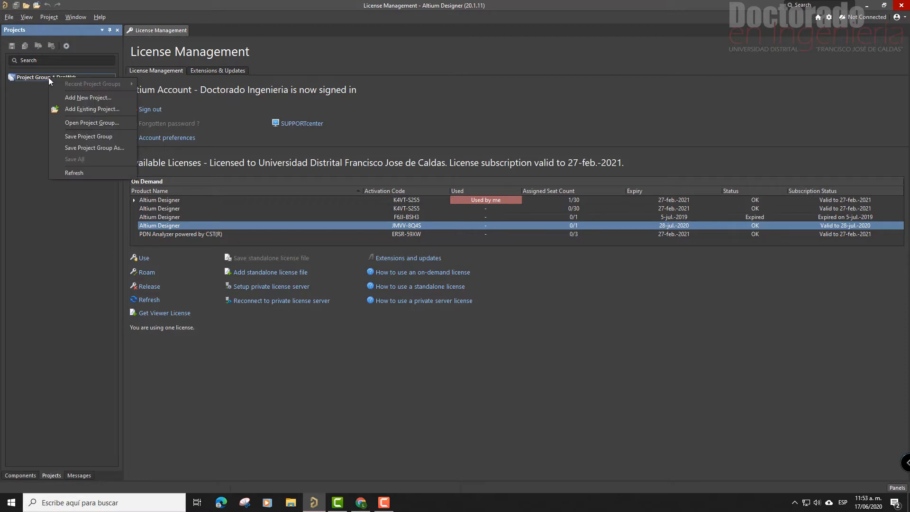
{"action": "left_click", "coordinate": [75, 100]}
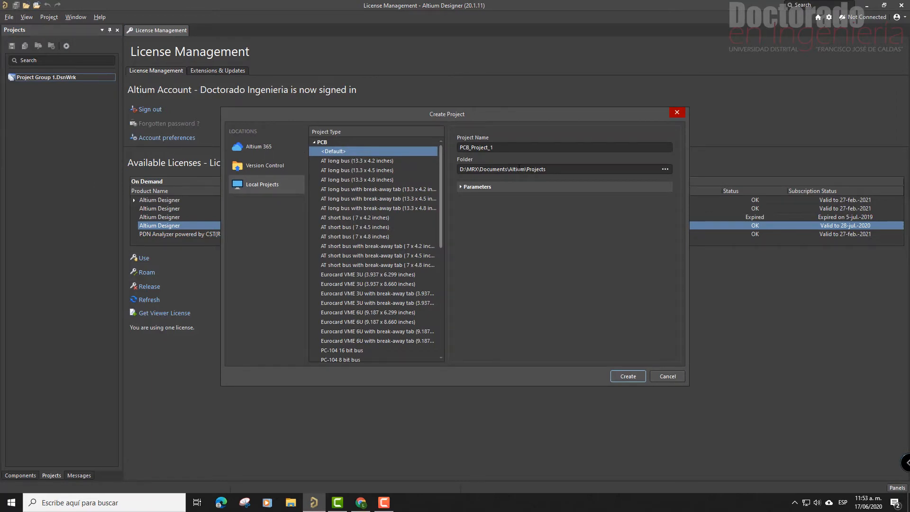
{"action": "double_click", "coordinate": [506, 148]}
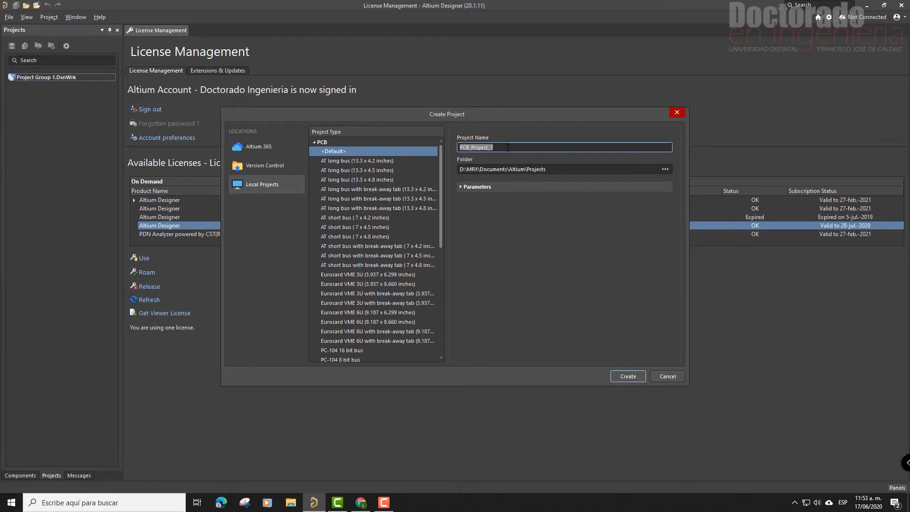
{"action": "type", "text": "Fuente_LM317"}
{"action": "left_click", "coordinate": [628, 377]}
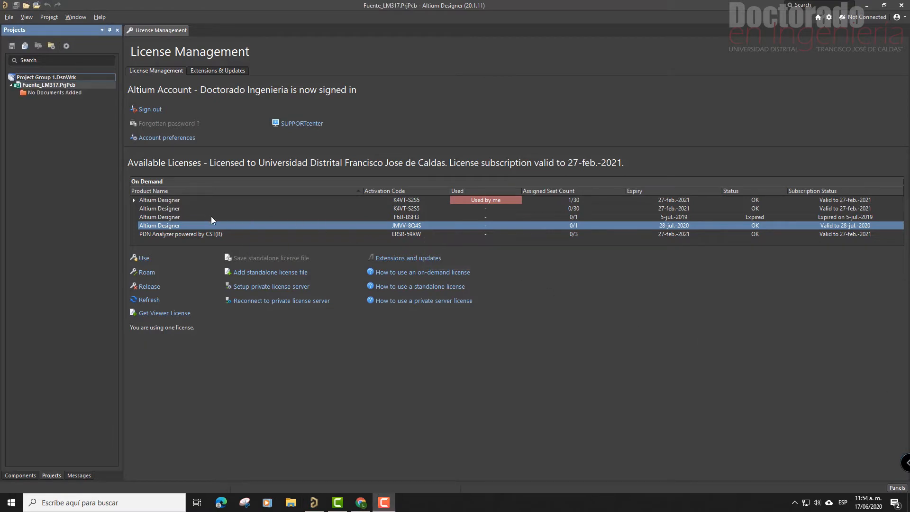
Add a new schematic to the Fuente_LM317 project and save it as Sheet1.SchDoc in the project folder.
{"action": "right_click", "coordinate": [49, 85]}
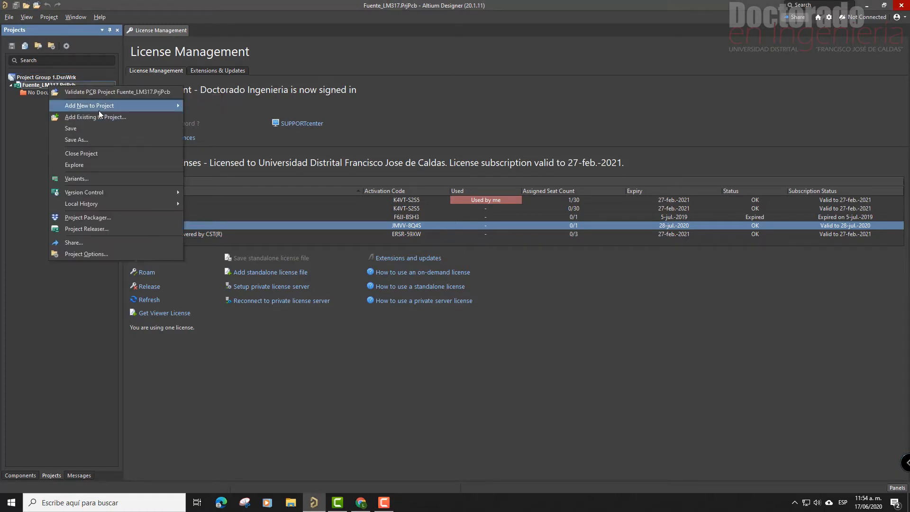
{"action": "mouse_move", "coordinate": [99, 106]}
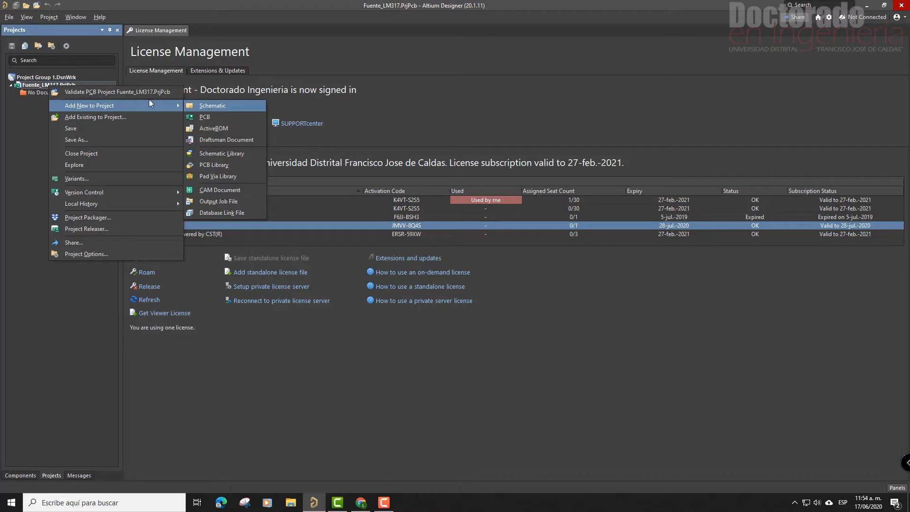
{"action": "right_click", "coordinate": [32, 85]}
{"action": "mouse_move", "coordinate": [80, 107]}
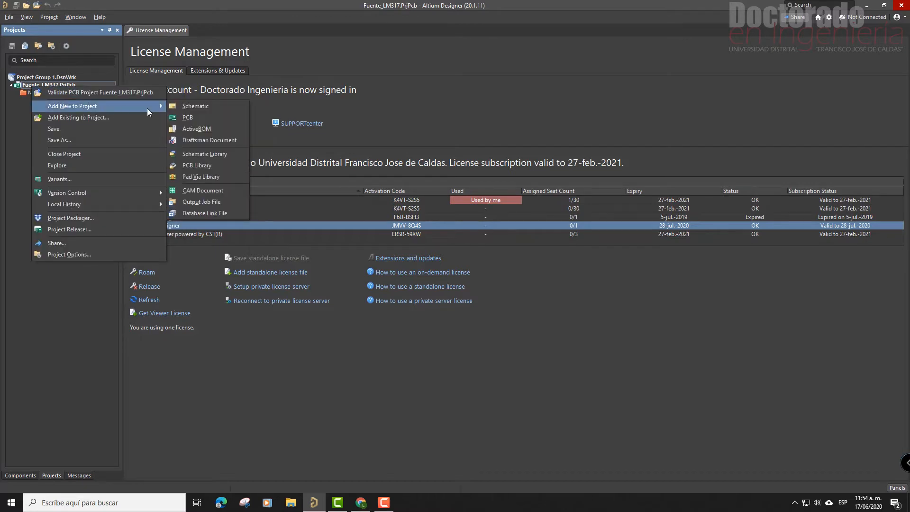
{"action": "left_click", "coordinate": [190, 108]}
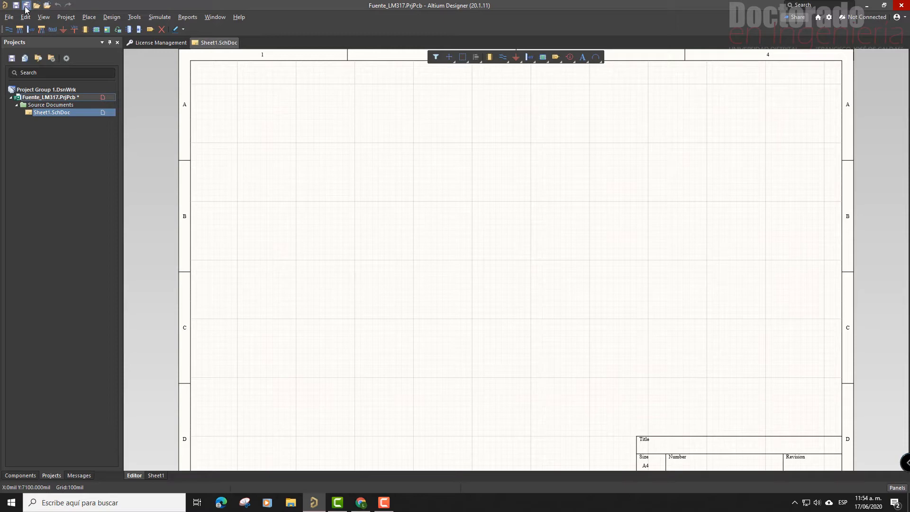
{"action": "left_click", "coordinate": [26, 6]}
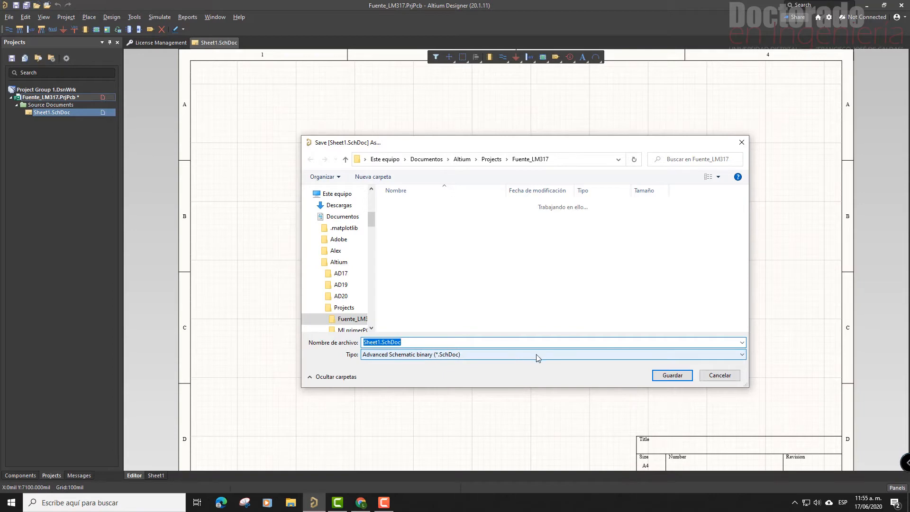
{"action": "left_click", "coordinate": [673, 376]}
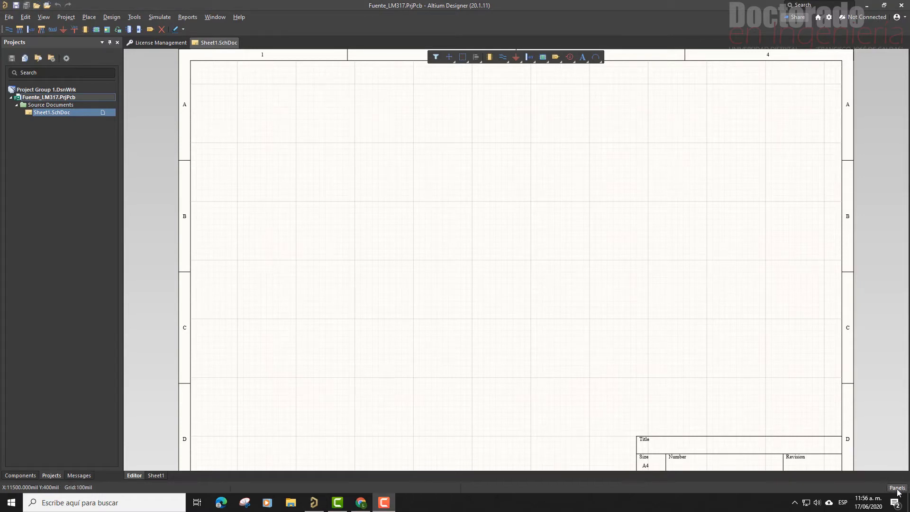
Show the Components panel and dock it on the opposite side of the schematic workspace.
{"action": "left_click", "coordinate": [897, 488]}
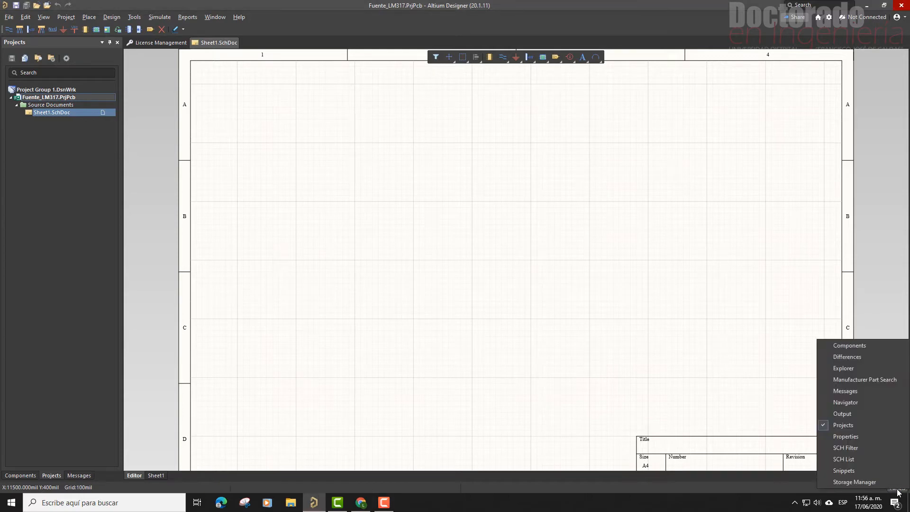
{"action": "left_click", "coordinate": [863, 350]}
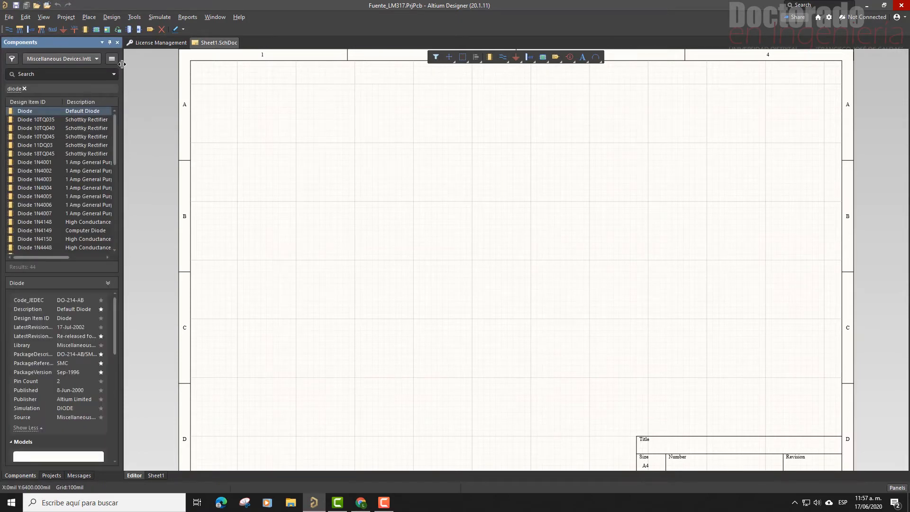
{"action": "left_click_drag", "start_coordinate": [49, 42], "coordinate": [285, 92]}
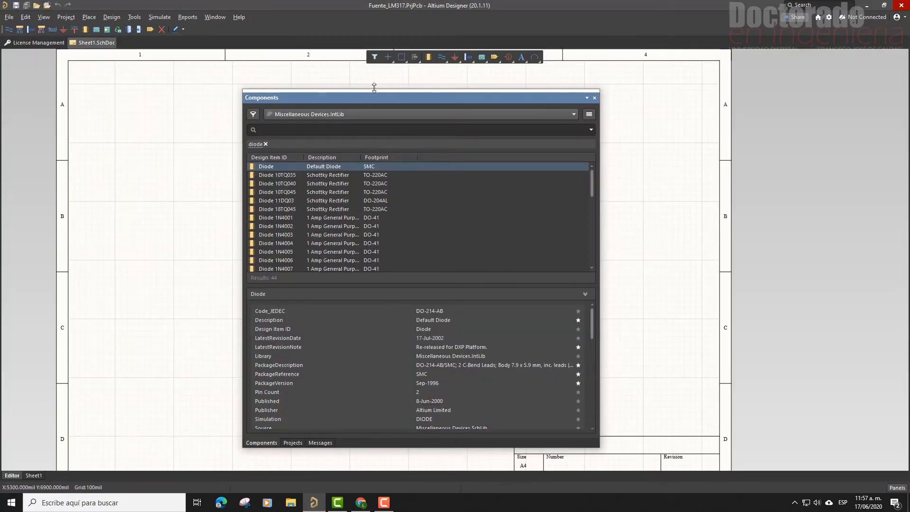
{"action": "left_click_drag", "start_coordinate": [399, 104], "coordinate": [902, 161]}
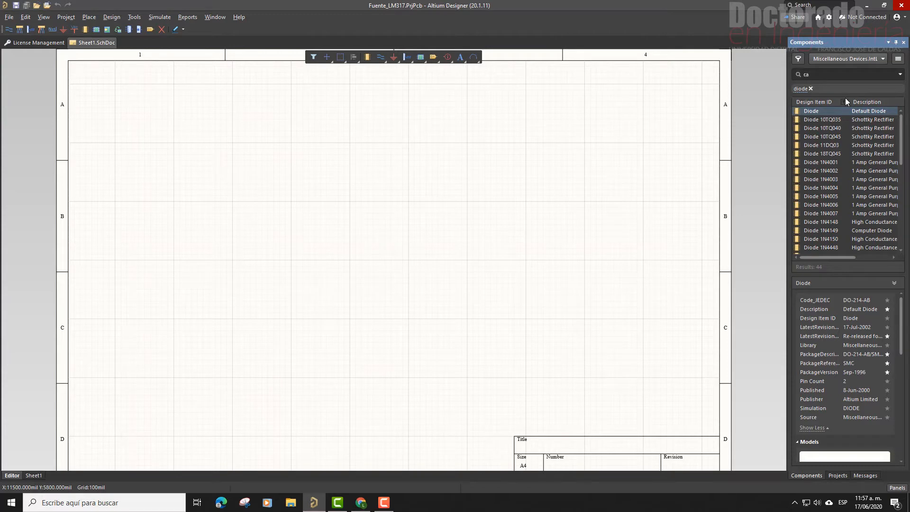
Search the Miscellaneous Devices library for "cap" and examine the Cap component's symbol and its footprint in 2D and 3D.
{"action": "type", "text": "ca"}
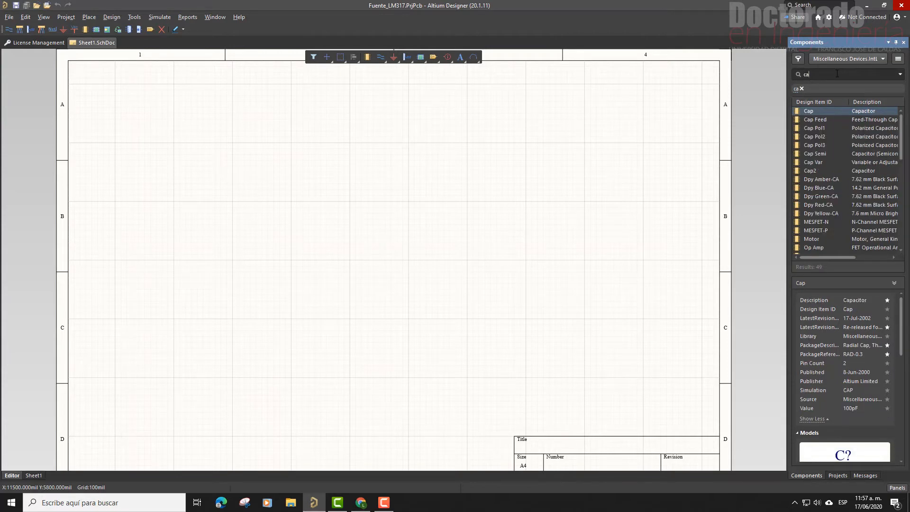
{"action": "type", "text": "p"}
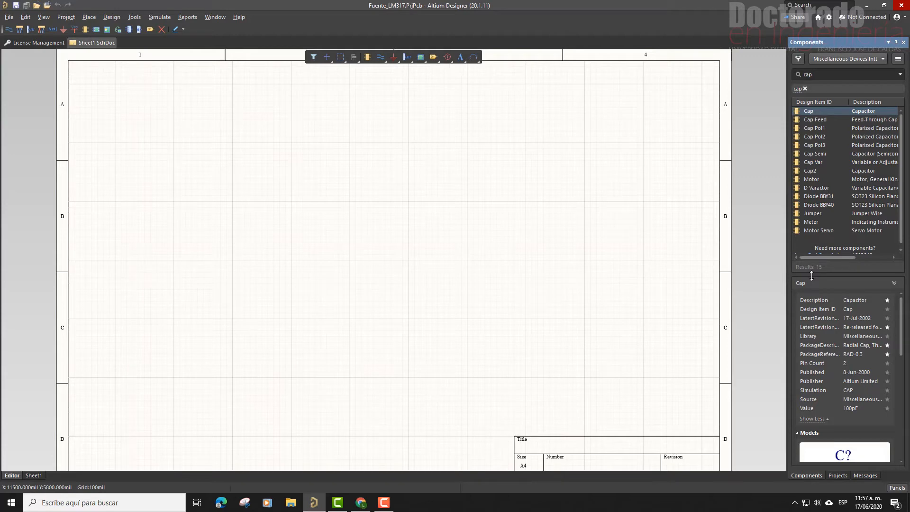
{"action": "left_click_drag", "start_coordinate": [811, 275], "coordinate": [817, 124]}
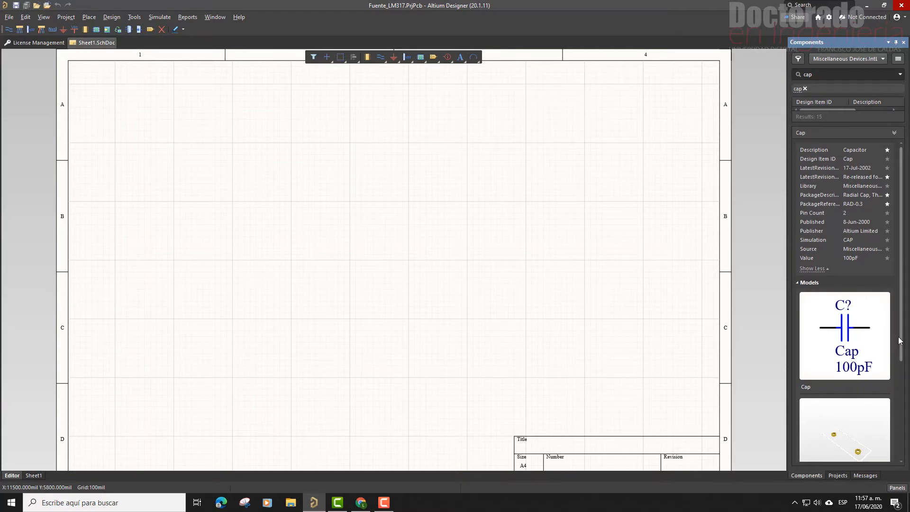
{"action": "scroll", "coordinate": [905, 372], "scroll_direction": "down", "scroll_amount": 2}
{"action": "scroll", "coordinate": [906, 375], "scroll_direction": "down", "scroll_amount": 4}
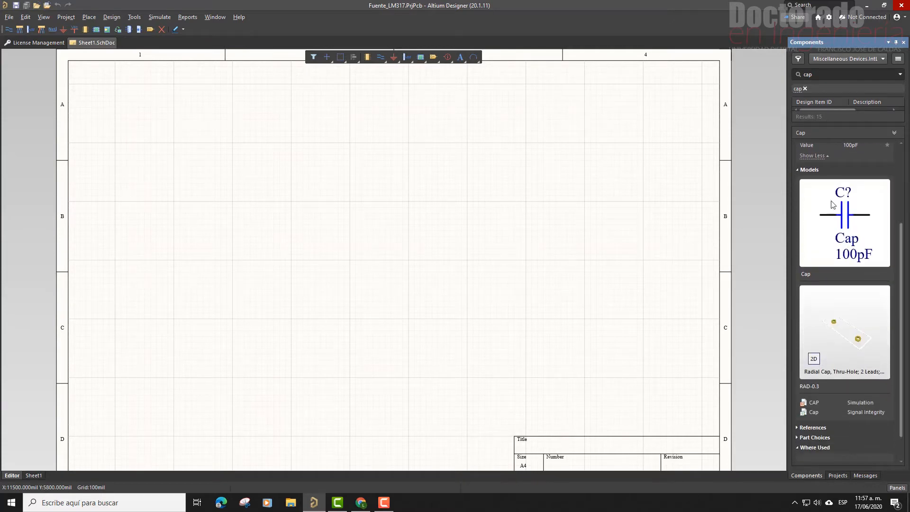
{"action": "left_click", "coordinate": [814, 359]}
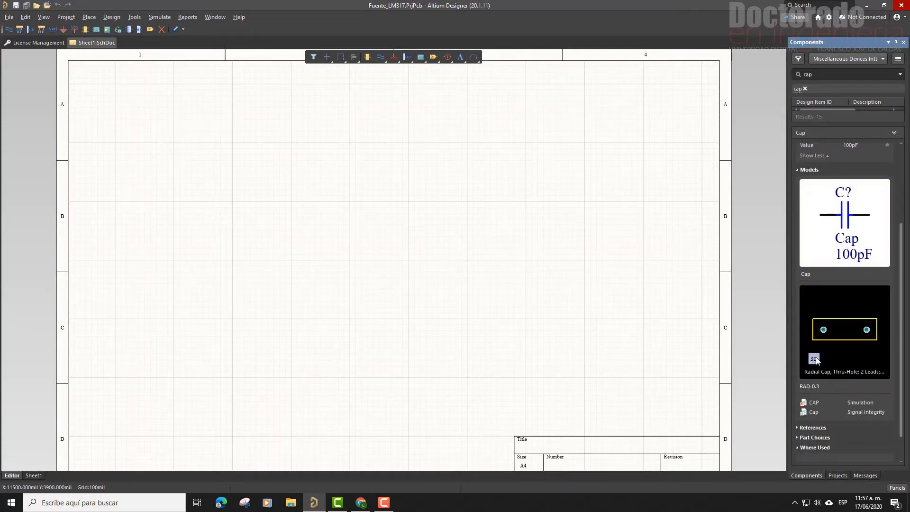
{"action": "left_click", "coordinate": [814, 359]}
{"action": "left_click", "coordinate": [813, 359]}
{"action": "left_click", "coordinate": [814, 359]}
{"action": "left_click", "coordinate": [814, 359]}
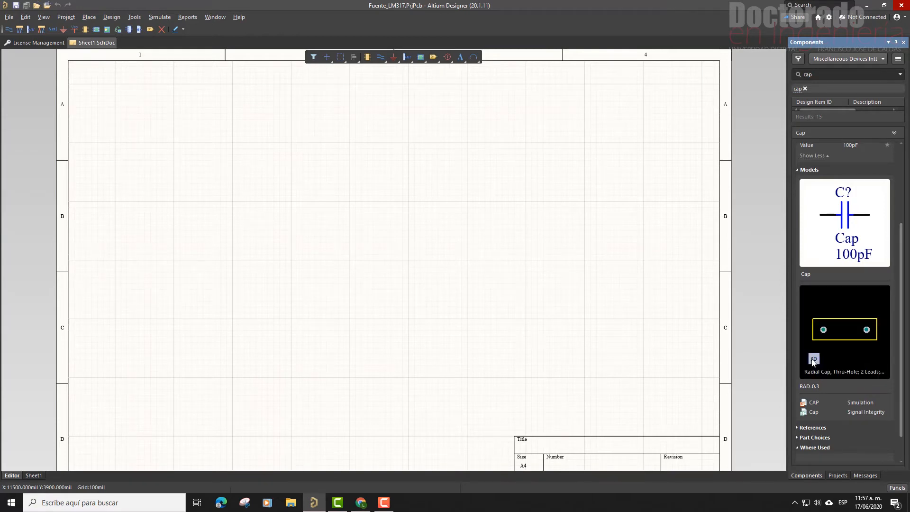
Enlarge the component list, compare the Cap Pol1 and Cap Pol2 models, and select Cap Pol1.
{"action": "left_click_drag", "start_coordinate": [836, 124], "coordinate": [837, 201]}
{"action": "left_click", "coordinate": [834, 127]}
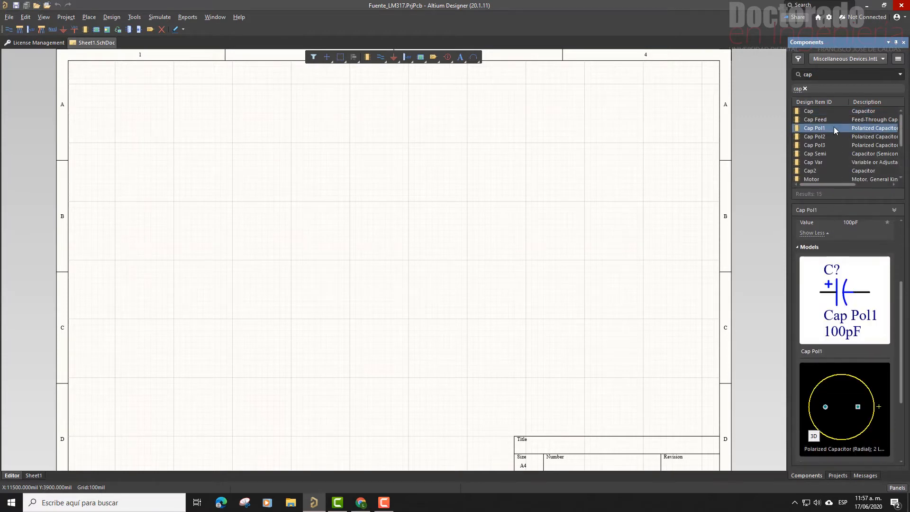
{"action": "left_click", "coordinate": [819, 137]}
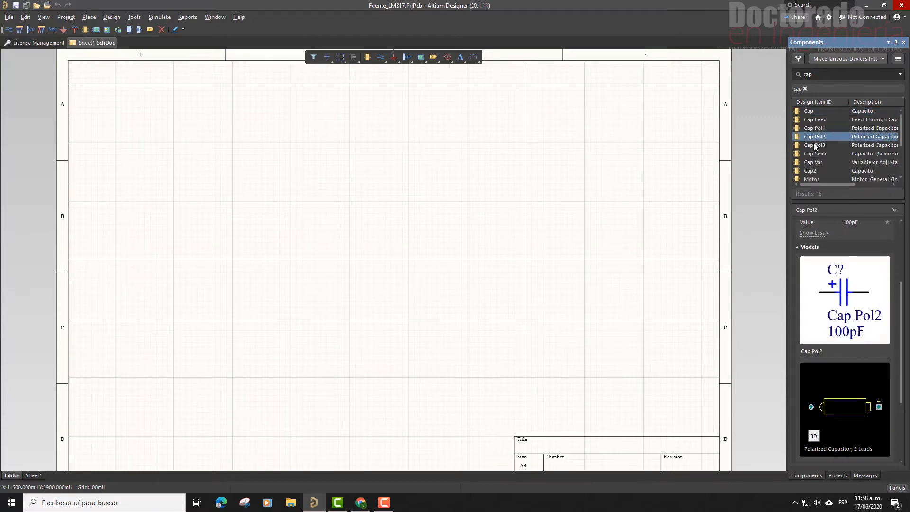
{"action": "left_click", "coordinate": [815, 129]}
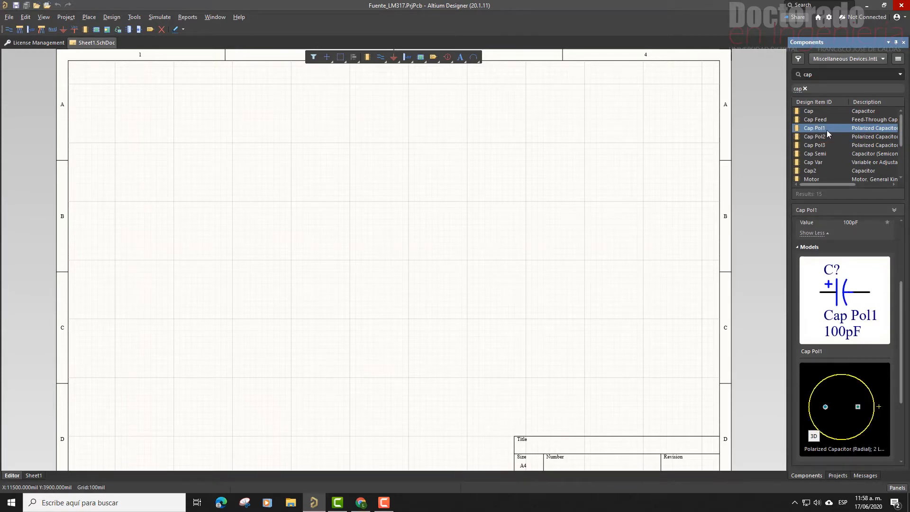
Place the Cap Pol1 polarized capacitor near the centre of row B on the schematic sheet.
{"action": "left_click_drag", "start_coordinate": [827, 130], "coordinate": [464, 201]}
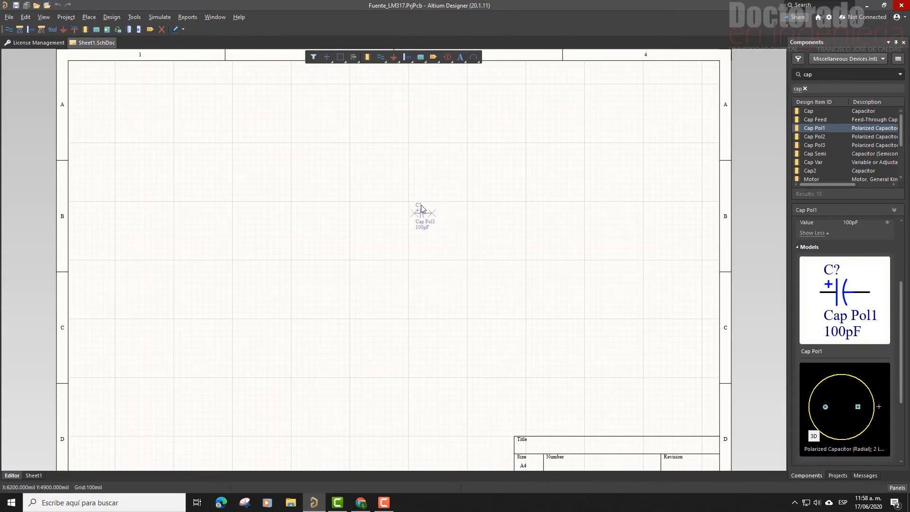
{"action": "left_click_drag", "start_coordinate": [421, 209], "coordinate": [421, 208]}
{"action": "left_click", "coordinate": [524, 232]}
Search the Miscellaneous Devices library for "res" and compare the symbols and footprints of Res1, Res2 and Res3.
{"action": "left_click", "coordinate": [827, 74]}
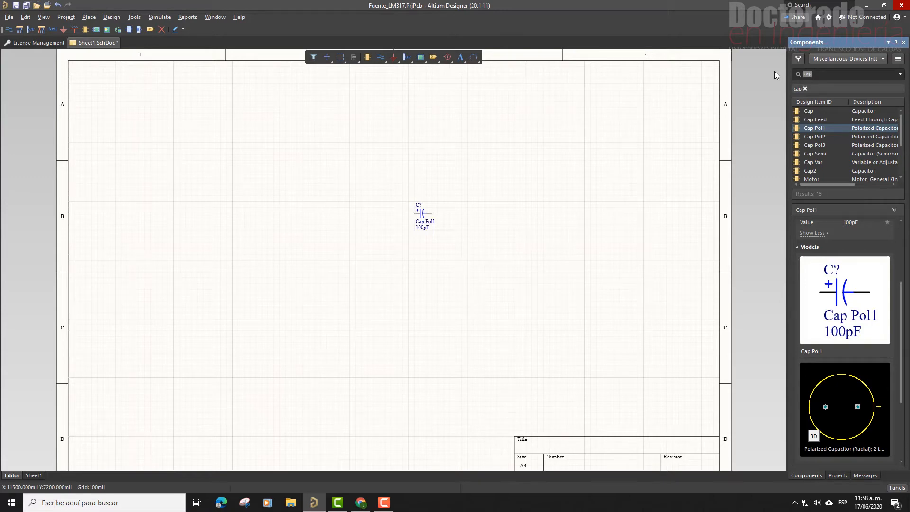
{"action": "type", "text": "res"}
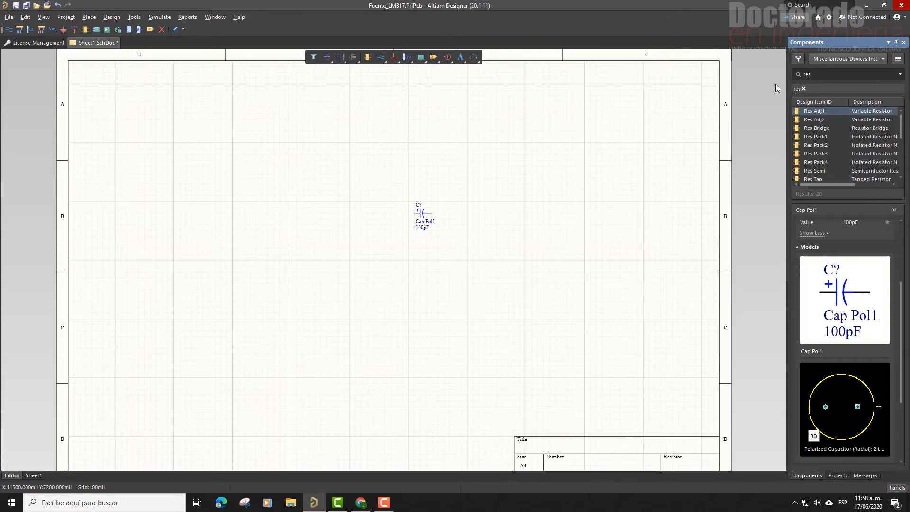
{"action": "scroll", "coordinate": [814, 158], "scroll_direction": "down", "scroll_amount": 2}
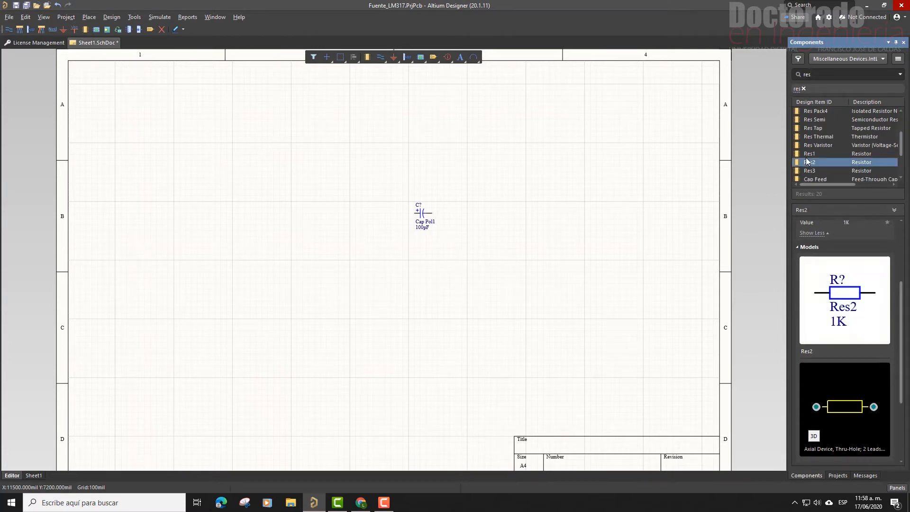
{"action": "key", "text": "Up"}
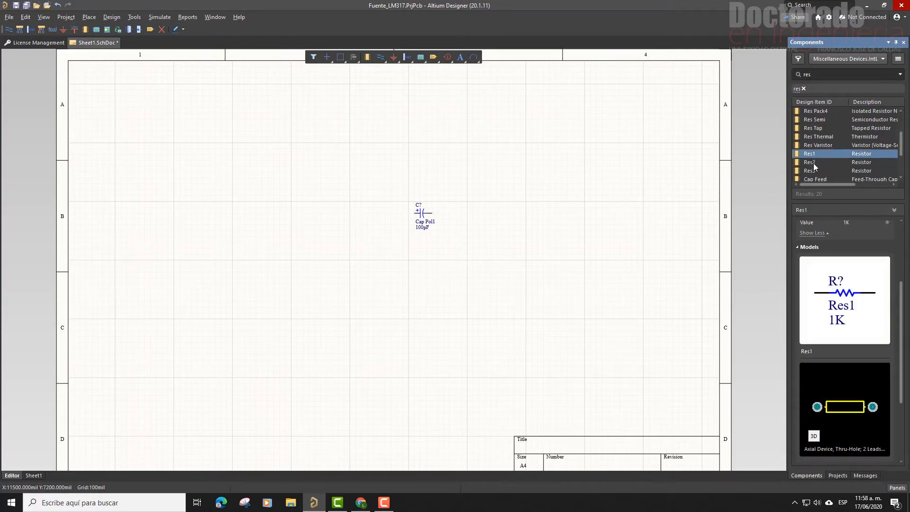
{"action": "left_click", "coordinate": [814, 163]}
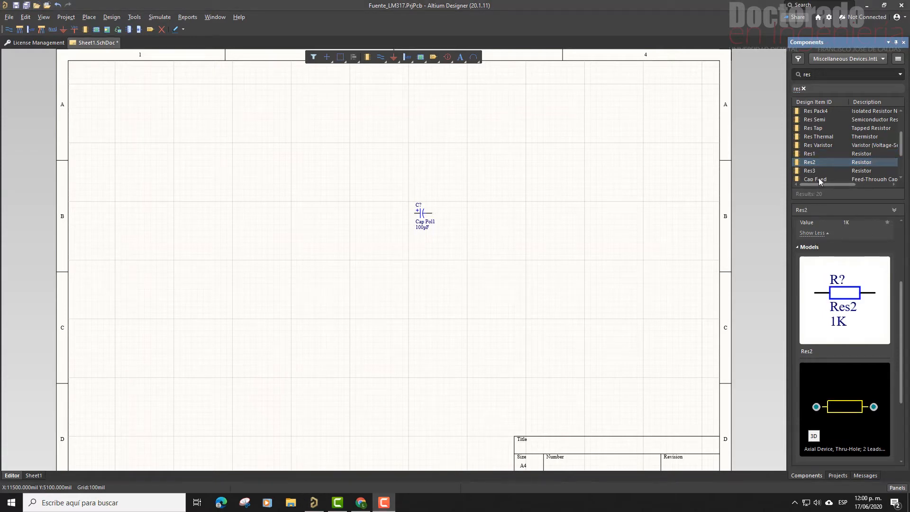
{"action": "left_click", "coordinate": [817, 154]}
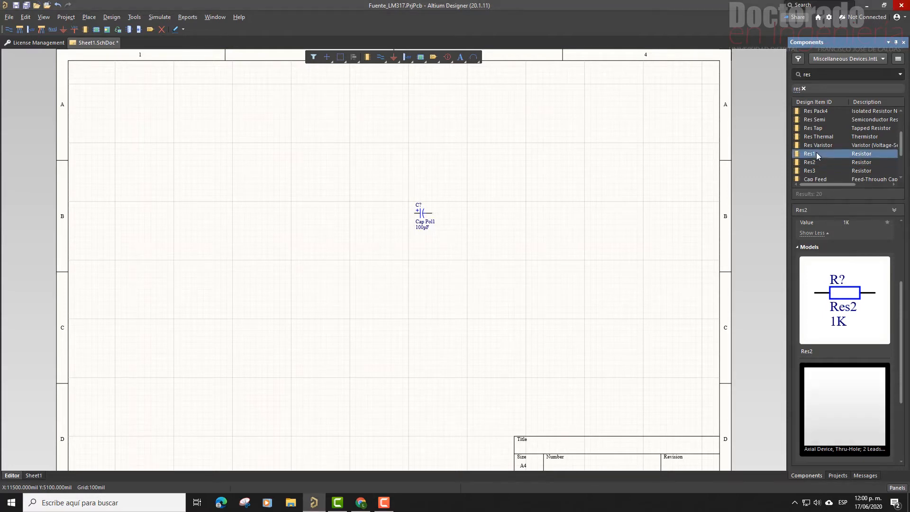
{"action": "left_click", "coordinate": [813, 163]}
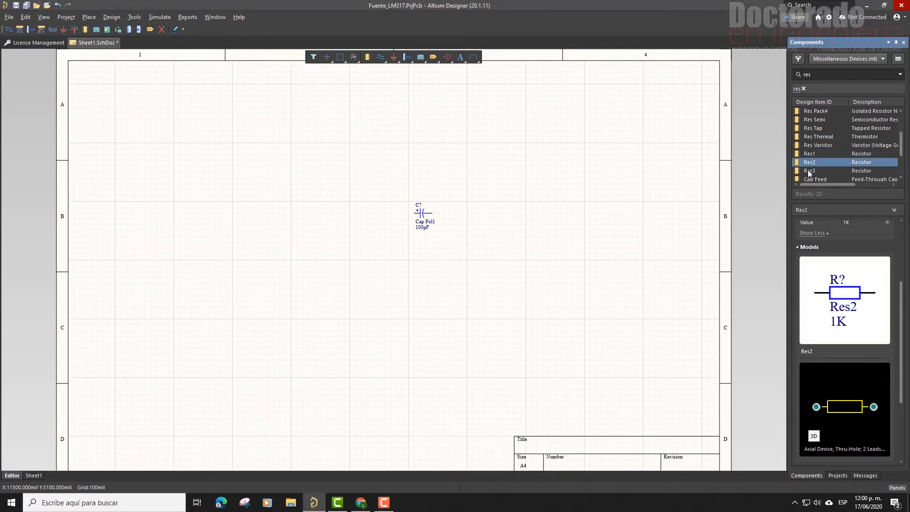
{"action": "left_click", "coordinate": [812, 172]}
{"action": "left_click", "coordinate": [810, 164]}
{"action": "left_click", "coordinate": [813, 155]}
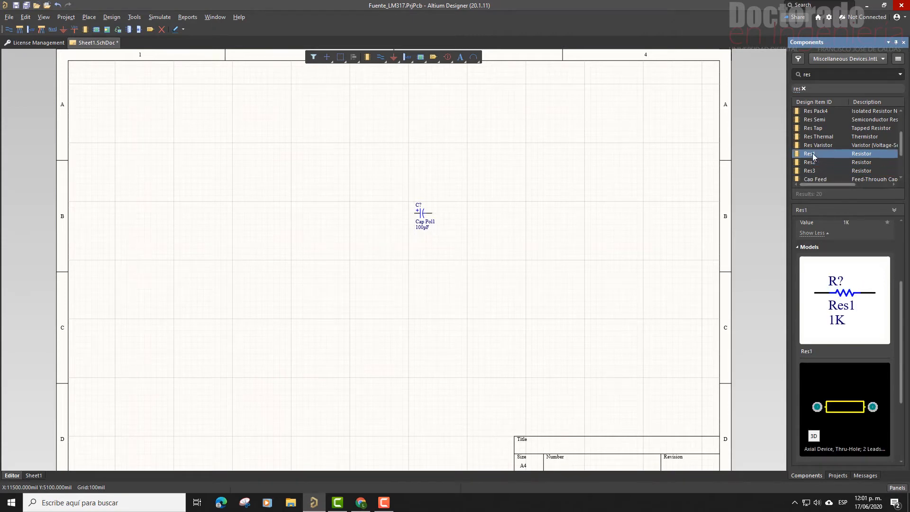
{"action": "left_click", "coordinate": [816, 161]}
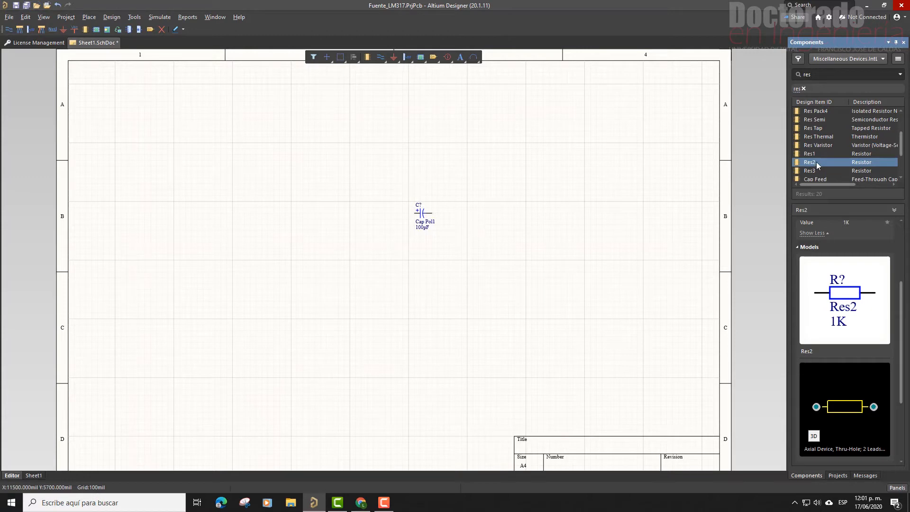
Try a Res2 resistor on the sheet, but use a Res1 resistor instead, placed to the left of the capacitor.
{"action": "double_click", "coordinate": [816, 162]}
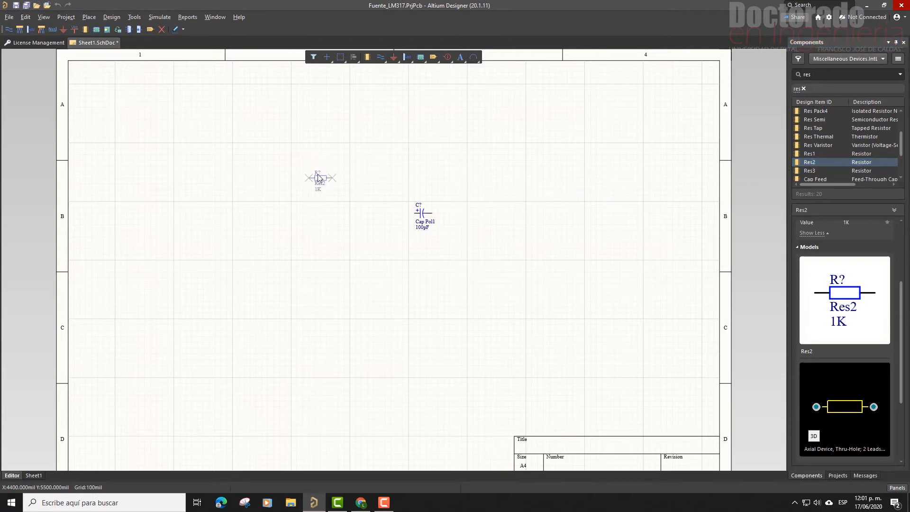
{"action": "left_click", "coordinate": [366, 219]}
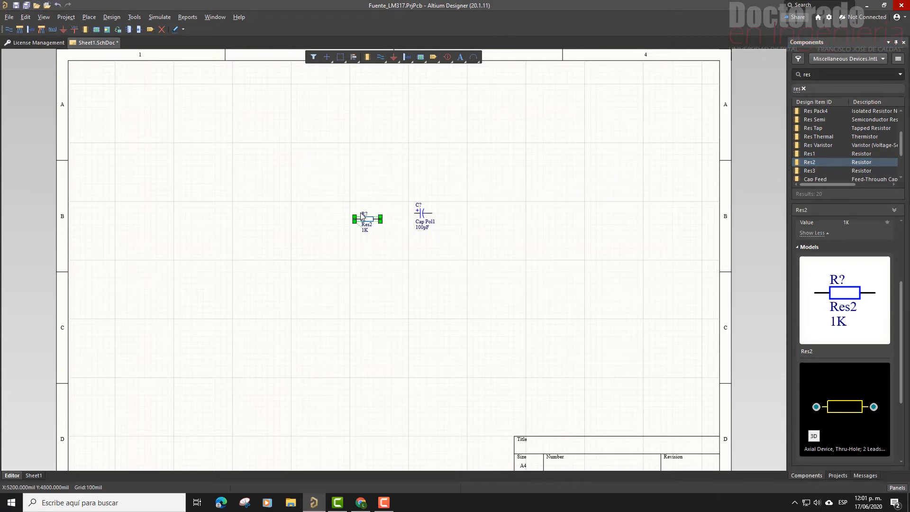
{"action": "double_click", "coordinate": [827, 154]}
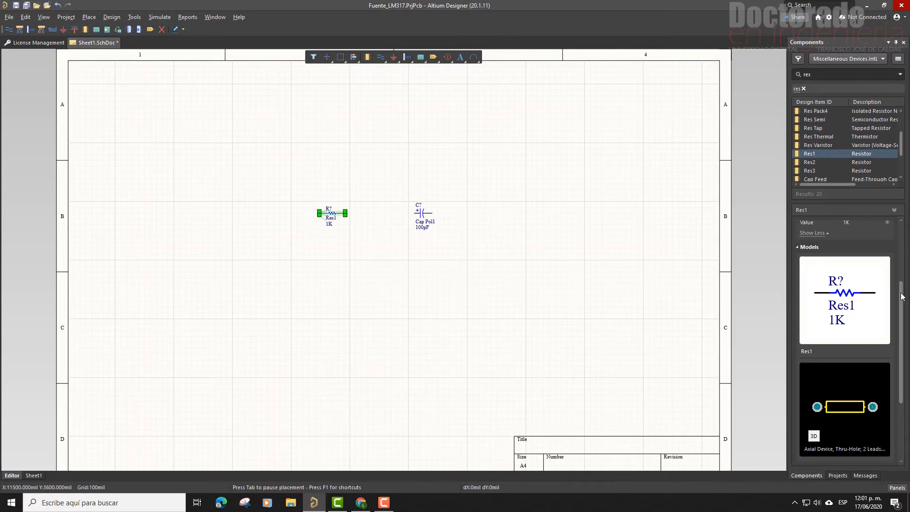
Search the Miscellaneous Devices library for "diode" and browse the diode and bridge rectifier models.
{"action": "scroll", "coordinate": [844, 145], "scroll_direction": "down", "scroll_amount": 1}
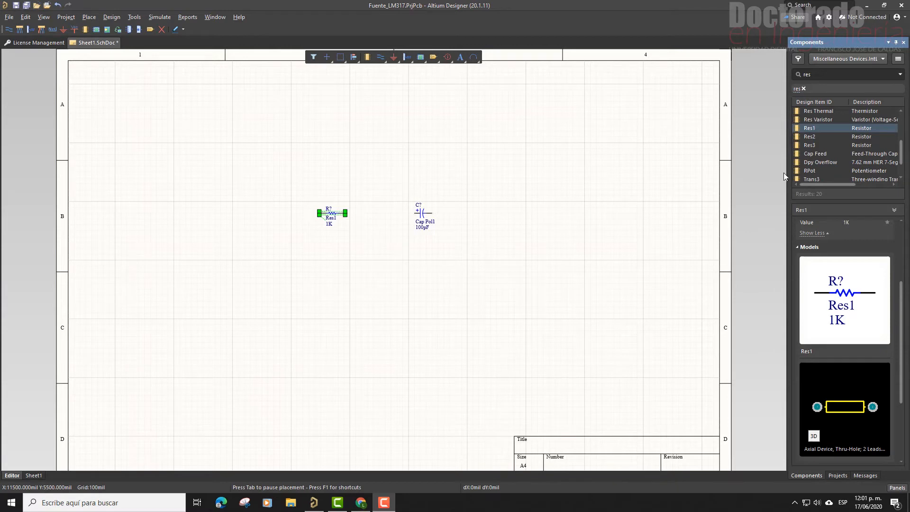
{"action": "left_click", "coordinate": [830, 75]}
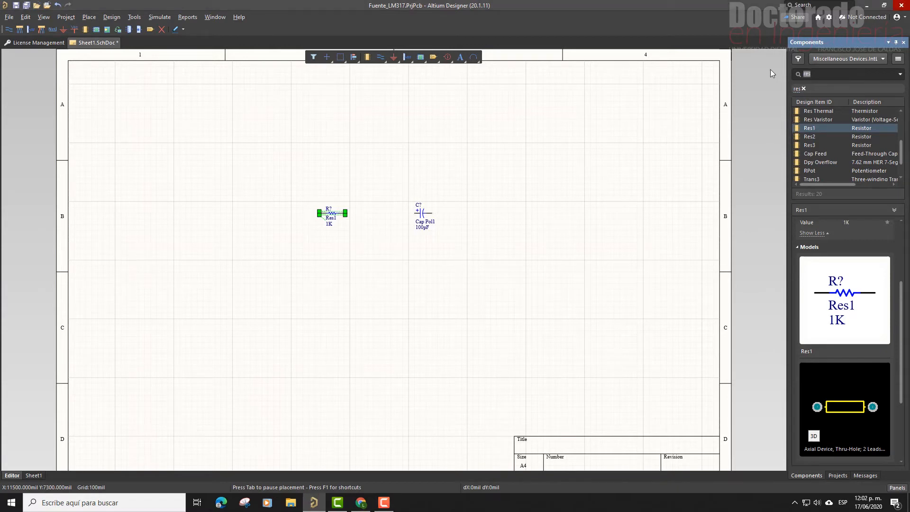
{"action": "type", "text": "diode"}
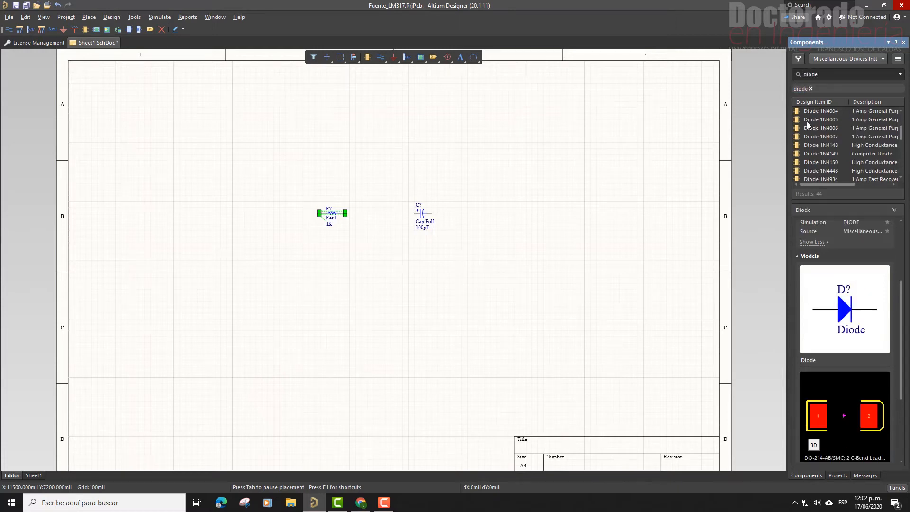
{"action": "scroll", "coordinate": [812, 138], "scroll_direction": "down", "scroll_amount": 10}
{"action": "scroll", "coordinate": [812, 144], "scroll_direction": "up", "scroll_amount": 5}
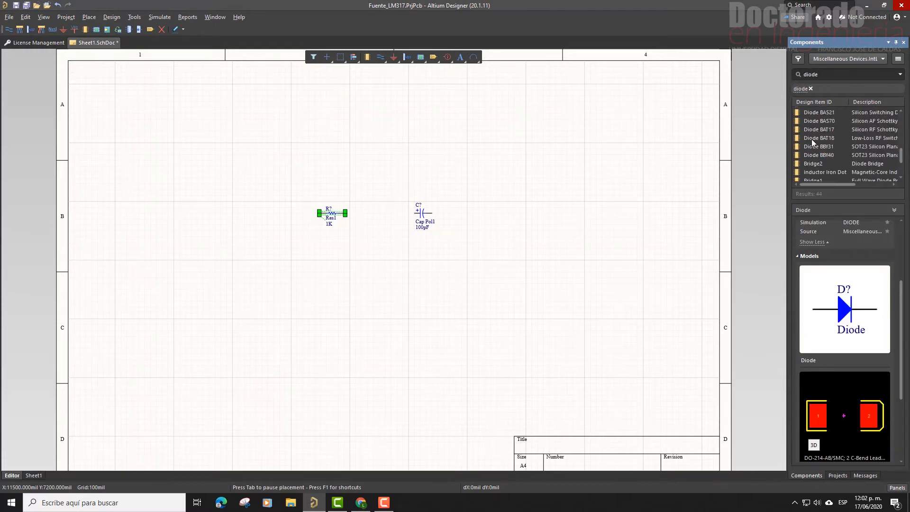
{"action": "left_click", "coordinate": [813, 147]}
{"action": "left_click", "coordinate": [820, 162]}
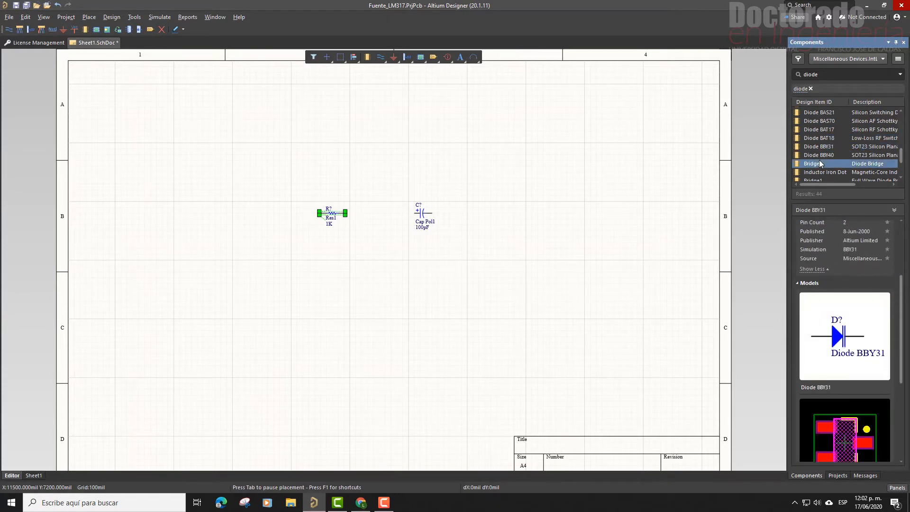
{"action": "scroll", "coordinate": [824, 164], "scroll_direction": "down", "scroll_amount": 1}
{"action": "left_click", "coordinate": [819, 146]}
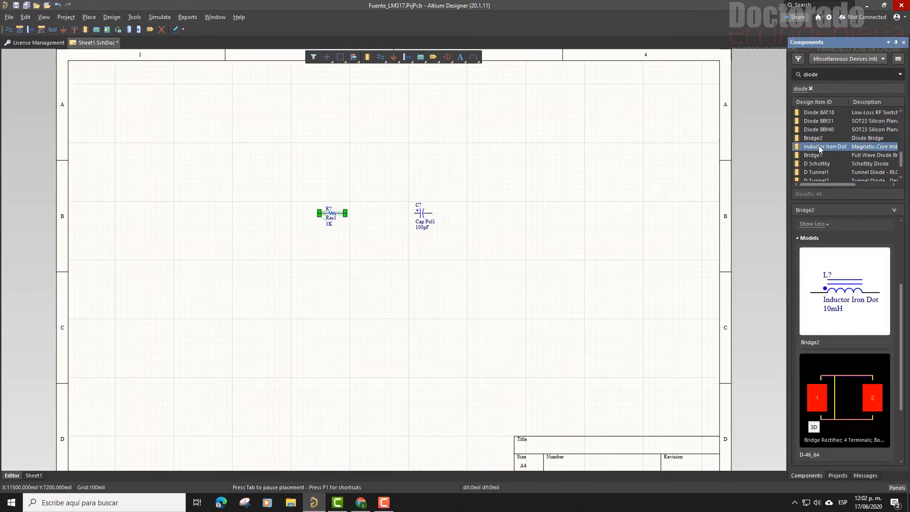
Select the Bridge1 full-wave diode bridge and place it to the left of the resistor.
{"action": "left_click", "coordinate": [818, 155]}
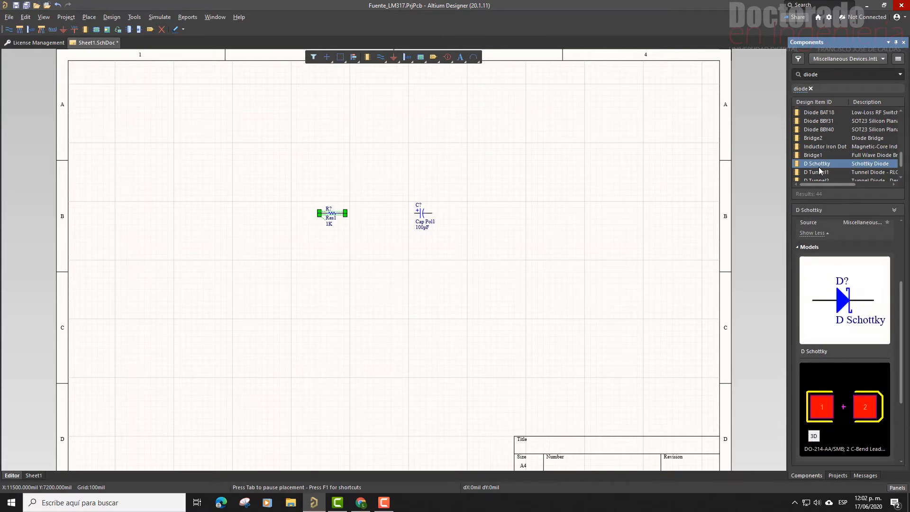
{"action": "left_click", "coordinate": [820, 157]}
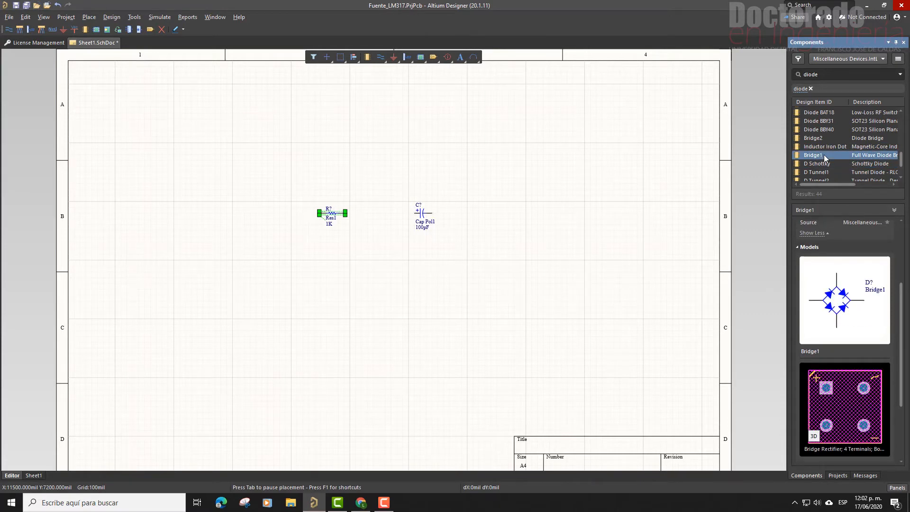
{"action": "double_click", "coordinate": [824, 155]}
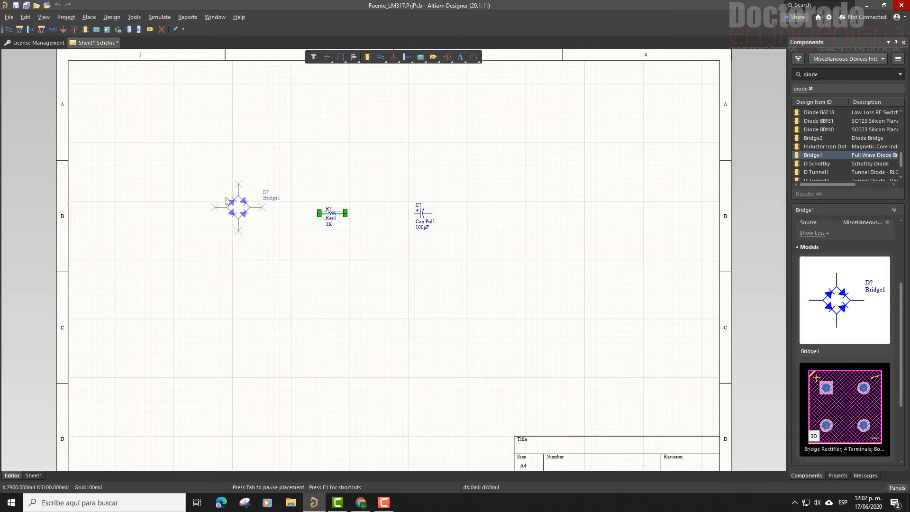
{"action": "left_click", "coordinate": [227, 199]}
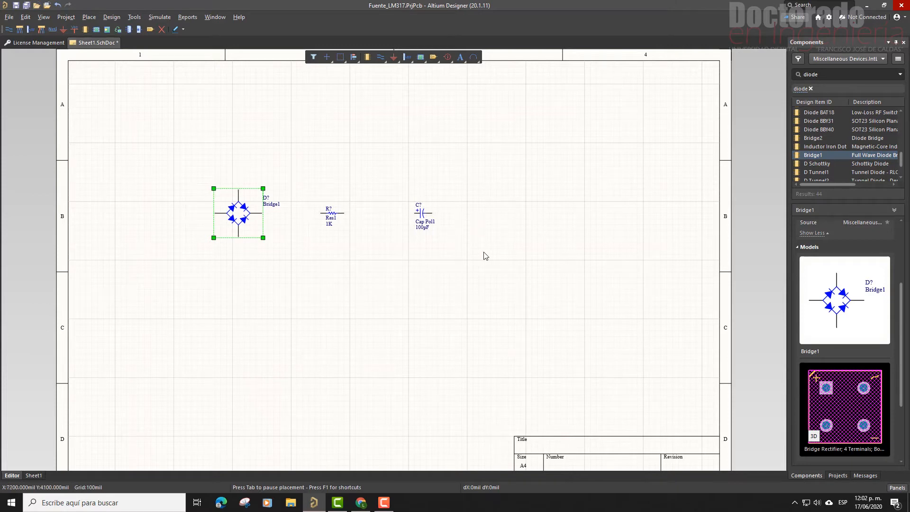
Search the Miscellaneous Devices library for "pot" and compare the RPot and RPot SM potentiometer models.
{"action": "left_click_drag", "start_coordinate": [825, 74], "coordinate": [773, 75]}
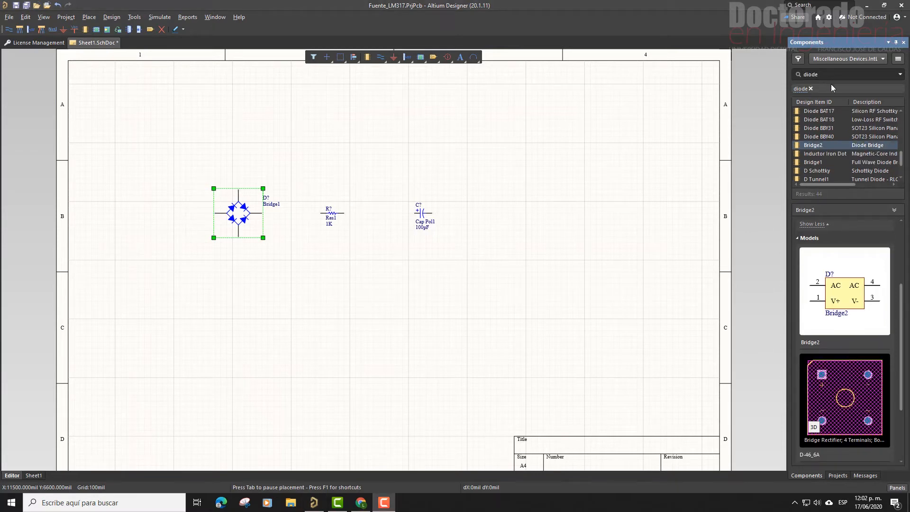
{"action": "left_click_drag", "start_coordinate": [836, 74], "coordinate": [782, 66]}
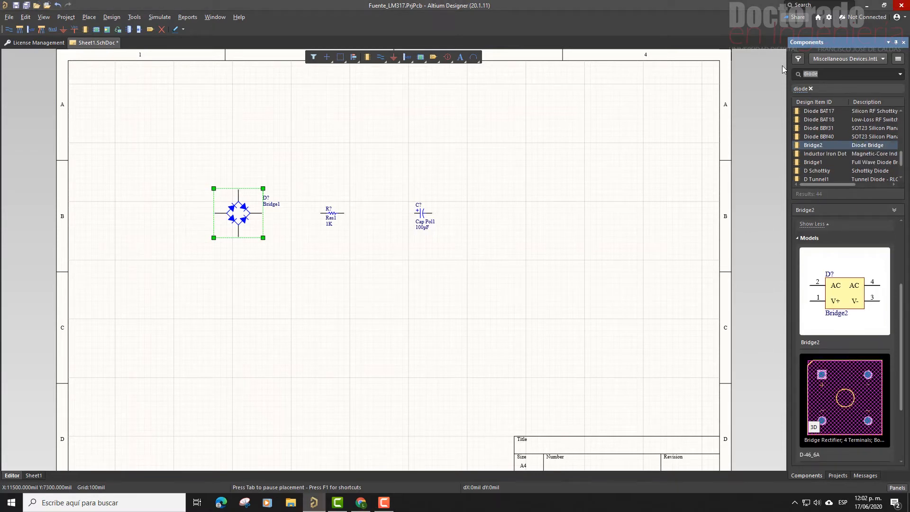
{"action": "type", "text": "pot"}
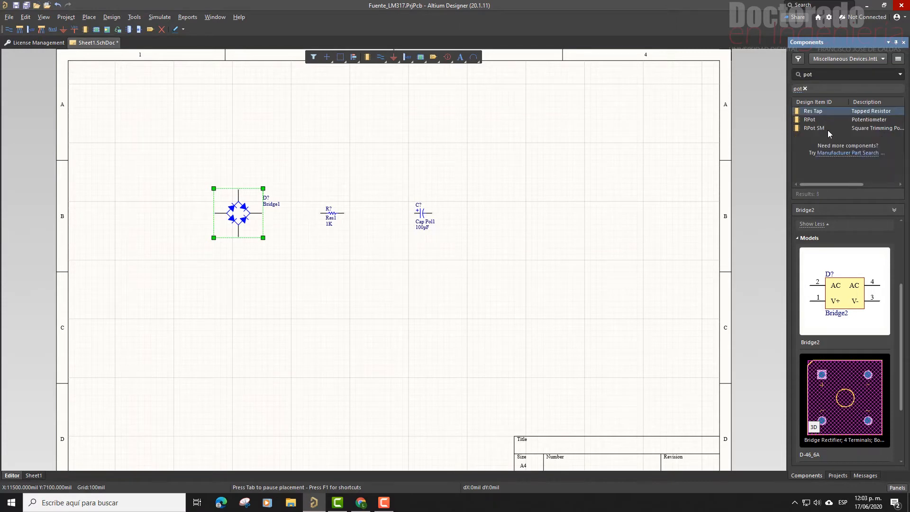
{"action": "left_click", "coordinate": [822, 119]}
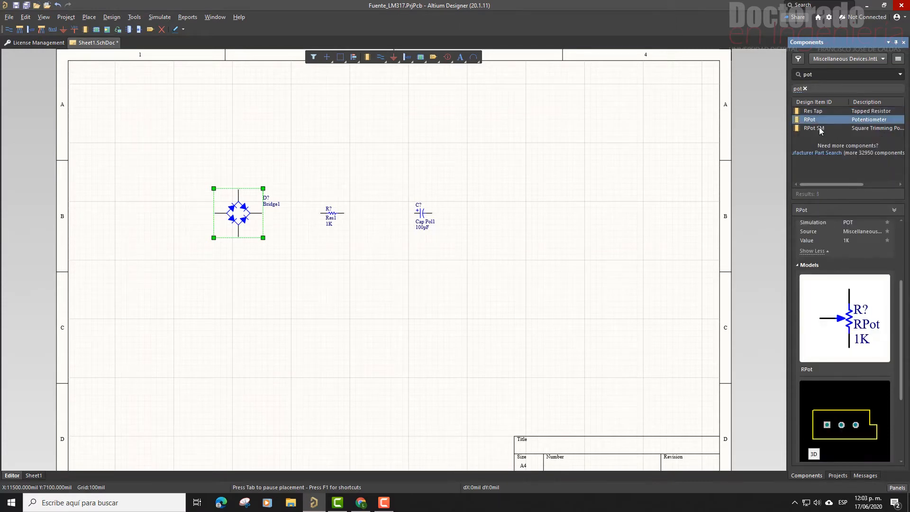
{"action": "left_click", "coordinate": [821, 130]}
{"action": "left_click", "coordinate": [814, 118]}
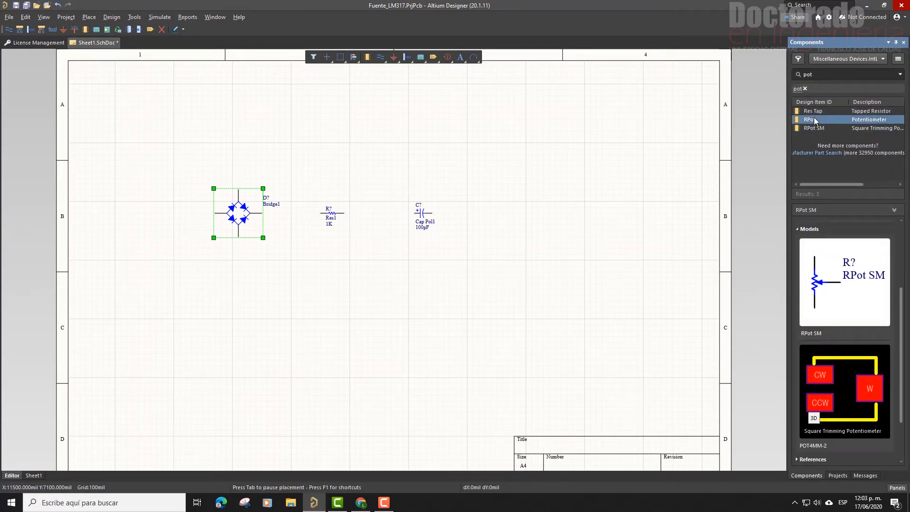
{"action": "left_click", "coordinate": [814, 129]}
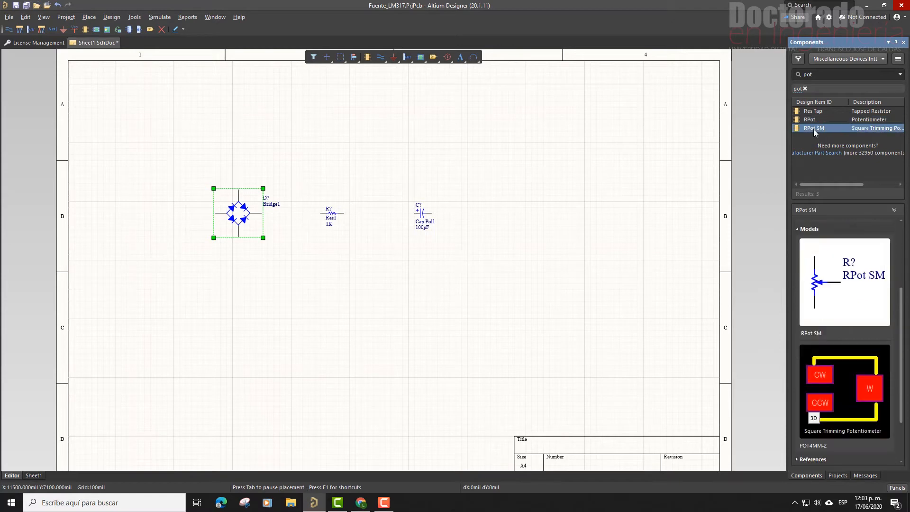
{"action": "left_click", "coordinate": [812, 119]}
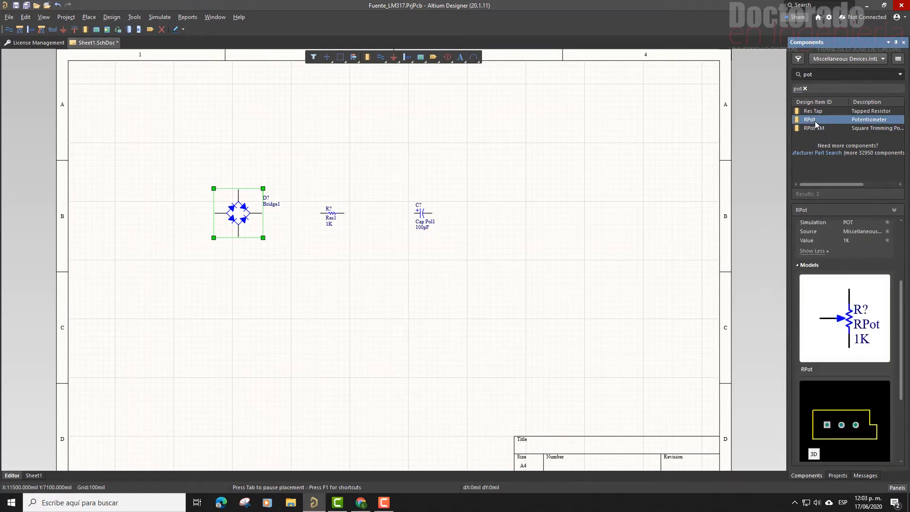
Choose the RPot potentiometer and place it on the sheet above the capacitor.
{"action": "left_click", "coordinate": [820, 129]}
{"action": "left_click", "coordinate": [811, 119]}
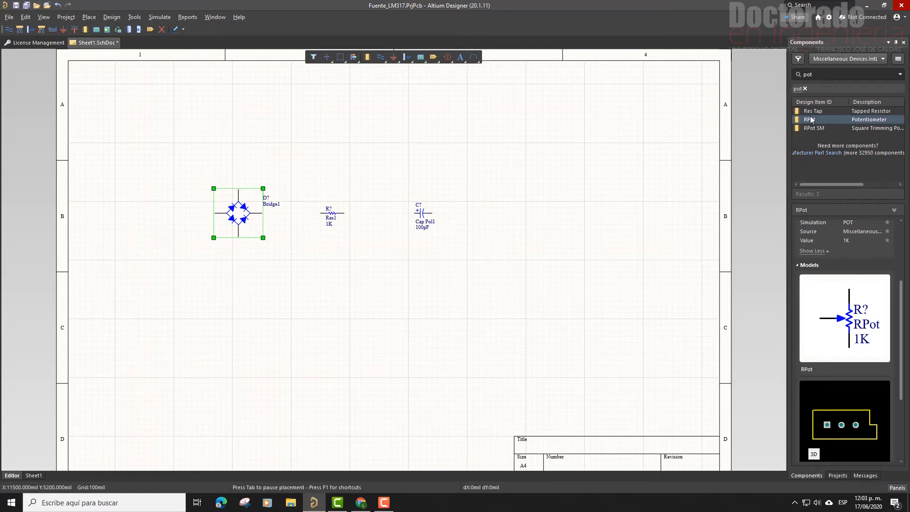
{"action": "left_click_drag", "start_coordinate": [817, 122], "coordinate": [433, 160]}
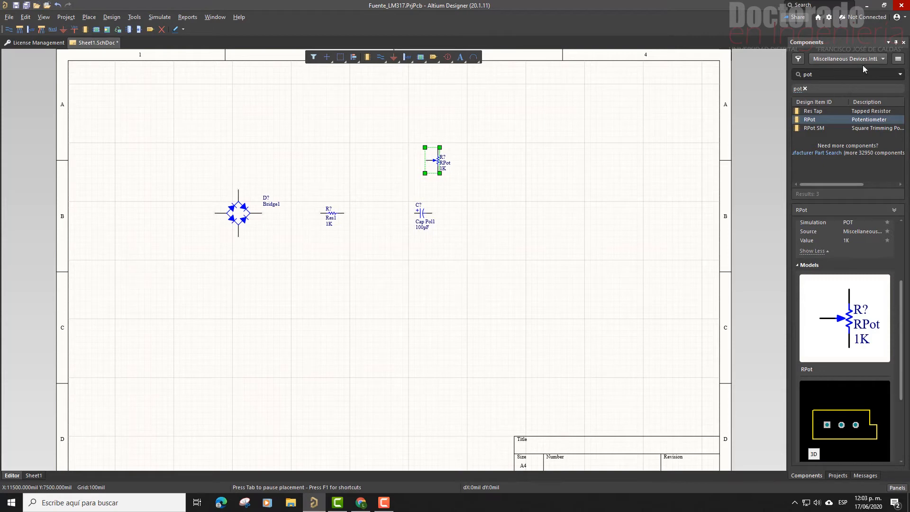
Open Manufacturer Part Search and search for "lm317".
{"action": "left_click", "coordinate": [896, 490]}
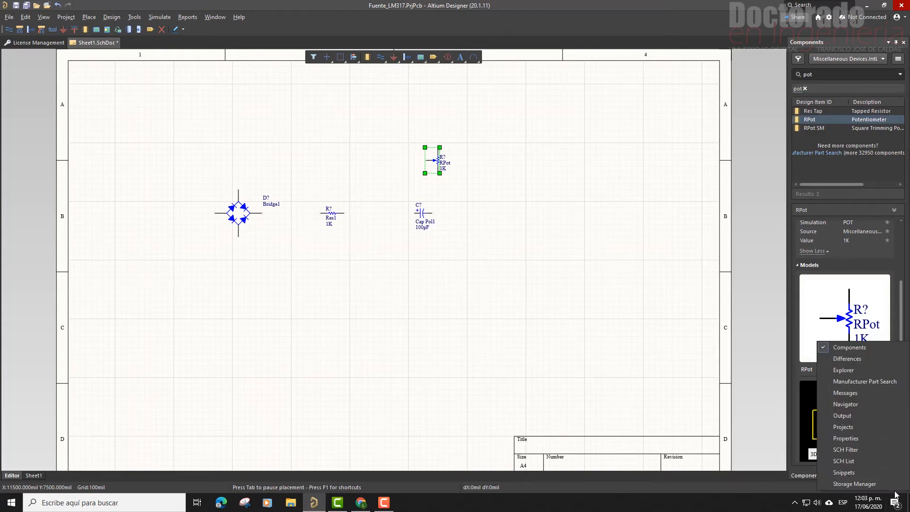
{"action": "left_click", "coordinate": [869, 385]}
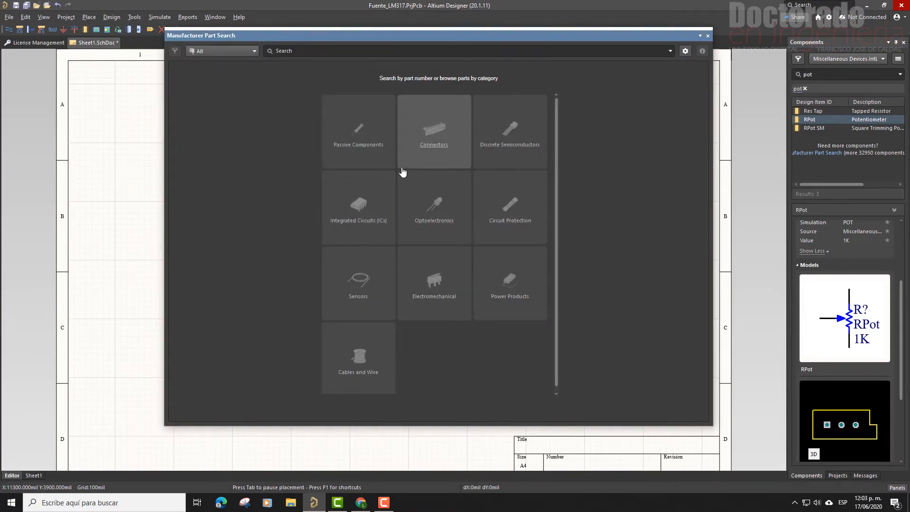
{"action": "left_click", "coordinate": [330, 51]}
{"action": "type", "text": "lm317"}
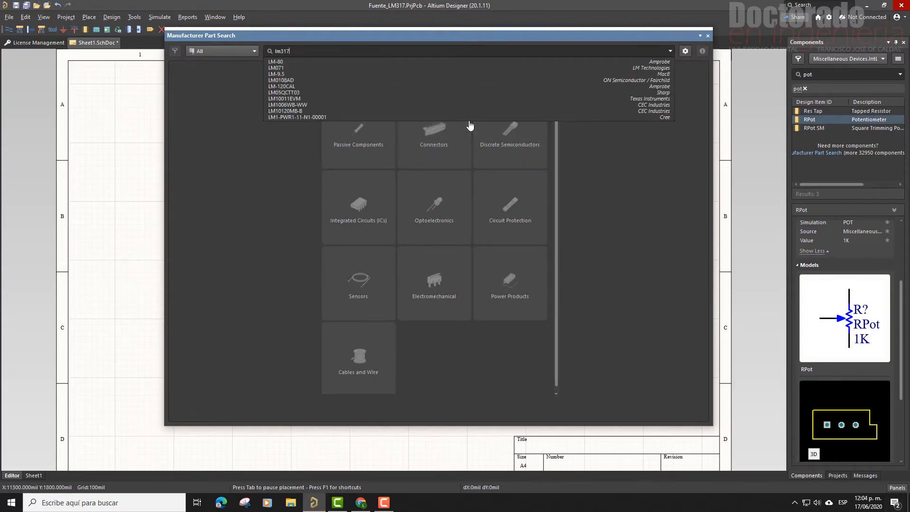
{"action": "key", "text": "Return"}
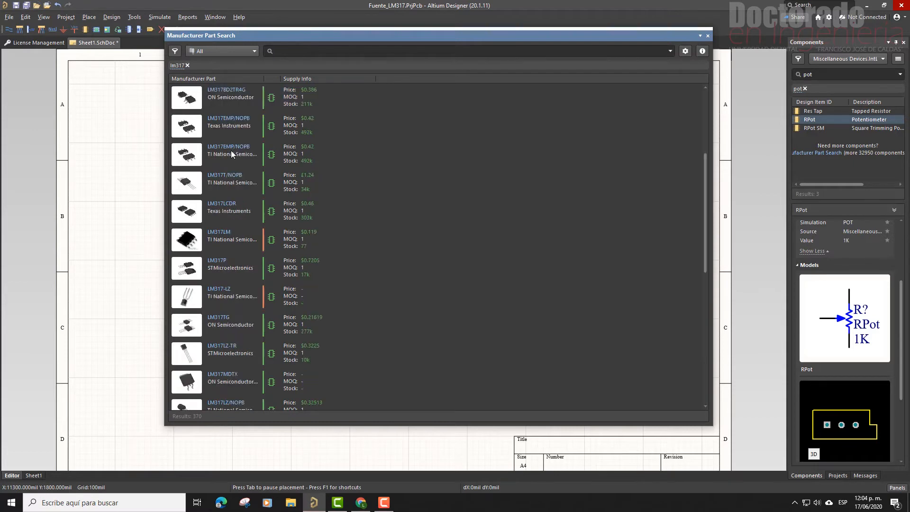
Show the search filters and restrict the LM317 results to parts that have a model.
{"action": "left_click", "coordinate": [175, 52]}
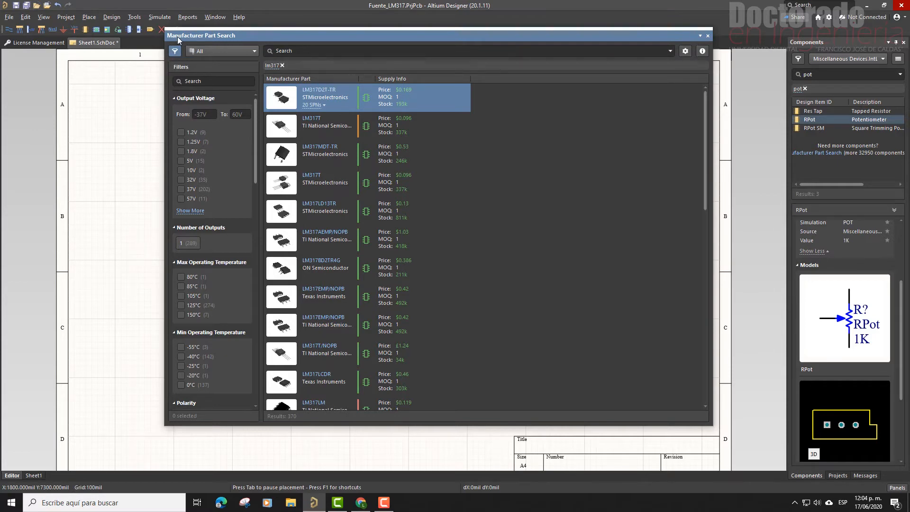
{"action": "scroll", "coordinate": [203, 128], "scroll_direction": "down", "scroll_amount": 10}
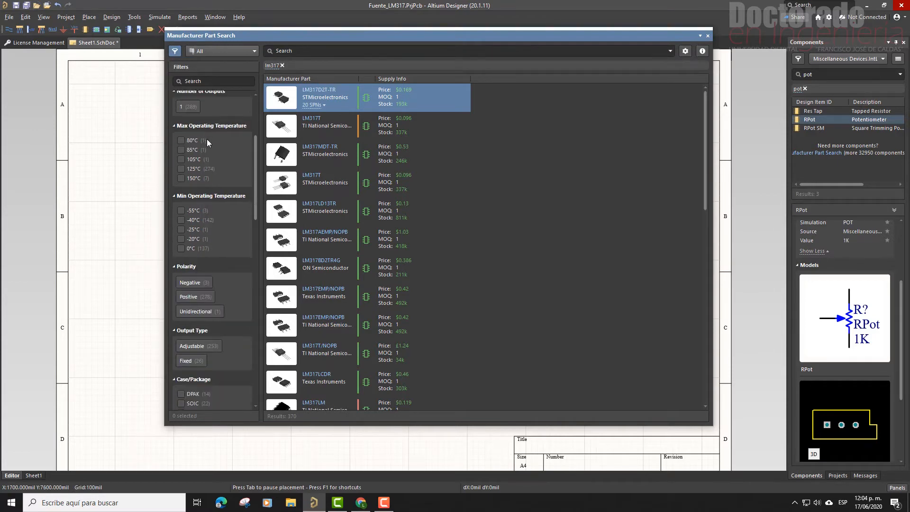
{"action": "scroll", "coordinate": [232, 184], "scroll_direction": "down", "scroll_amount": 6}
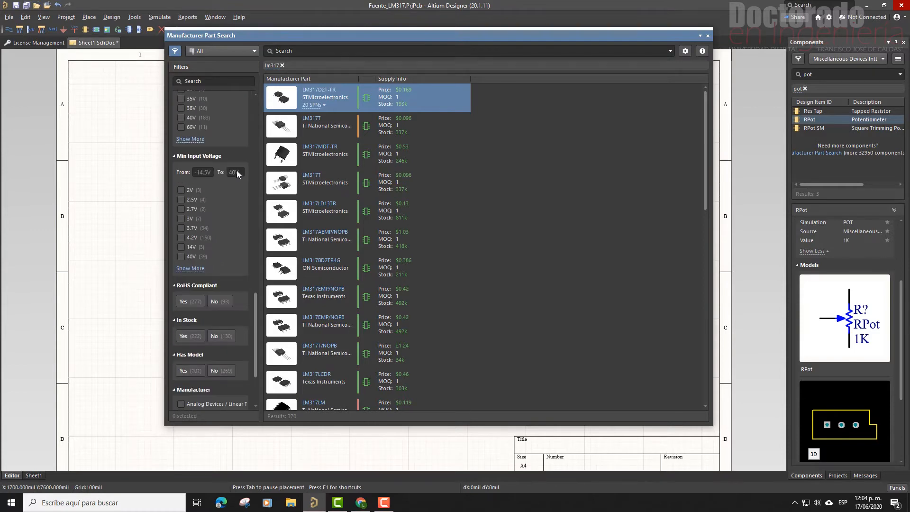
{"action": "scroll", "coordinate": [208, 251], "scroll_direction": "down", "scroll_amount": 3}
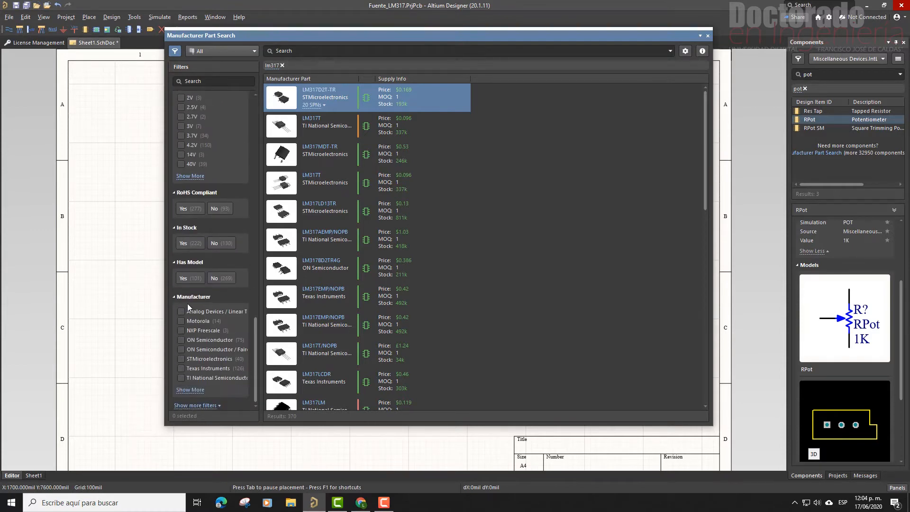
{"action": "left_click", "coordinate": [185, 279]}
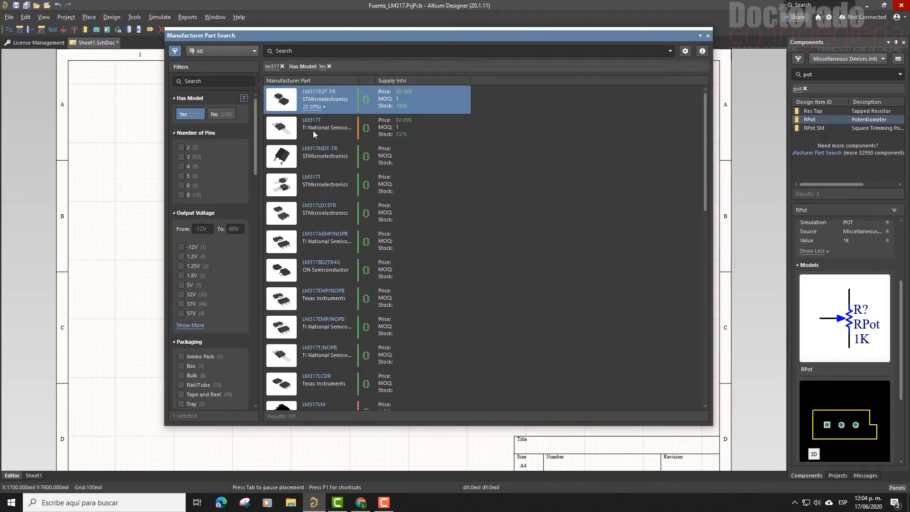
Place the STMicroelectronics LM317T on the sheet below the resistor and capacitor, and close Manufacturer Part Search.
{"action": "left_click", "coordinate": [291, 184]}
{"action": "right_click", "coordinate": [291, 184]}
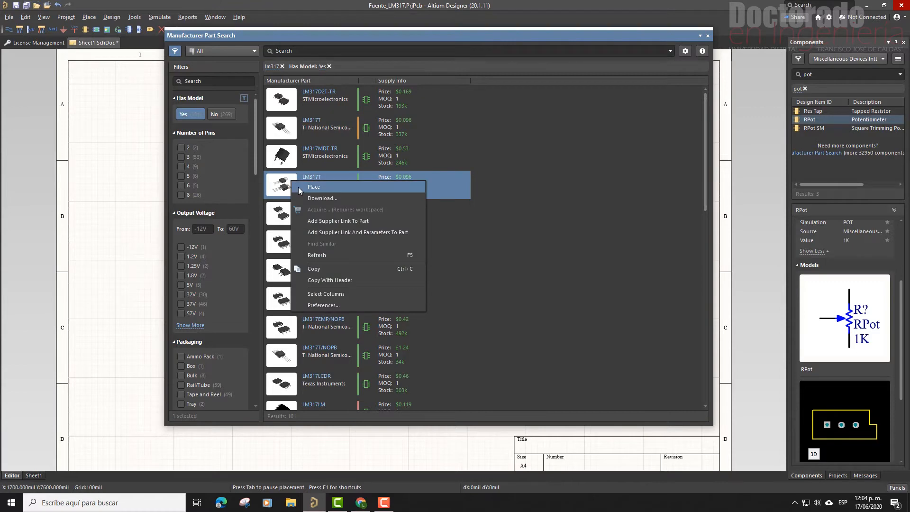
{"action": "left_click", "coordinate": [298, 187]}
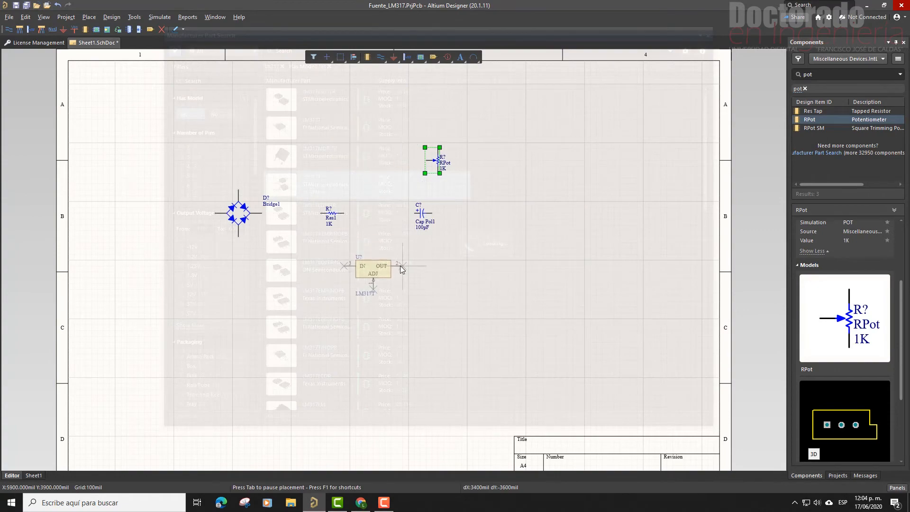
{"action": "left_click", "coordinate": [399, 265]}
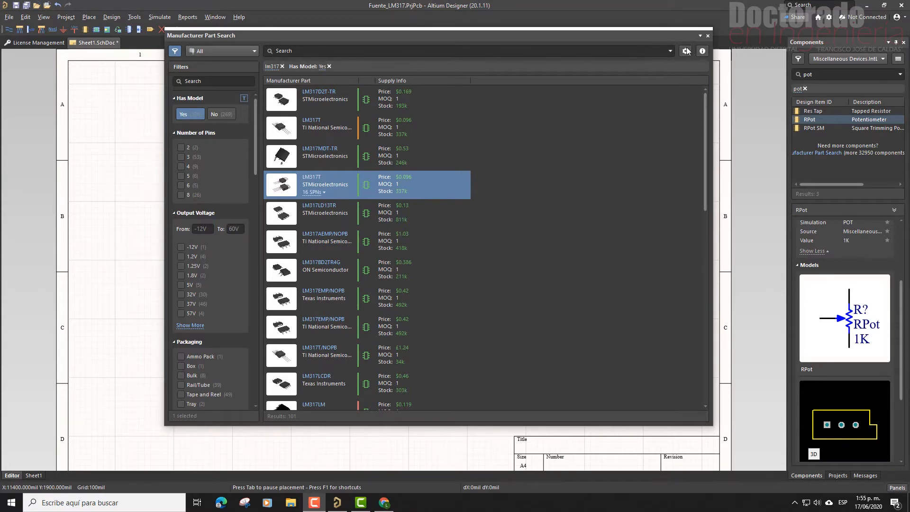
{"action": "left_click_drag", "start_coordinate": [649, 30], "coordinate": [611, 54]}
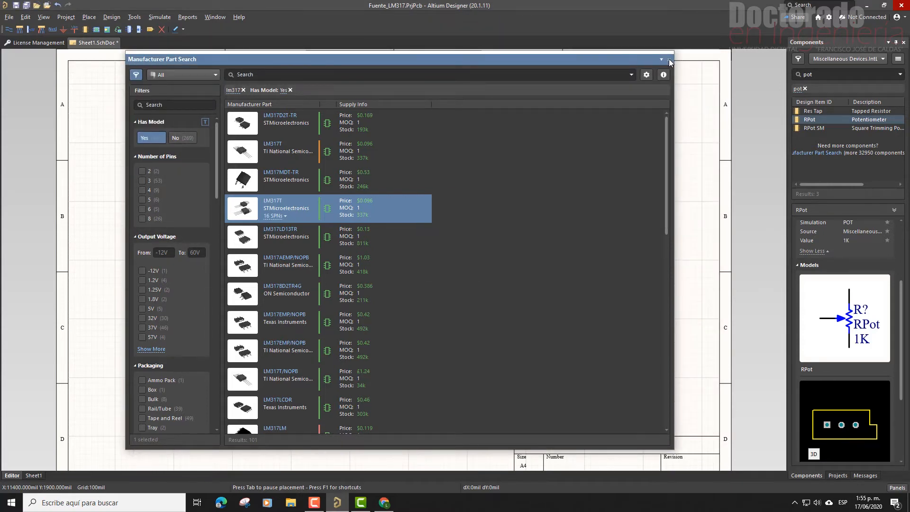
{"action": "left_click", "coordinate": [669, 59]}
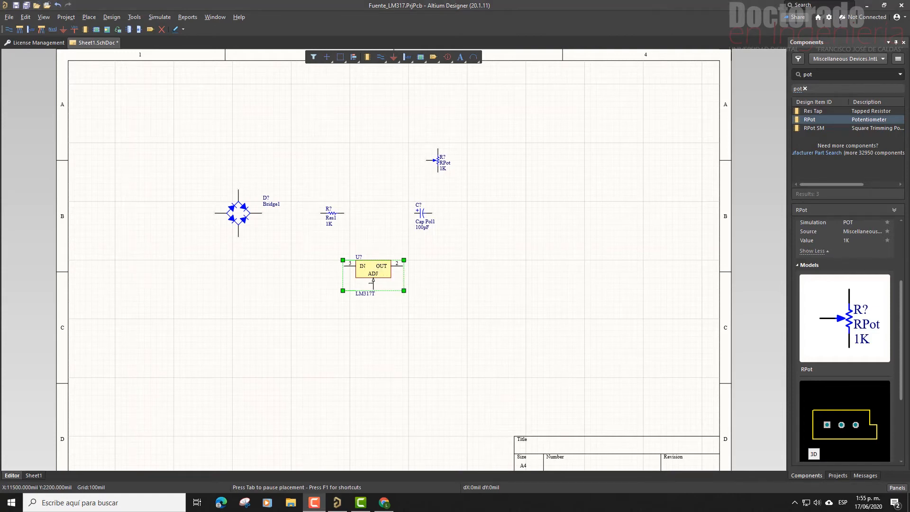
Move the LM317T above the row of parts, the potentiometer below its ADJ pin, and the resistor just right of the potentiometer.
{"action": "left_click_drag", "start_coordinate": [372, 268], "coordinate": [367, 178]}
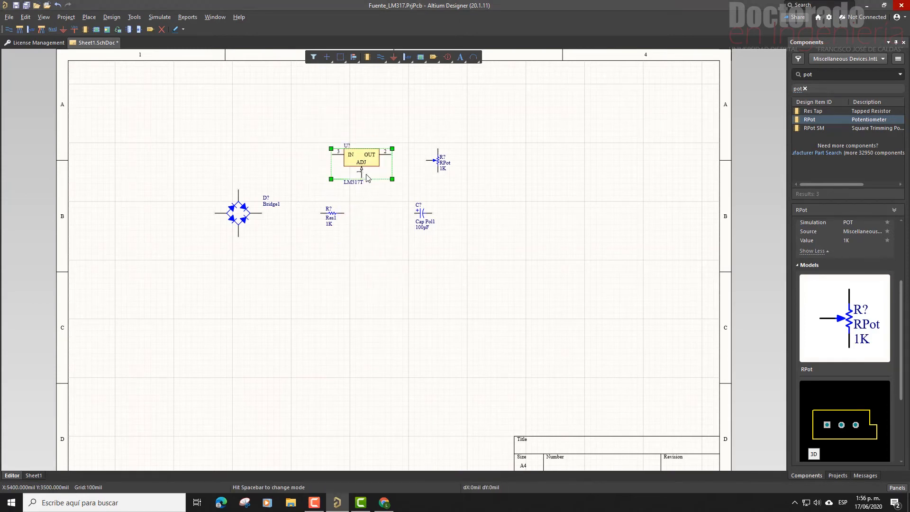
{"action": "left_click_drag", "start_coordinate": [334, 217], "coordinate": [388, 211]}
{"action": "left_click_drag", "start_coordinate": [437, 161], "coordinate": [362, 232]}
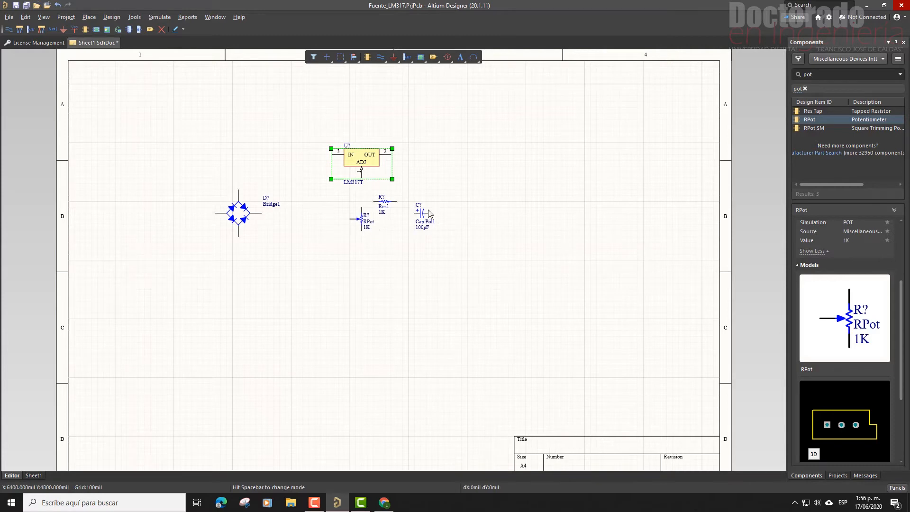
Rotate the polarized capacitor upright with its positive pin up, and place it to the right of the resistor.
{"action": "left_click_drag", "start_coordinate": [422, 213], "coordinate": [434, 195]}
{"action": "key", "text": "space"}
{"action": "key", "text": "space"}
{"action": "key", "text": "space"}
{"action": "key", "text": "Down"}
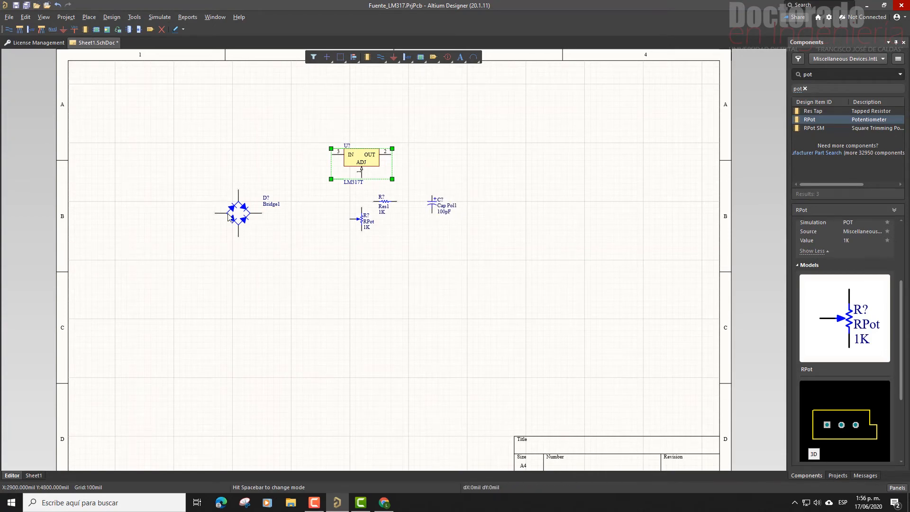
Place a copy of the capacitor between the diode bridge and the regulator, and line up the bridge and both capacitors.
{"action": "left_click_drag", "start_coordinate": [243, 214], "coordinate": [196, 215]}
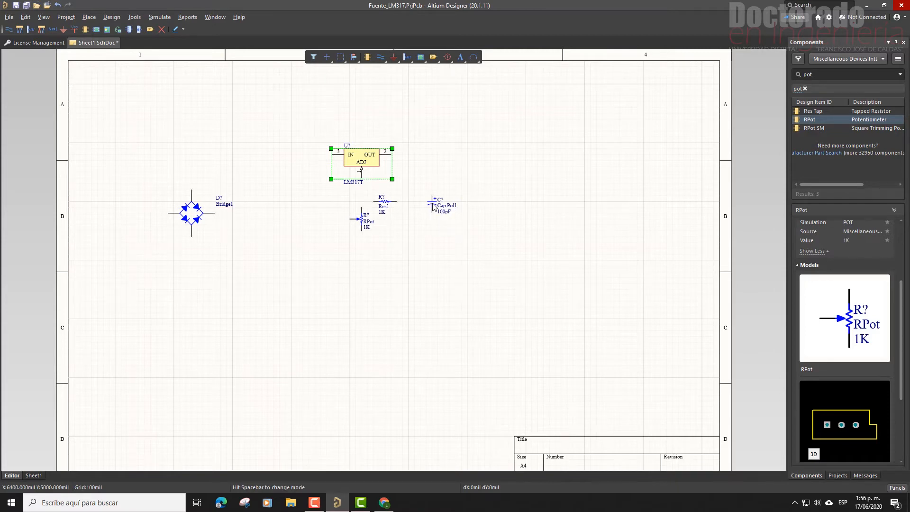
{"action": "left_click_drag", "start_coordinate": [432, 206], "coordinate": [274, 214]}
{"action": "left_click_drag", "start_coordinate": [186, 211], "coordinate": [185, 195]}
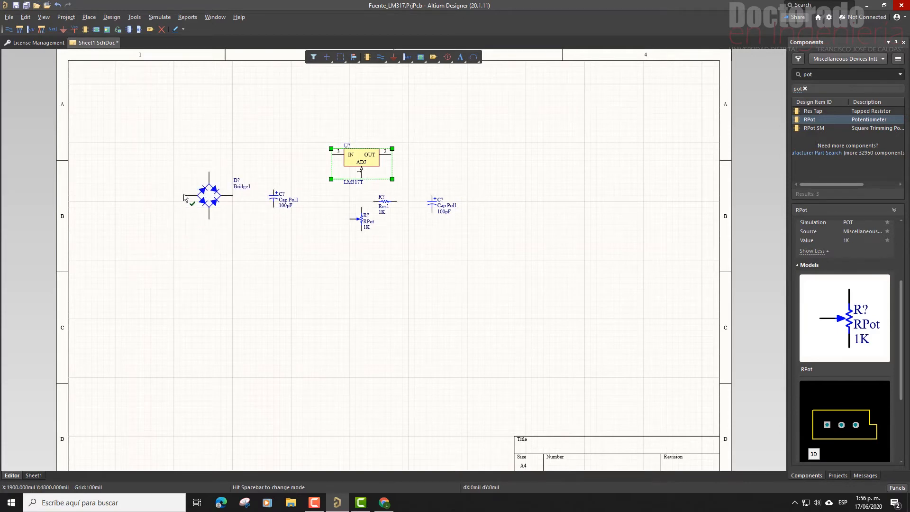
{"action": "left_click_drag", "start_coordinate": [435, 205], "coordinate": [428, 200]}
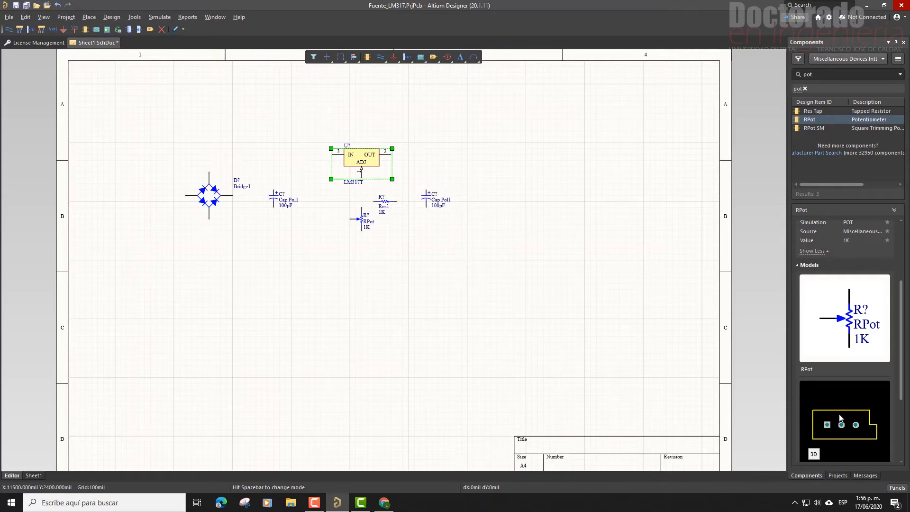
Switch to the Miscellaneous Connectors library and select the 2-pin connector Header 2.
{"action": "left_click", "coordinate": [848, 60]}
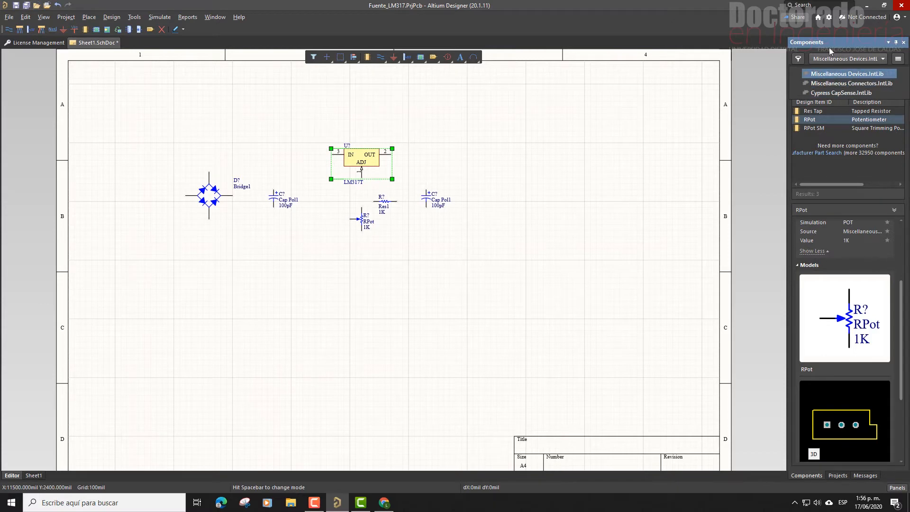
{"action": "left_click", "coordinate": [842, 86]}
{"action": "scroll", "coordinate": [824, 135], "scroll_direction": "down", "scroll_amount": 4}
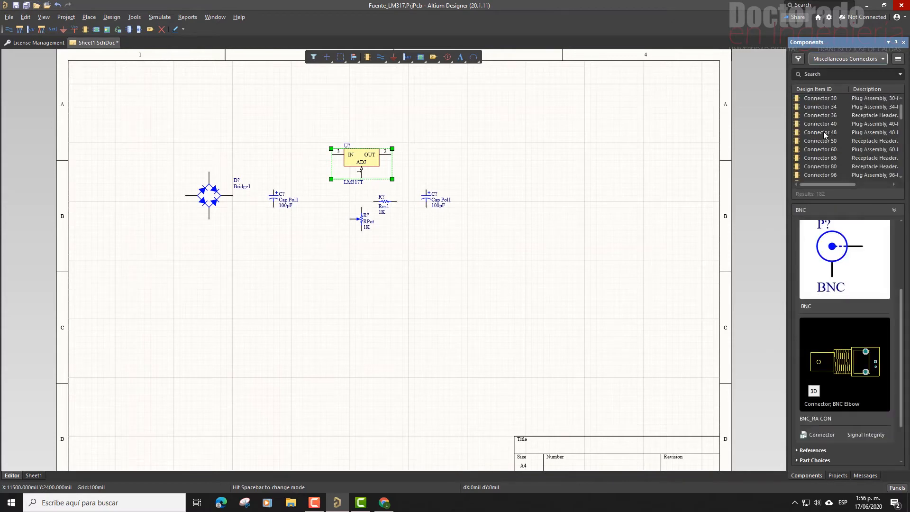
{"action": "scroll", "coordinate": [825, 135], "scroll_direction": "down", "scroll_amount": 12}
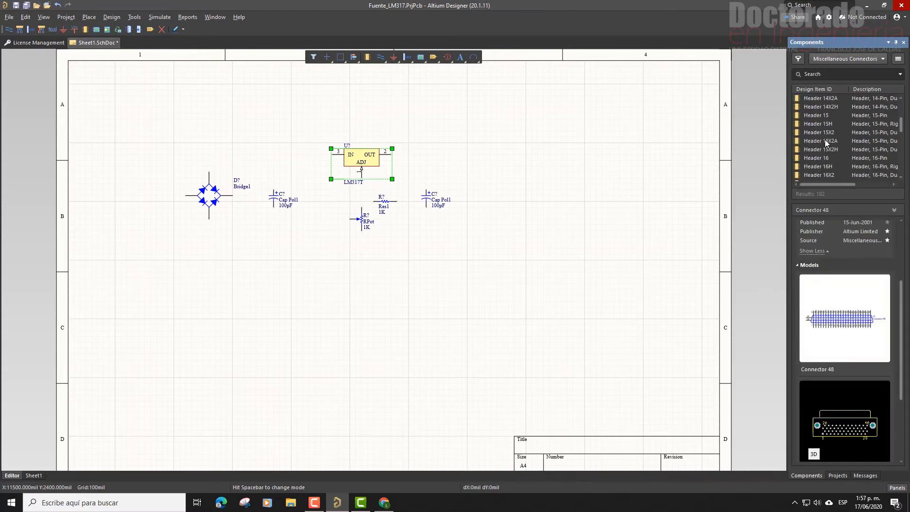
{"action": "scroll", "coordinate": [826, 142], "scroll_direction": "up", "scroll_amount": 6}
{"action": "scroll", "coordinate": [825, 142], "scroll_direction": "up", "scroll_amount": 6}
{"action": "scroll", "coordinate": [808, 136], "scroll_direction": "down", "scroll_amount": 4}
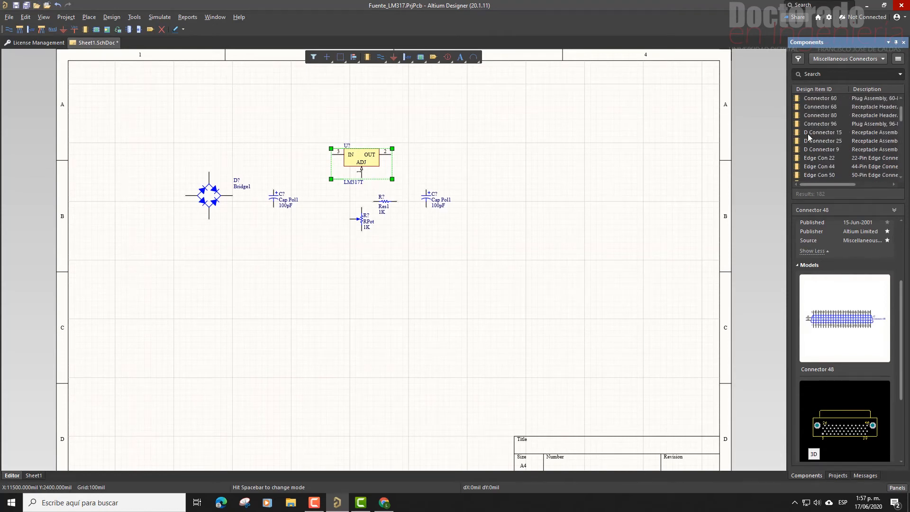
{"action": "scroll", "coordinate": [829, 145], "scroll_direction": "down", "scroll_amount": 11}
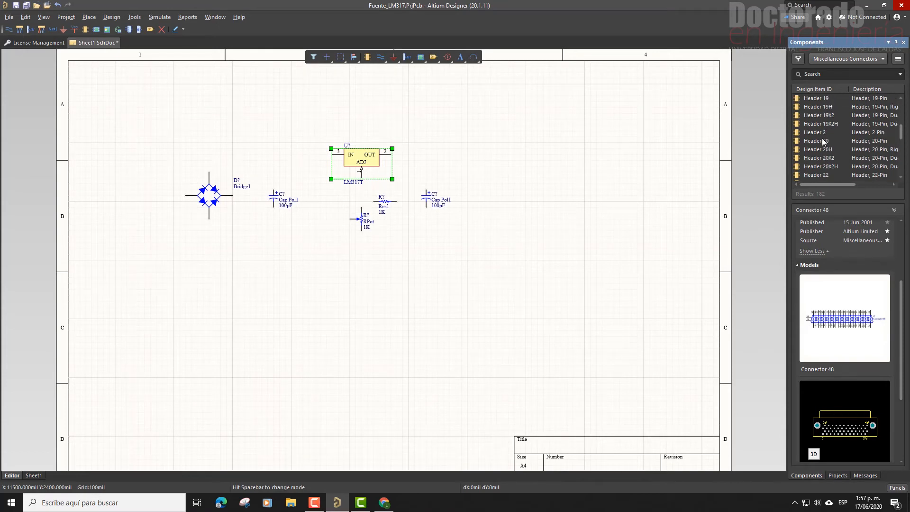
{"action": "left_click", "coordinate": [823, 132]}
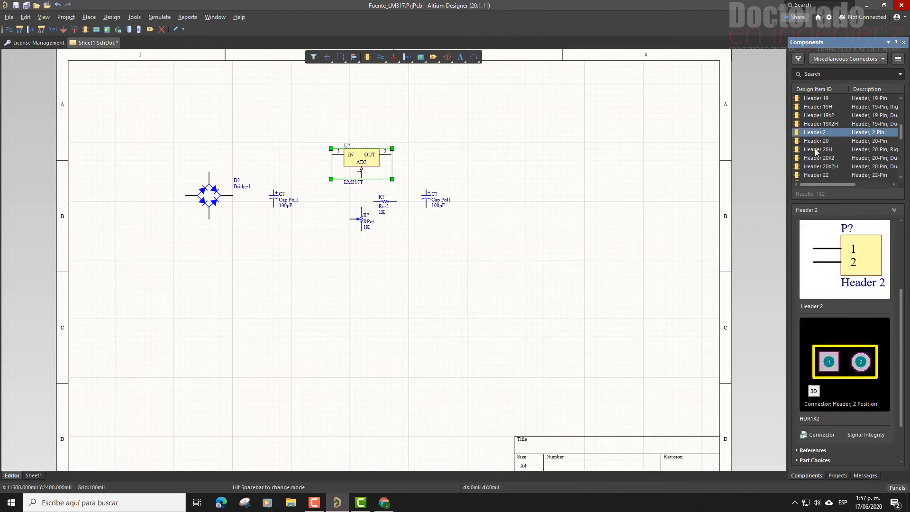
{"action": "left_click", "coordinate": [815, 141]}
{"action": "left_click", "coordinate": [815, 134]}
Place one Header 2 left of the diode bridge with its pins facing the bridge, and another right of the output capacitor.
{"action": "left_click_drag", "start_coordinate": [816, 136], "coordinate": [238, 189]}
{"action": "left_click_drag", "start_coordinate": [233, 189], "coordinate": [124, 184], "text": "shift"}
{"action": "left_click_drag", "start_coordinate": [259, 187], "coordinate": [151, 199]}
{"action": "key", "text": "space"}
{"action": "key", "text": "space"}
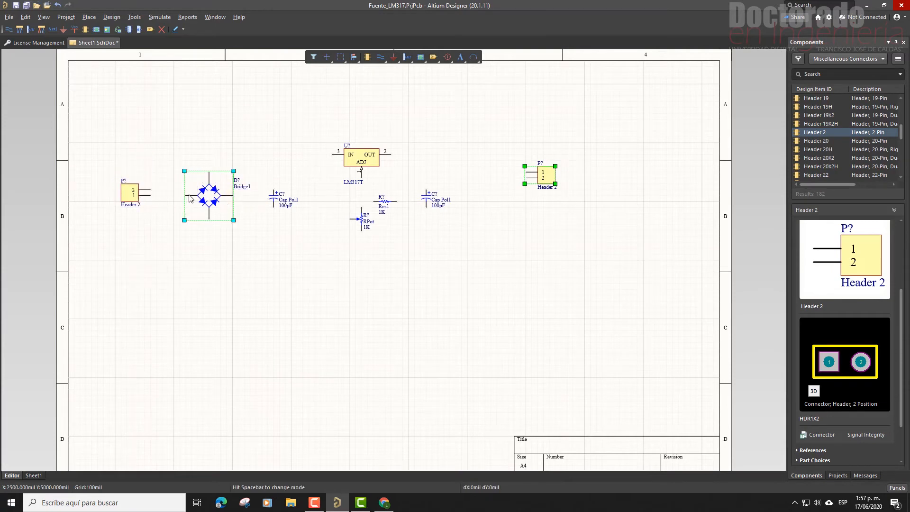
Shift the diode bridge slightly right and move the output header closer to the output capacitor, level with it.
{"action": "left_click_drag", "start_coordinate": [219, 198], "coordinate": [231, 199]}
{"action": "left_click", "coordinate": [415, 198]}
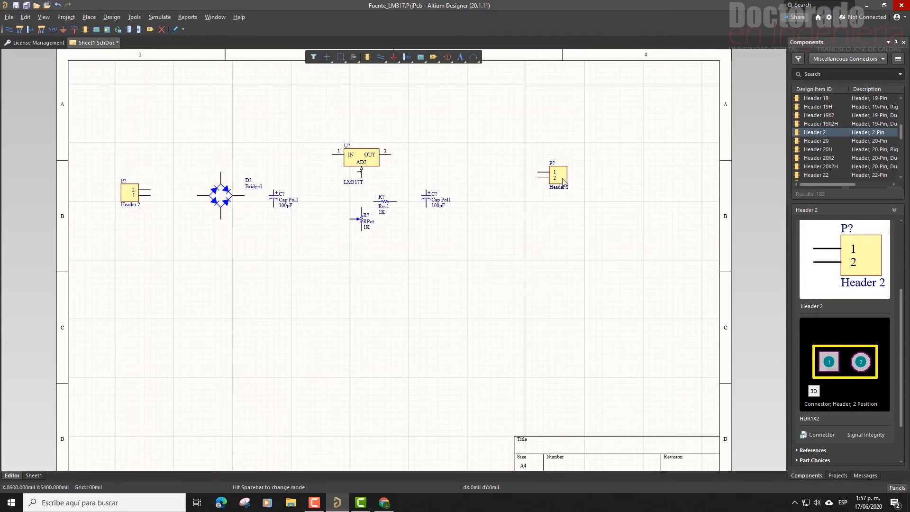
{"action": "left_click_drag", "start_coordinate": [540, 179], "coordinate": [475, 196]}
Wire the LM317T's ADJ pin down to the upper pin of the potentiometer.
{"action": "scroll", "coordinate": [172, 183], "scroll_direction": "up", "scroll_amount": 1, "text": "ctrl"}
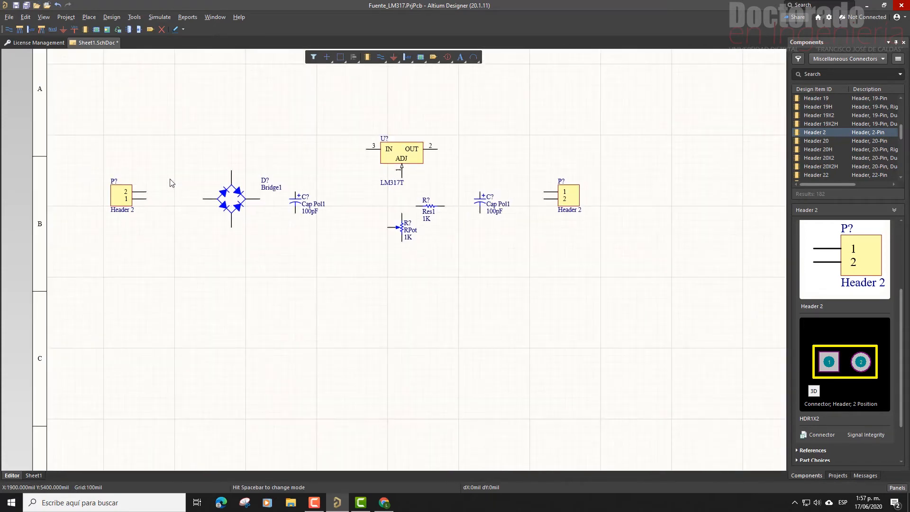
{"action": "scroll", "coordinate": [171, 183], "scroll_direction": "up", "scroll_amount": 1, "text": "ctrl"}
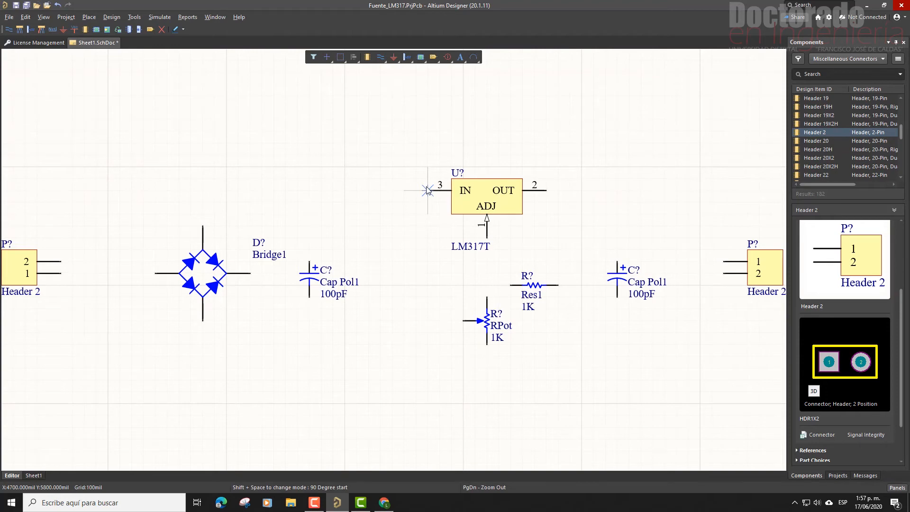
{"action": "left_click", "coordinate": [487, 238]}
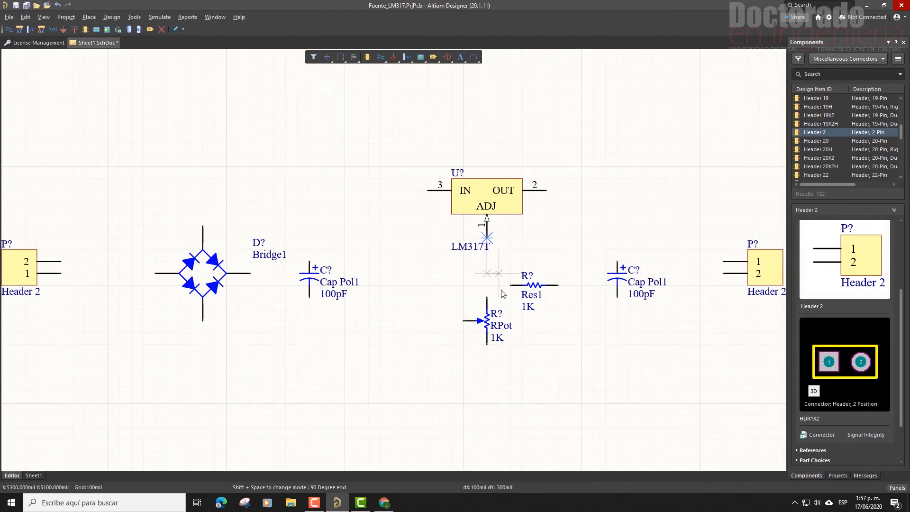
{"action": "left_click", "coordinate": [487, 297]}
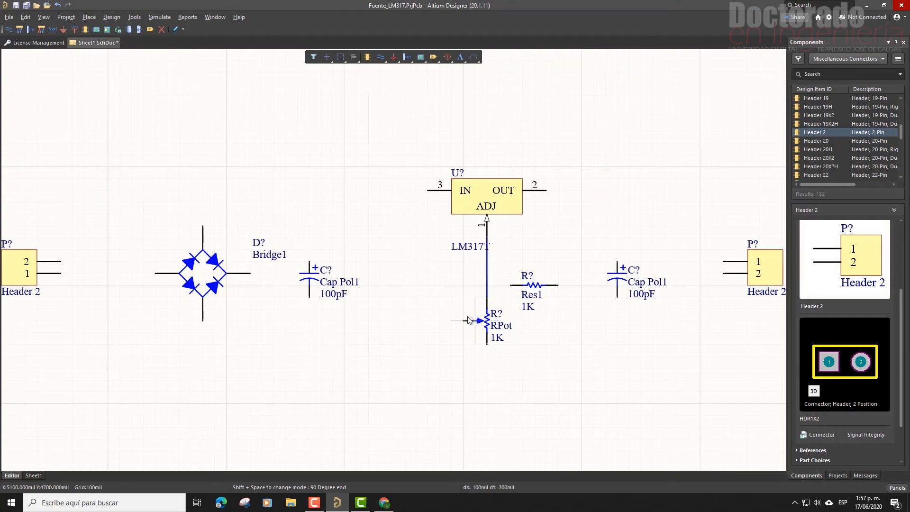
Wire the potentiometer's wiper around to its lower pin.
{"action": "left_click", "coordinate": [463, 322]}
{"action": "left_click", "coordinate": [439, 358]}
{"action": "left_click", "coordinate": [487, 368]}
{"action": "left_click", "coordinate": [487, 345]}
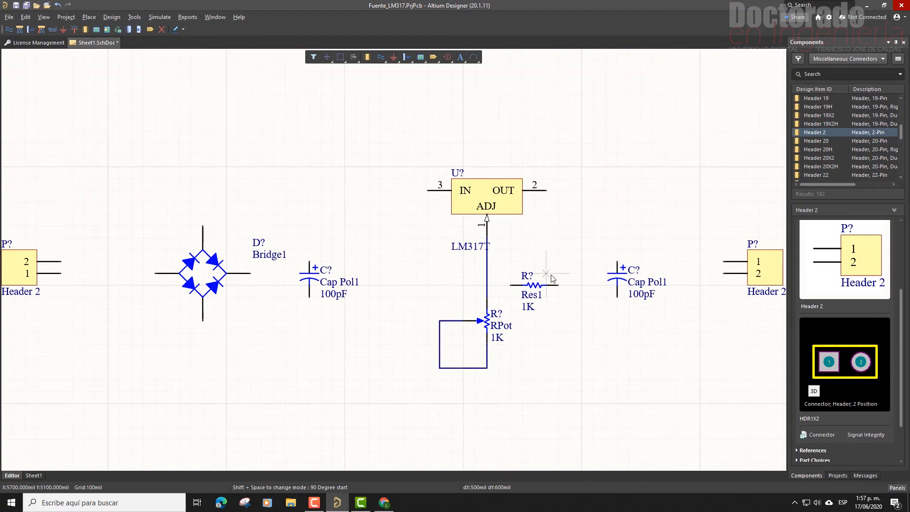
Wire the resistor between the LM317T's ADJ line and its OUT pin, aligning the vertical wire with the resistor's outer pin end.
{"action": "left_click", "coordinate": [511, 285]}
{"action": "left_click", "coordinate": [487, 285]}
{"action": "left_click", "coordinate": [558, 285]}
{"action": "left_click", "coordinate": [547, 191]}
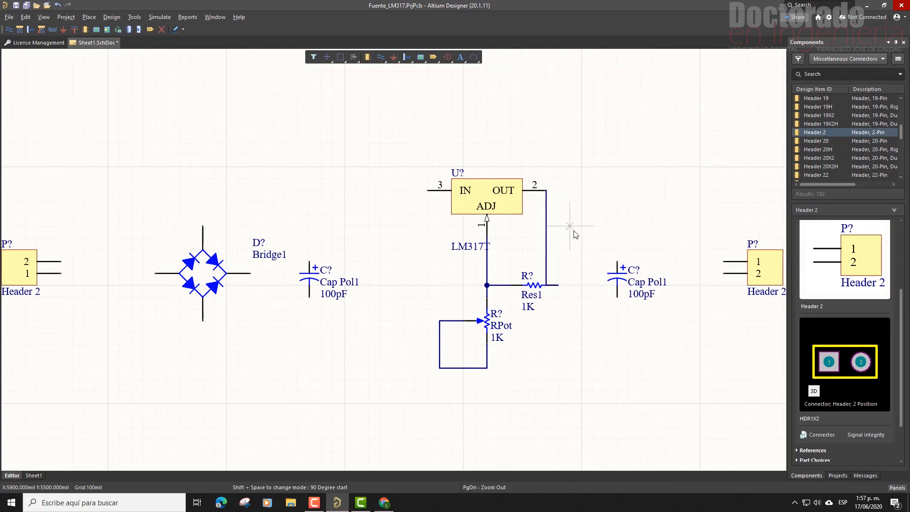
{"action": "right_click", "coordinate": [552, 262]}
{"action": "left_click", "coordinate": [547, 252]}
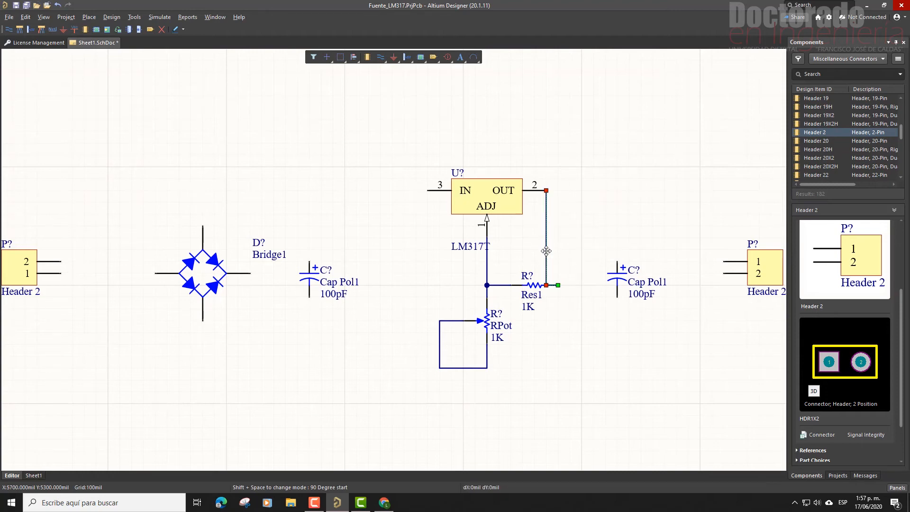
{"action": "left_click_drag", "start_coordinate": [547, 251], "coordinate": [559, 251]}
Wire the output capacitor's positive pin to the LM317T's OUT line and its negative pin to the potentiometer's lower pin.
{"action": "key", "text": "ctrl+w"}
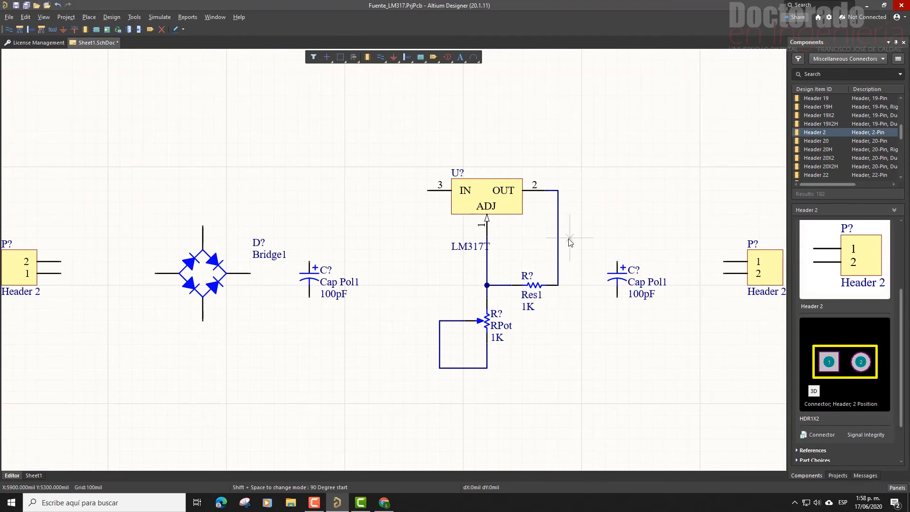
{"action": "left_click", "coordinate": [558, 190]}
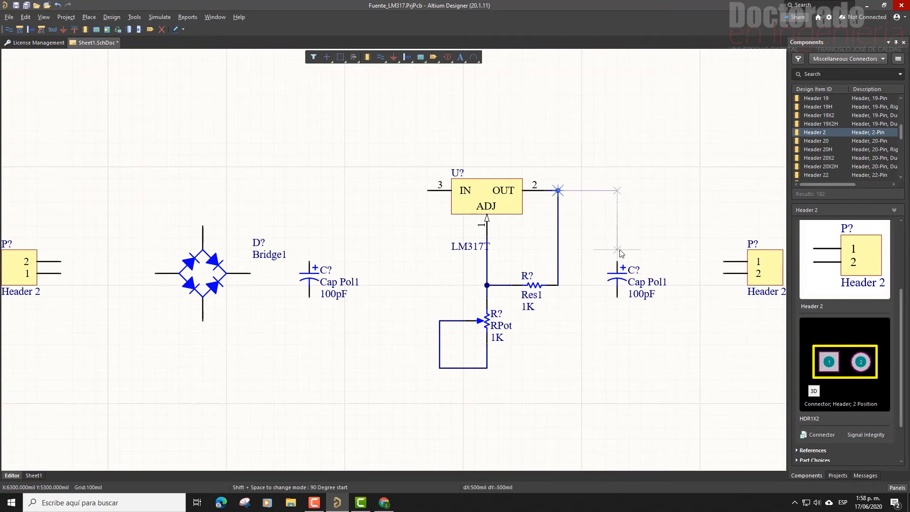
{"action": "left_click", "coordinate": [617, 262]}
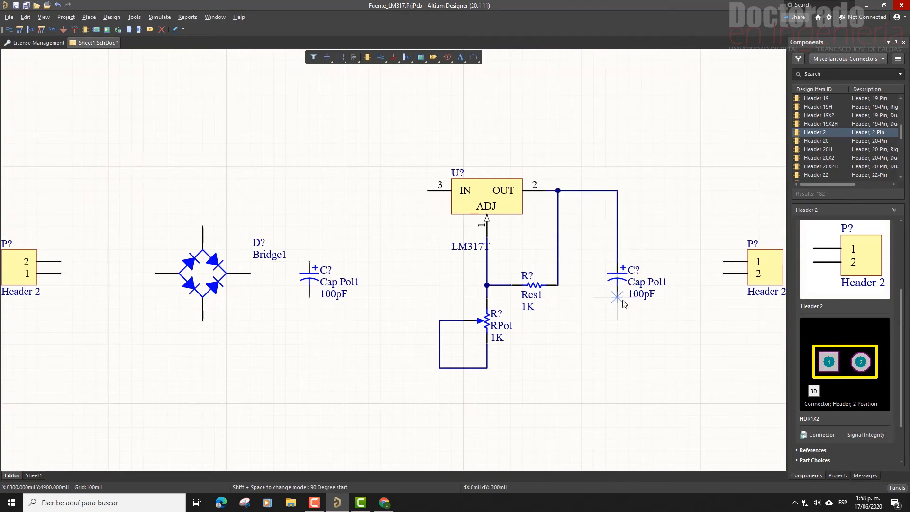
{"action": "left_click", "coordinate": [617, 298]}
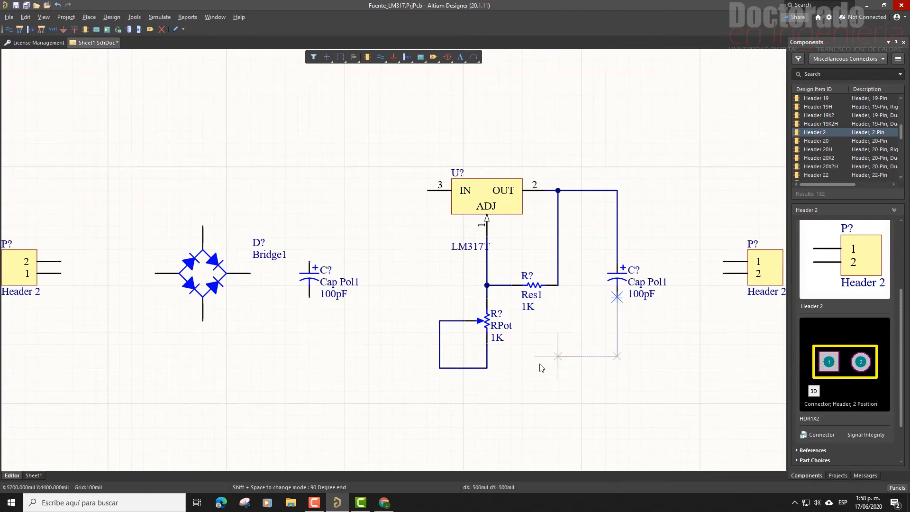
{"action": "left_click", "coordinate": [487, 368]}
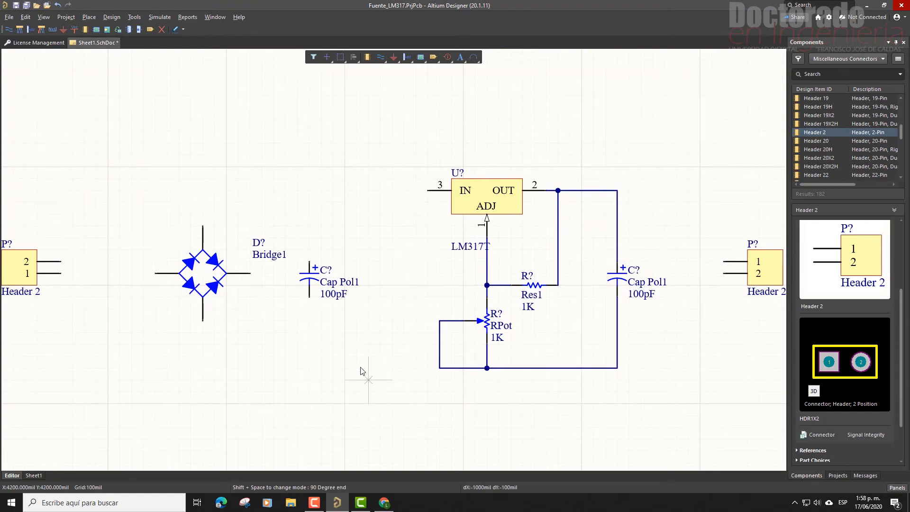
Wire the input capacitor's negative pin to the common lower line and its positive pin to the LM317T's IN pin.
{"action": "left_click", "coordinate": [439, 368]}
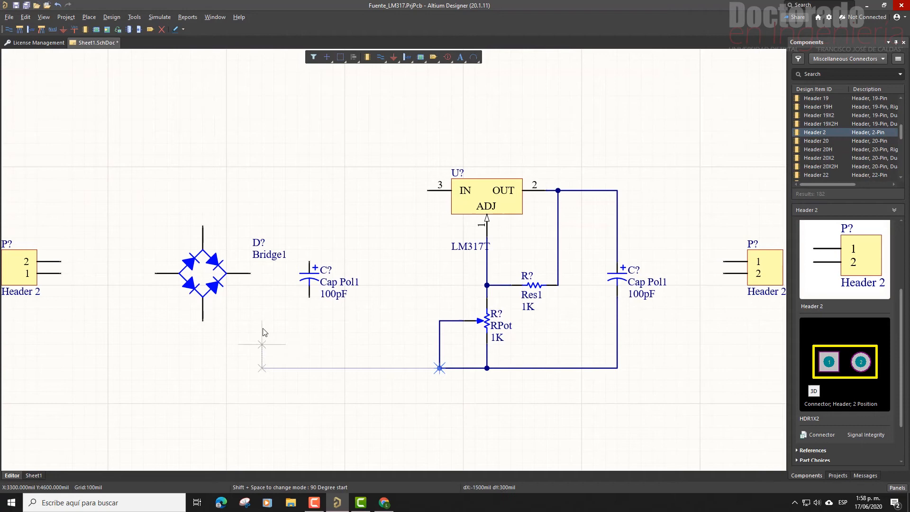
{"action": "left_click", "coordinate": [309, 298]}
{"action": "left_click", "coordinate": [309, 262]}
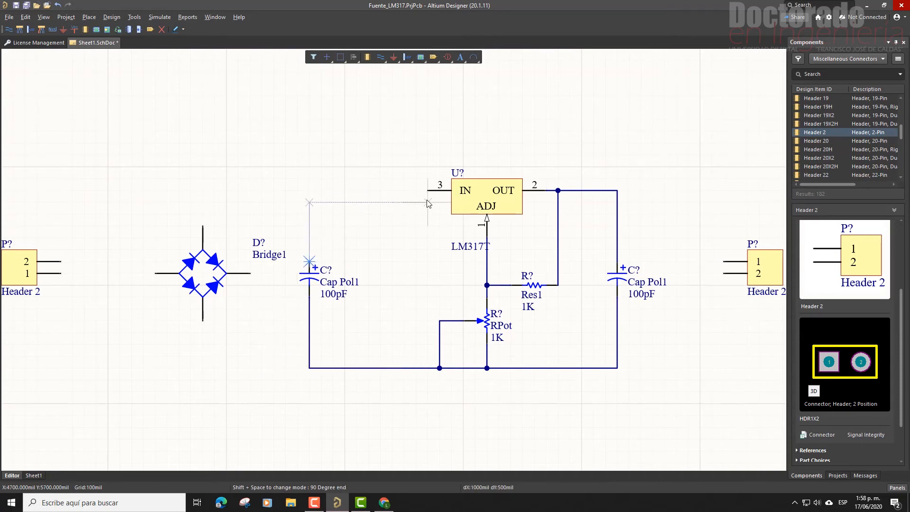
{"action": "left_click", "coordinate": [430, 191]}
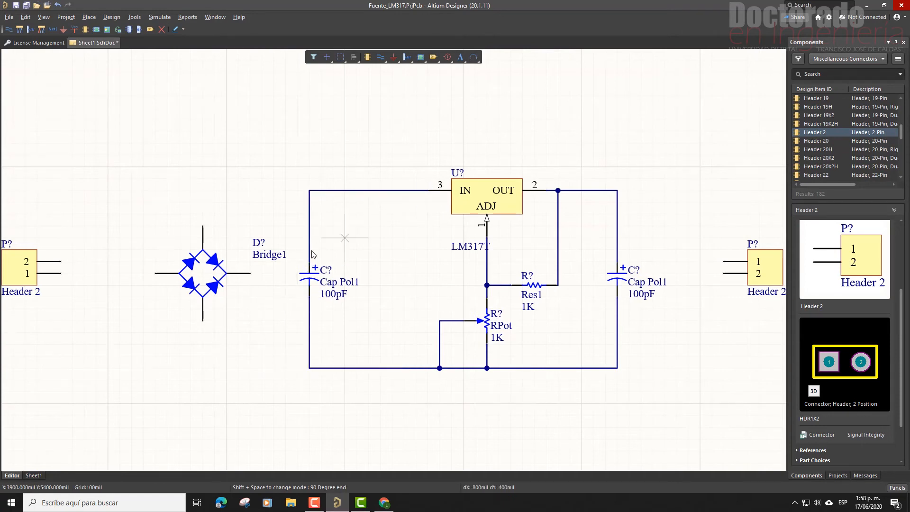
Wire the diode bridge's right pin to the regulator's IN line and its left pin to the common lower line.
{"action": "left_click", "coordinate": [250, 273]}
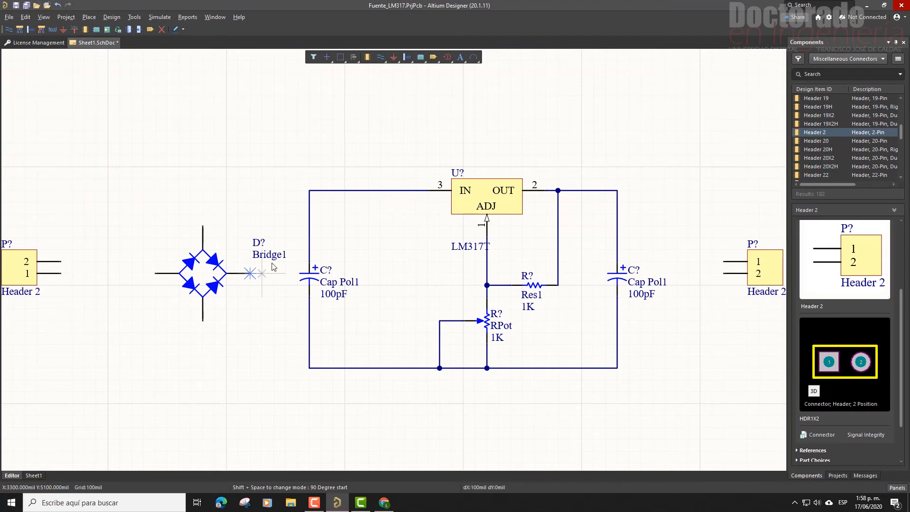
{"action": "left_click", "coordinate": [273, 191]}
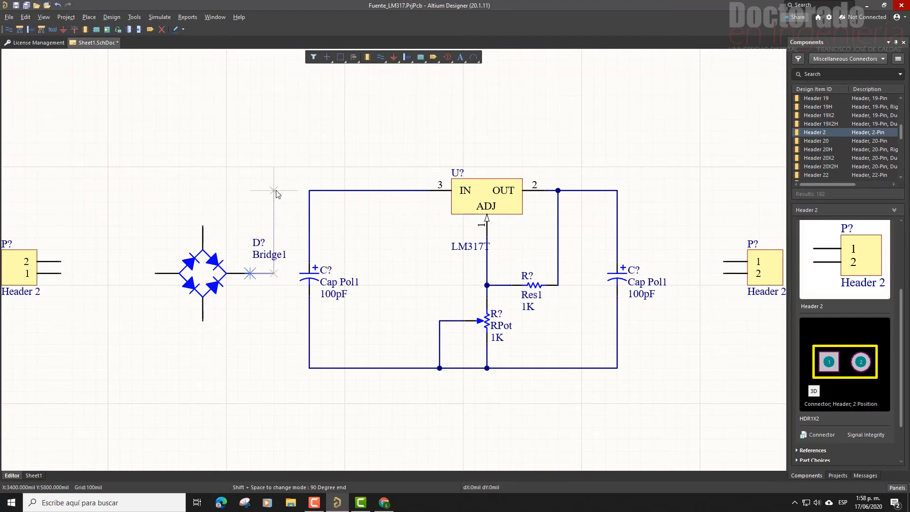
{"action": "left_click", "coordinate": [309, 191]}
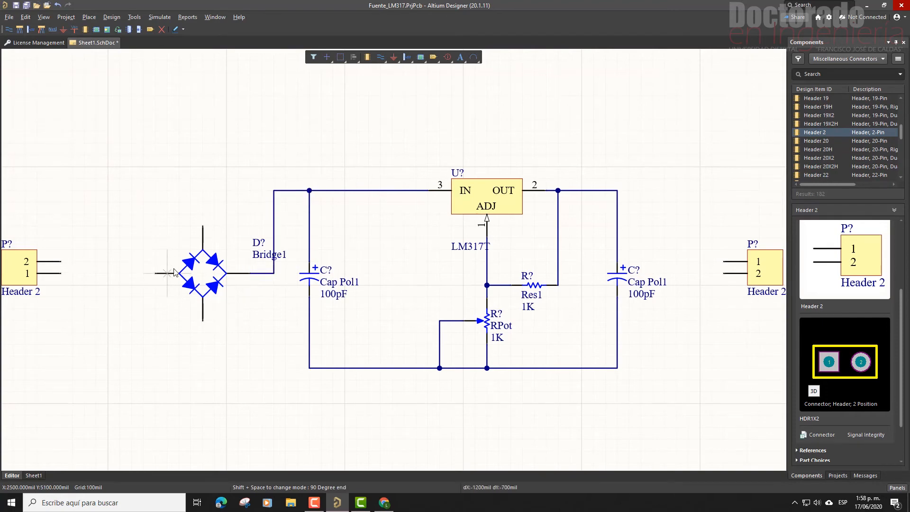
{"action": "left_click", "coordinate": [155, 274]}
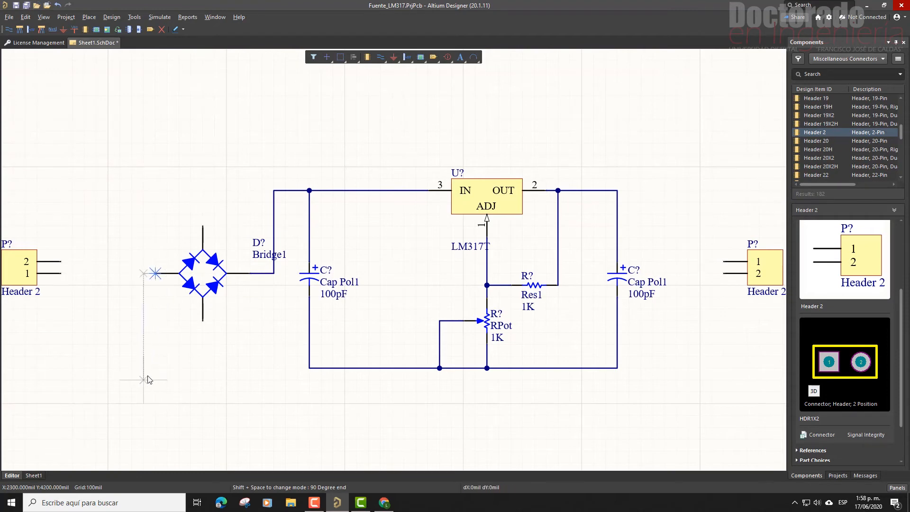
{"action": "left_click", "coordinate": [309, 368]}
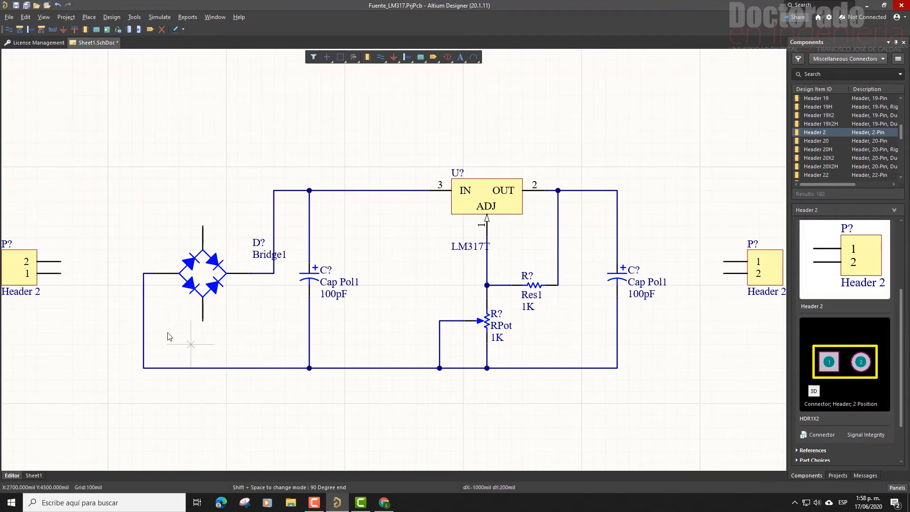
Wire the diode bridge's bottom pin to pin 1 of the input header and its top pin to pin 2.
{"action": "left_click", "coordinate": [203, 321]}
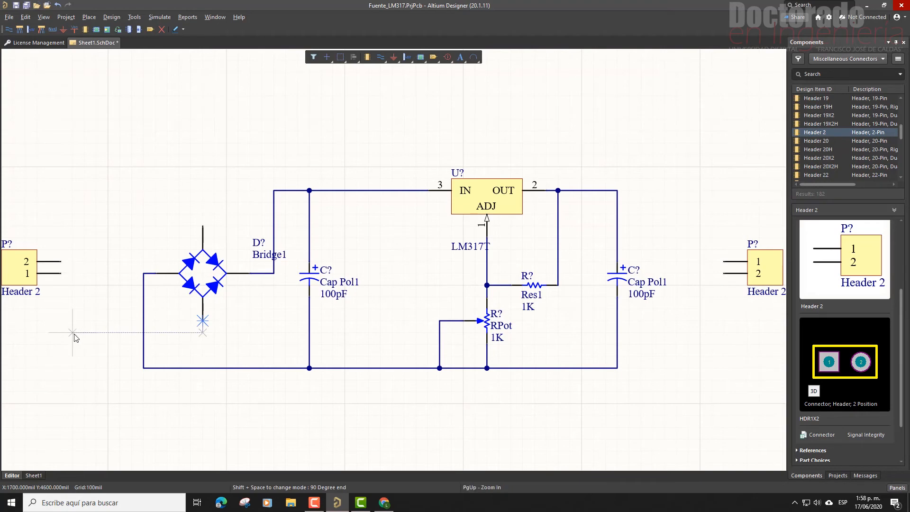
{"action": "left_click", "coordinate": [61, 333]}
{"action": "left_click", "coordinate": [61, 273]}
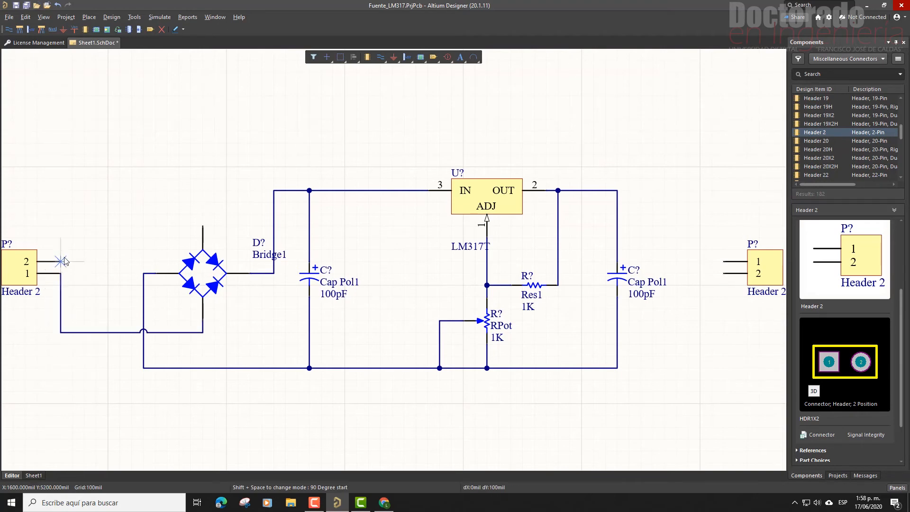
{"action": "left_click", "coordinate": [61, 261]}
{"action": "left_click", "coordinate": [88, 217]}
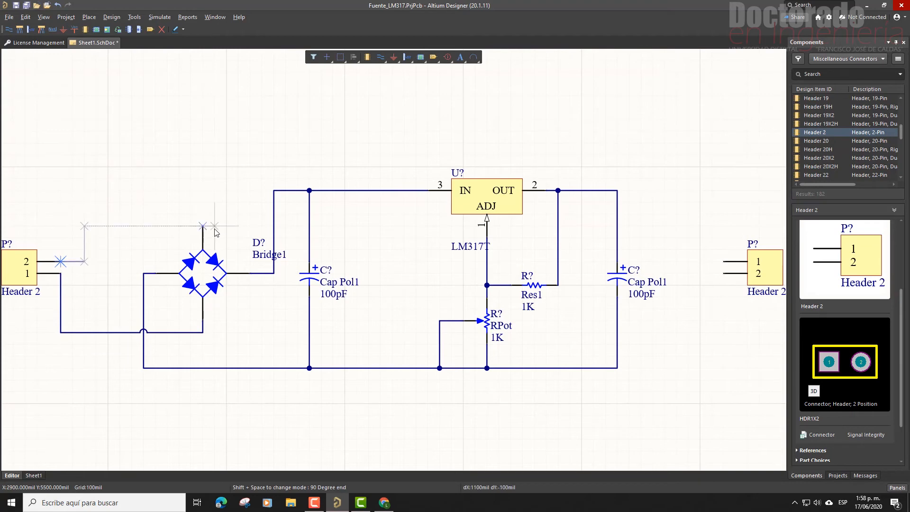
{"action": "left_click", "coordinate": [203, 226]}
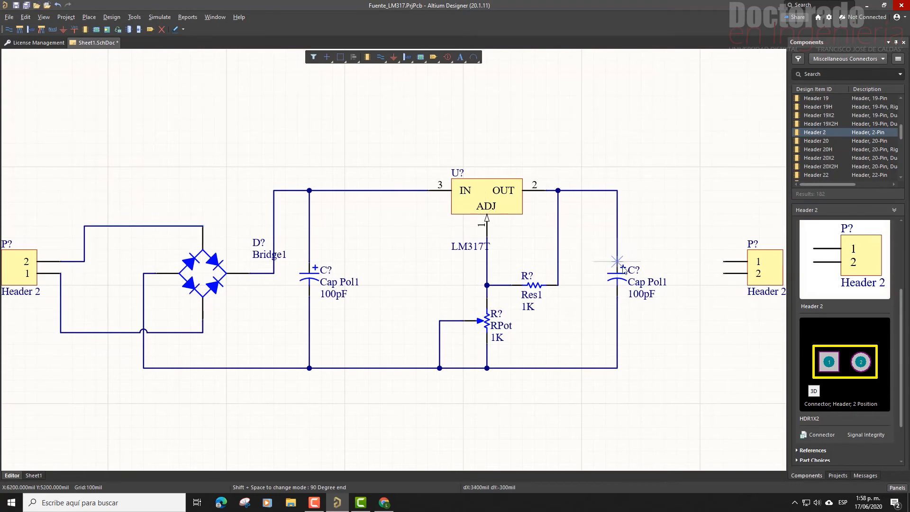
Wire the output header's pin 1 to the OUT line and pin 2 to the common lower line, and save the schematic.
{"action": "left_click", "coordinate": [619, 190]}
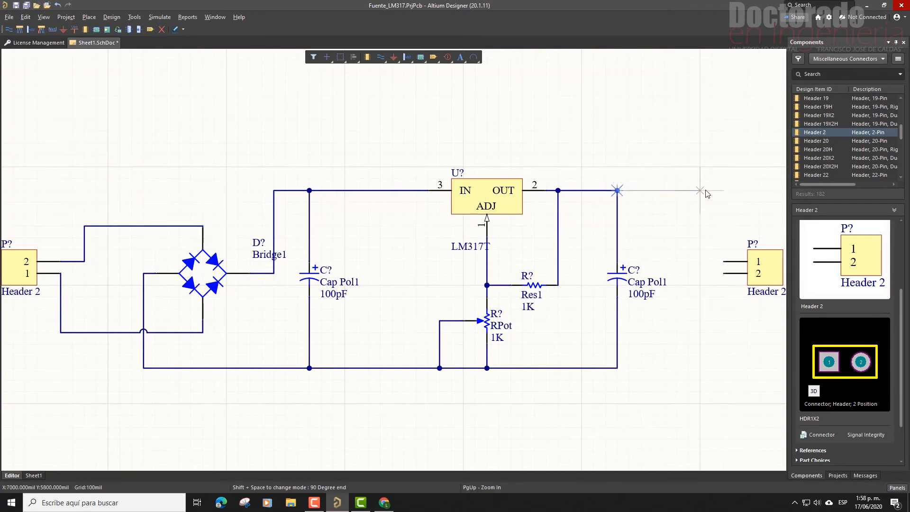
{"action": "left_click", "coordinate": [724, 262]}
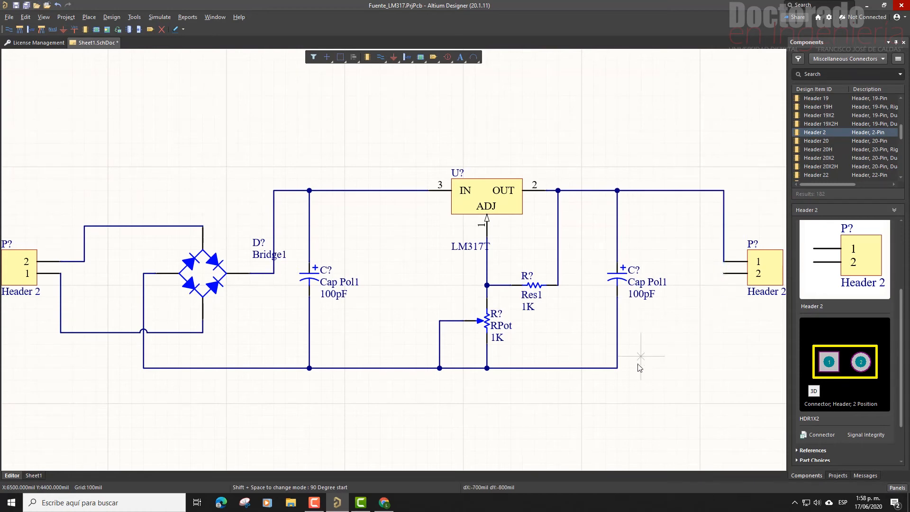
{"action": "left_click", "coordinate": [618, 368]}
{"action": "left_click", "coordinate": [724, 273]}
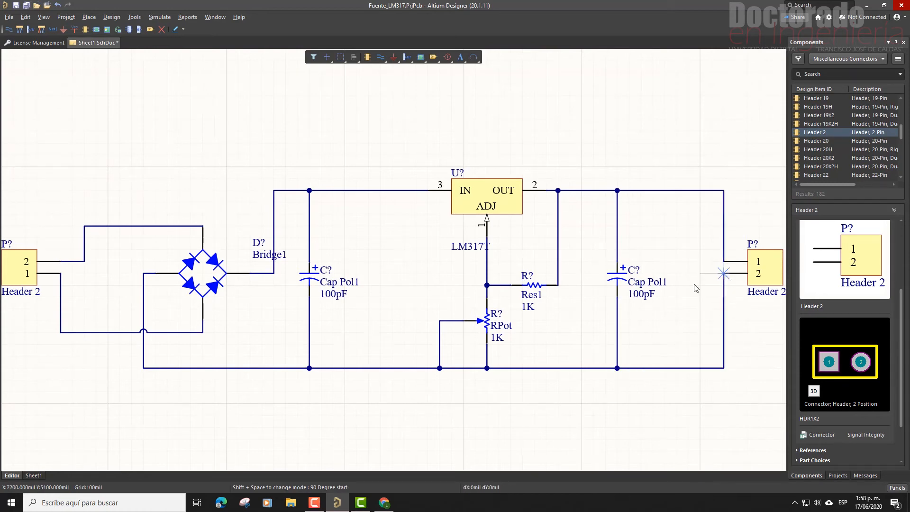
{"action": "right_click", "coordinate": [591, 305]}
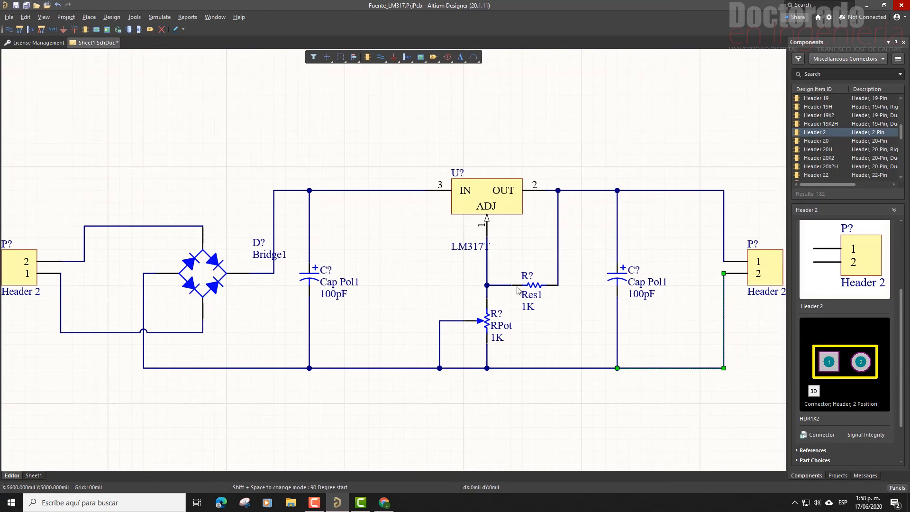
{"action": "scroll", "coordinate": [196, 263], "scroll_direction": "down", "scroll_amount": 4, "text": "ctrl"}
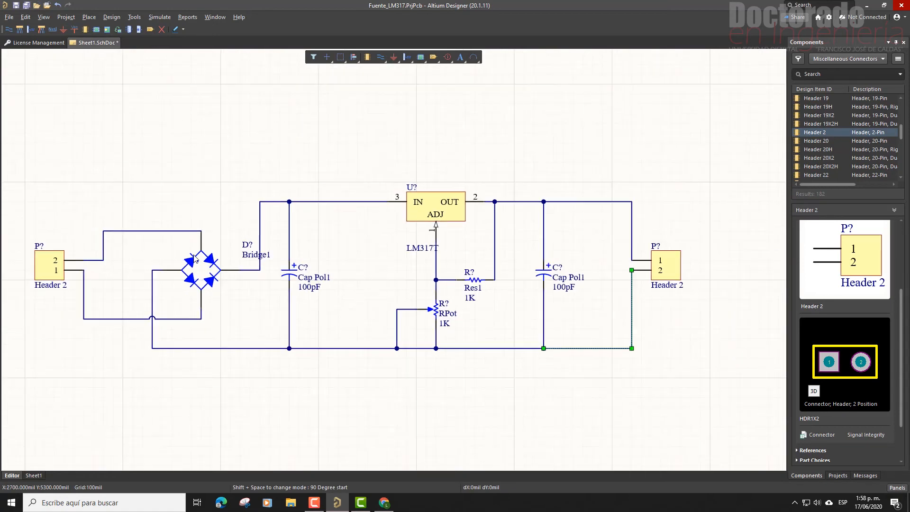
{"action": "scroll", "coordinate": [198, 266], "scroll_direction": "up", "scroll_amount": 2, "text": "ctrl"}
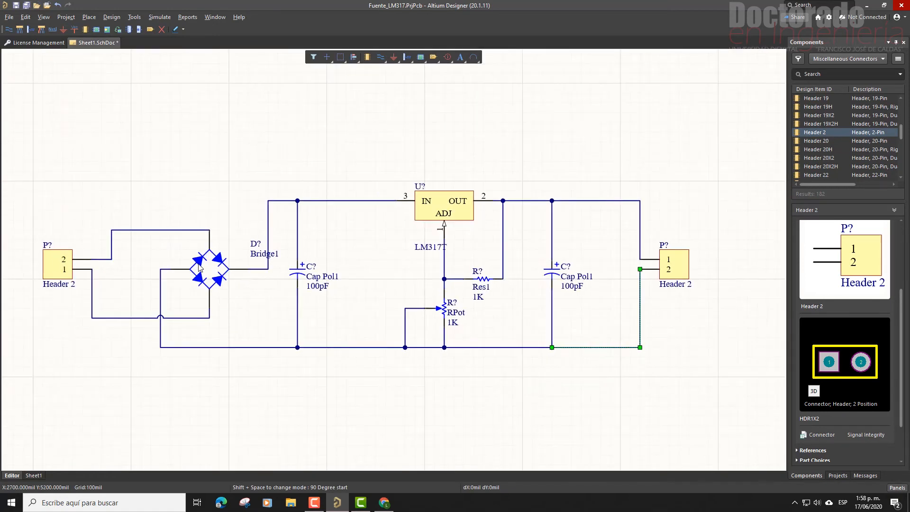
{"action": "left_click", "coordinate": [255, 317]}
{"action": "left_click", "coordinate": [26, 7]}
Annotate the schematic quietly to number all component designators, accept the changes and save the sheet.
{"action": "left_click", "coordinate": [128, 18]}
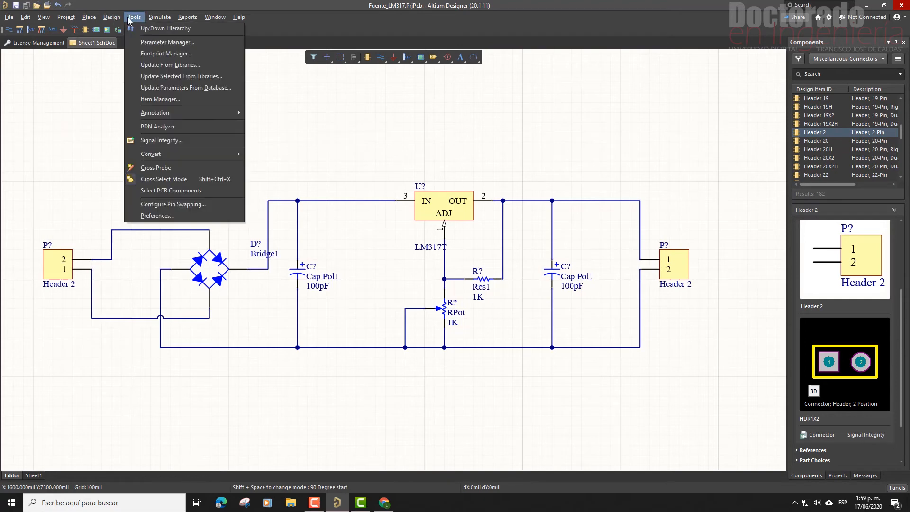
{"action": "mouse_move", "coordinate": [207, 114]}
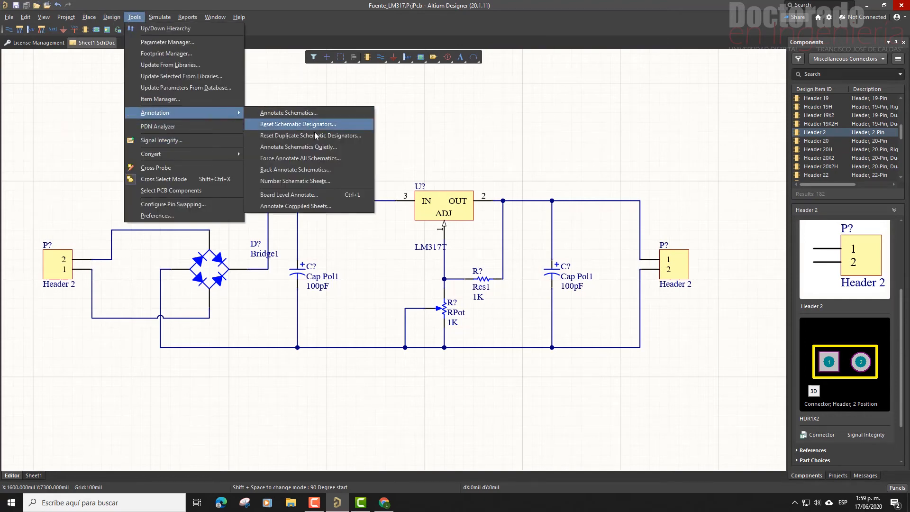
{"action": "left_click", "coordinate": [347, 147]}
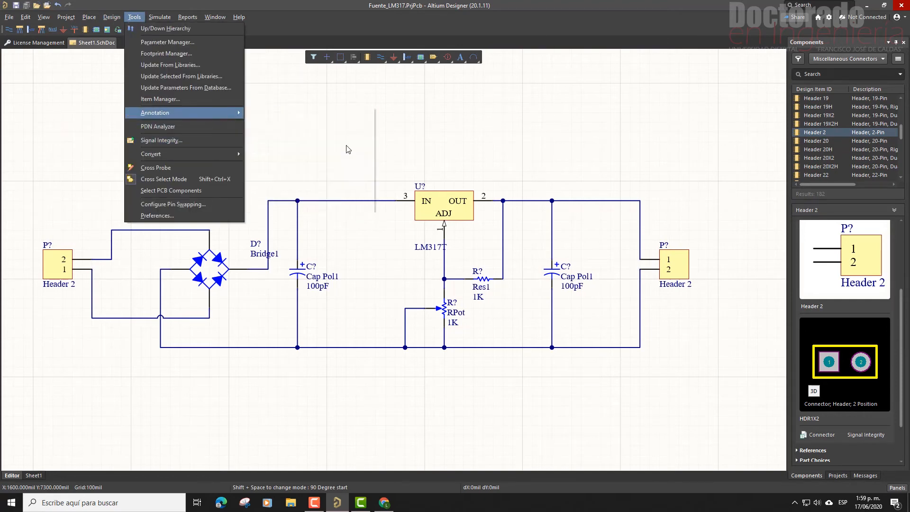
{"action": "left_click", "coordinate": [471, 272]}
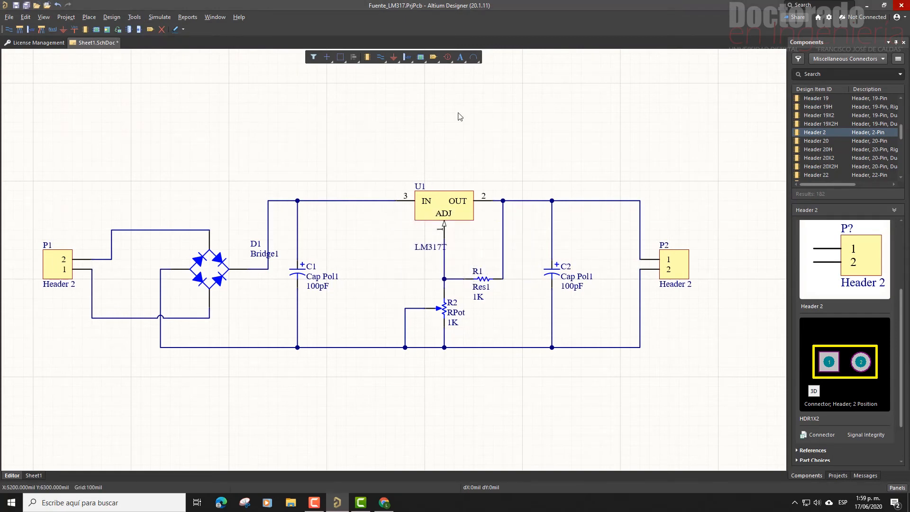
{"action": "left_click", "coordinate": [17, 10]}
{"action": "key", "text": "F10"}
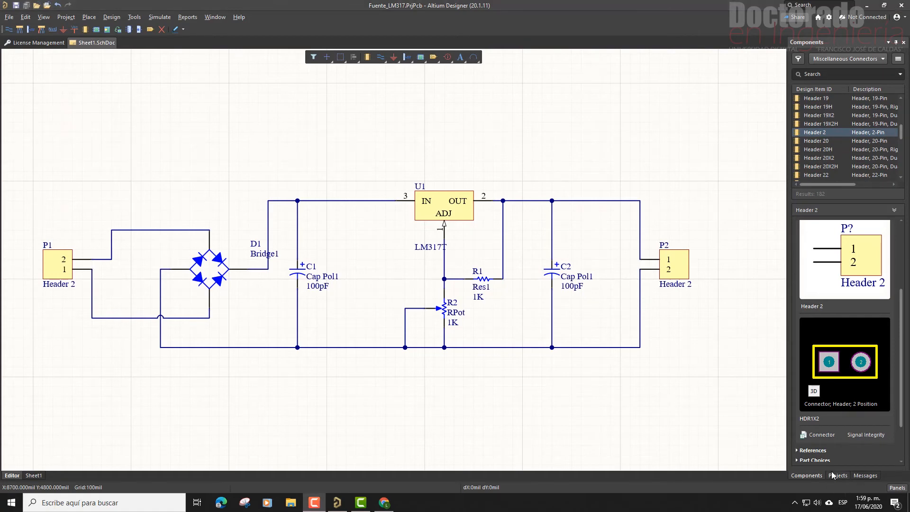
Show the project structure and add a new PCB document to the Fuente_LM317 project.
{"action": "left_click", "coordinate": [896, 487]}
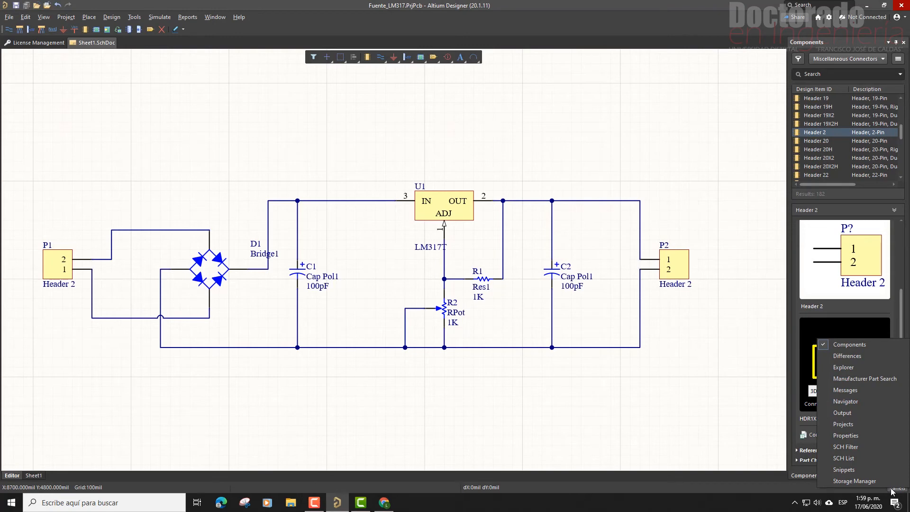
{"action": "left_click", "coordinate": [861, 427]}
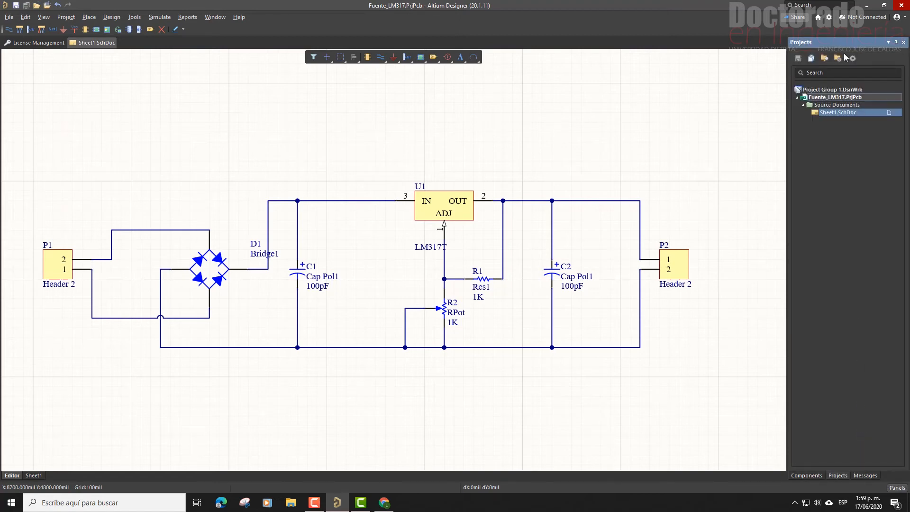
{"action": "right_click", "coordinate": [834, 97]}
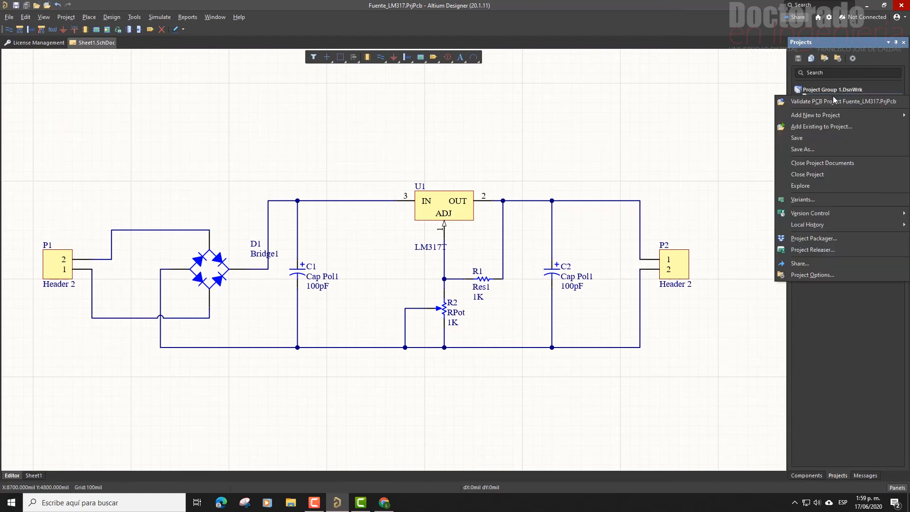
{"action": "mouse_move", "coordinate": [829, 115]}
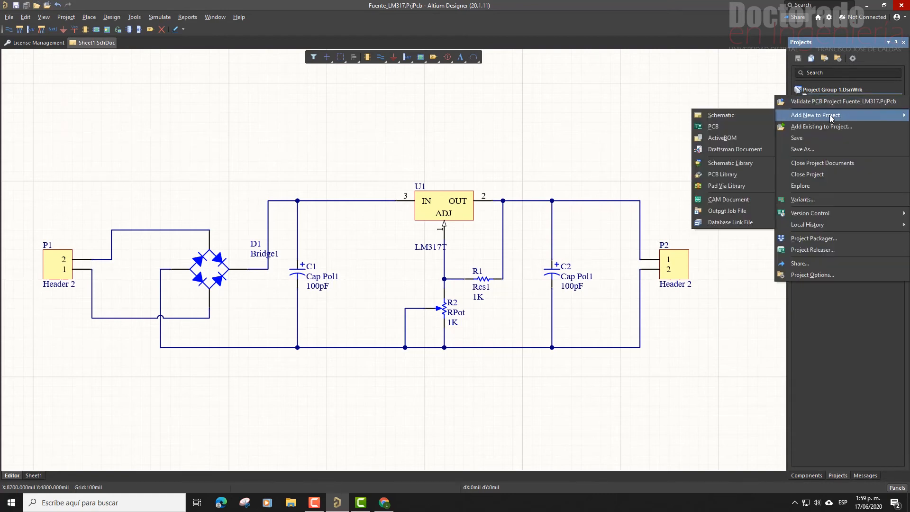
{"action": "left_click", "coordinate": [735, 128]}
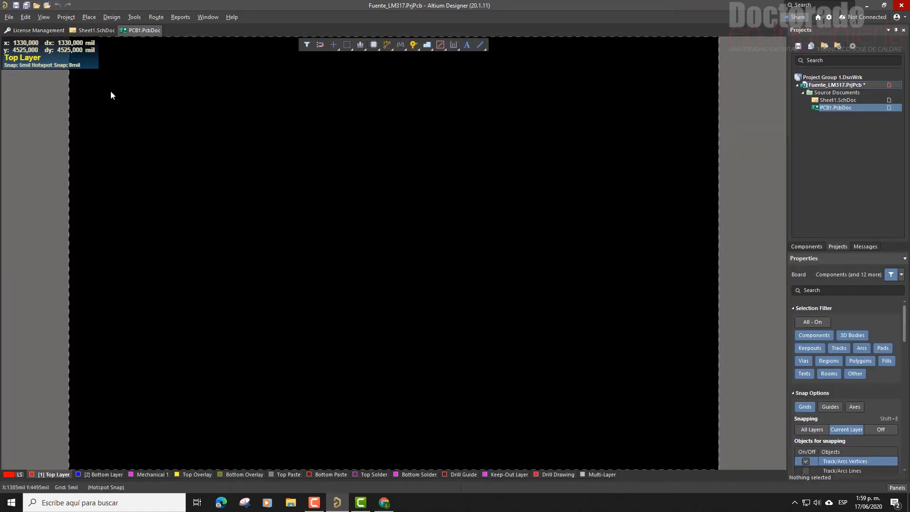
Save the PCB document as PCB1.PcbDoc and update it from Sheet1, validating and executing all the changes.
{"action": "left_click", "coordinate": [26, 5]}
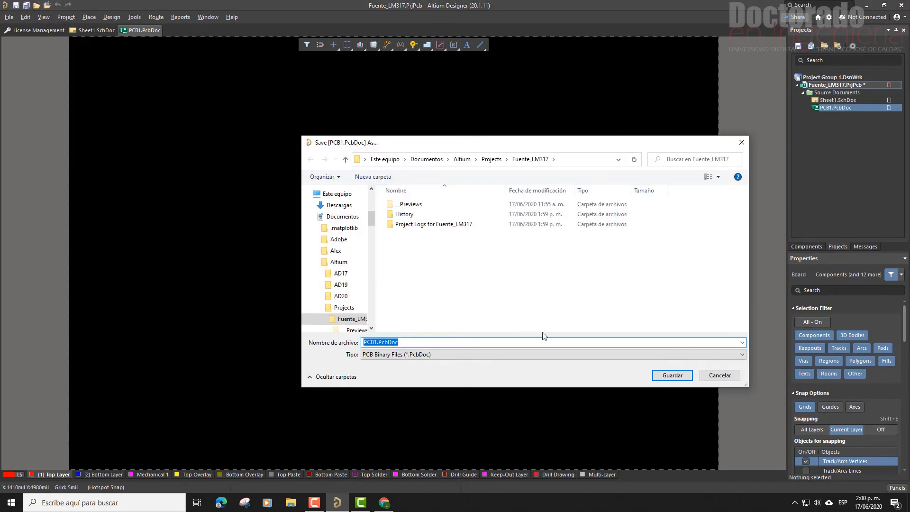
{"action": "left_click", "coordinate": [666, 375]}
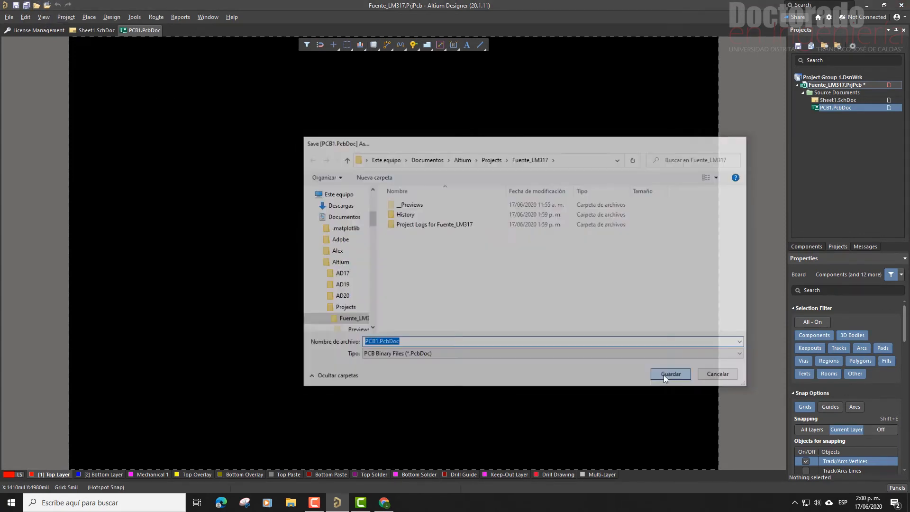
{"action": "left_click", "coordinate": [87, 32]}
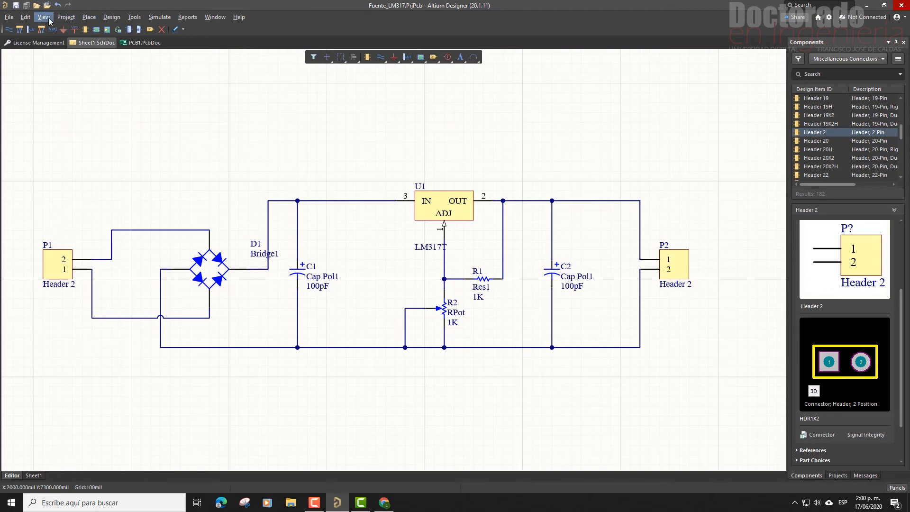
{"action": "left_click", "coordinate": [112, 17]}
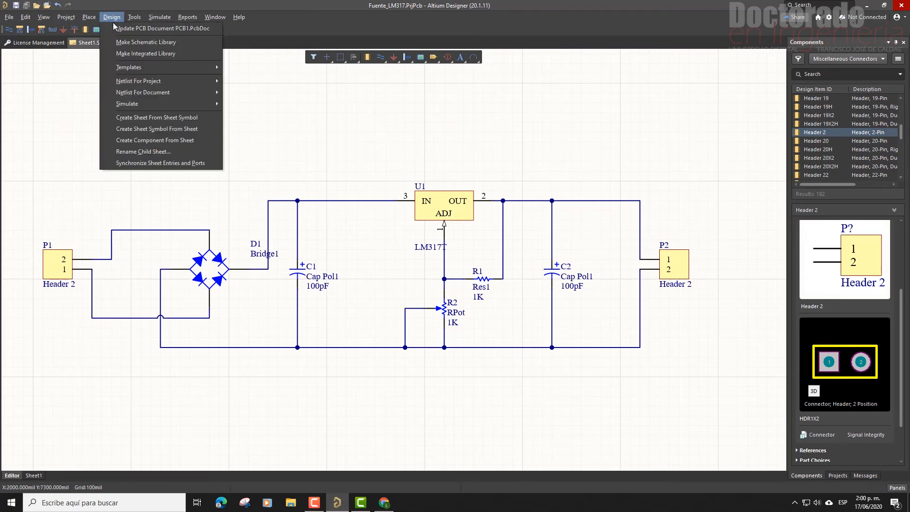
{"action": "left_click", "coordinate": [137, 29]}
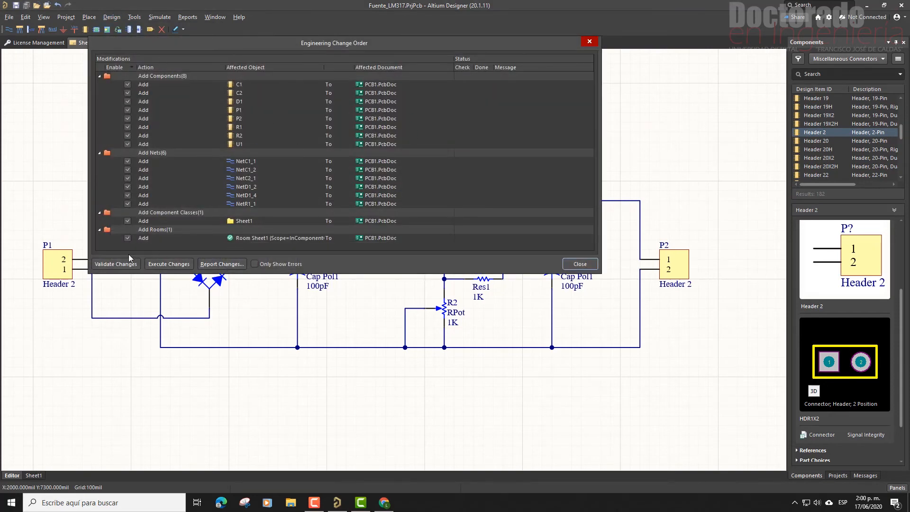
{"action": "left_click", "coordinate": [118, 261]}
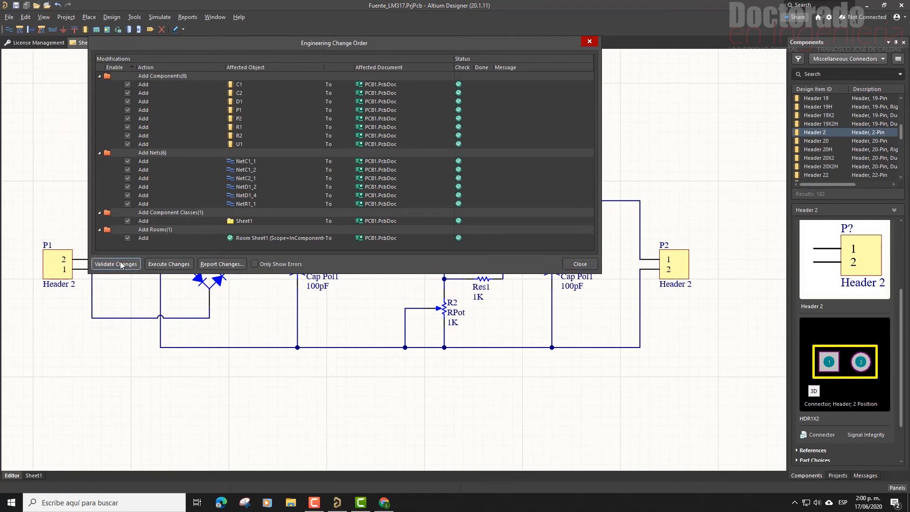
{"action": "left_click", "coordinate": [164, 265]}
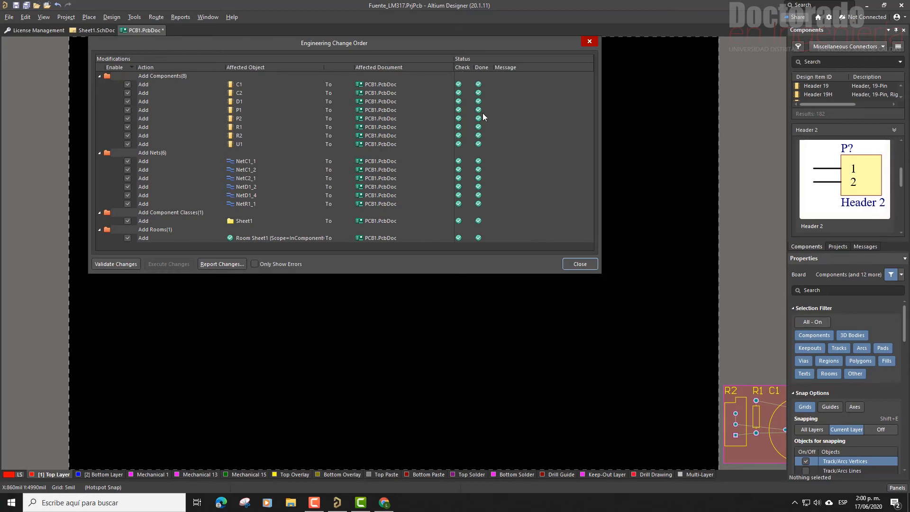
{"action": "left_click", "coordinate": [588, 42]}
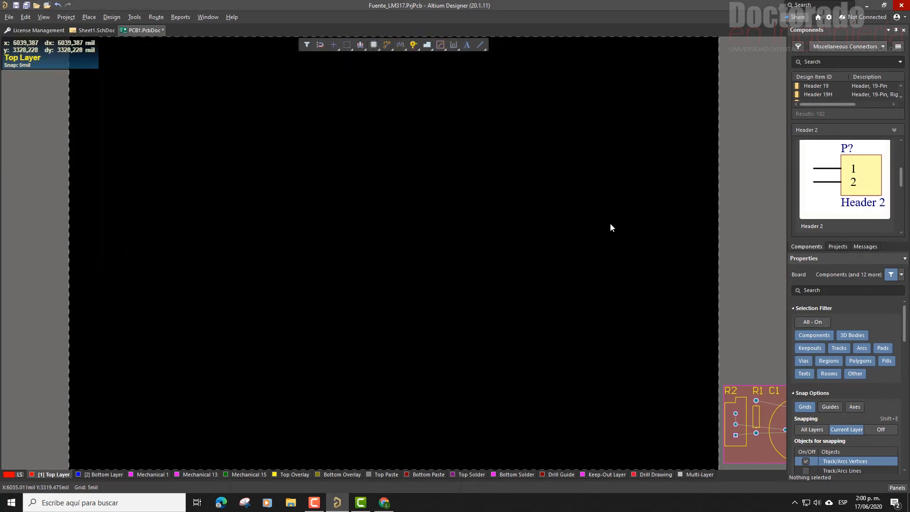
Move the Sheet1 room with all its components from beside the board onto the middle of the board area.
{"action": "scroll", "coordinate": [611, 223], "scroll_direction": "down", "scroll_amount": 3, "text": "ctrl"}
{"action": "scroll", "coordinate": [758, 334], "scroll_direction": "down", "scroll_amount": 5, "text": "ctrl"}
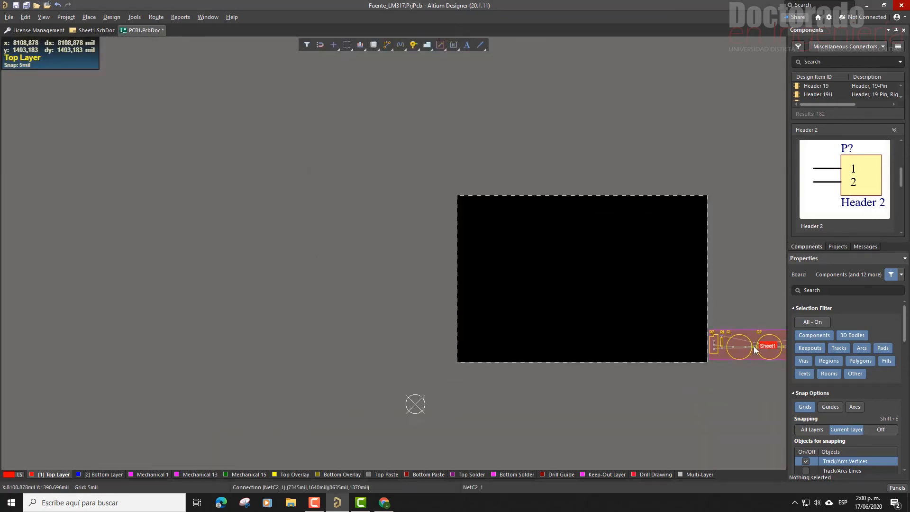
{"action": "scroll", "coordinate": [752, 354], "scroll_direction": "up", "scroll_amount": 4, "text": "ctrl"}
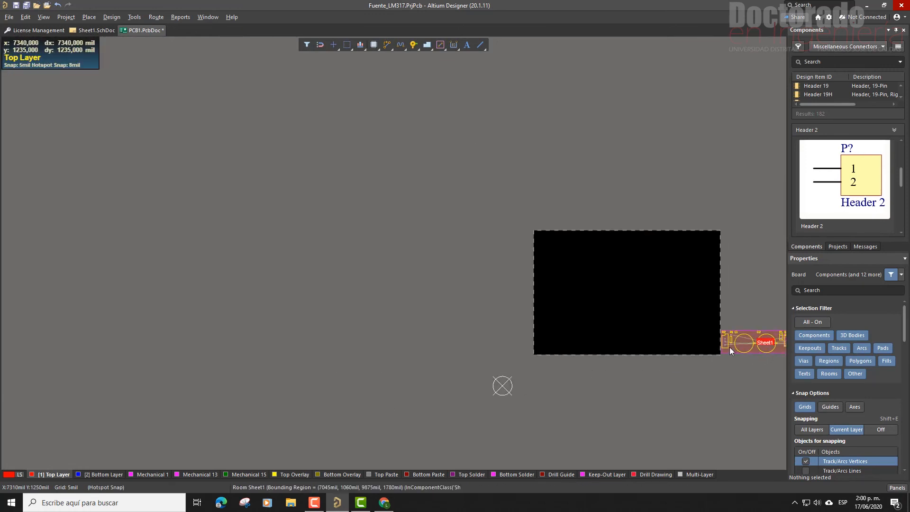
{"action": "scroll", "coordinate": [708, 335], "scroll_direction": "up", "scroll_amount": 1, "text": "ctrl"}
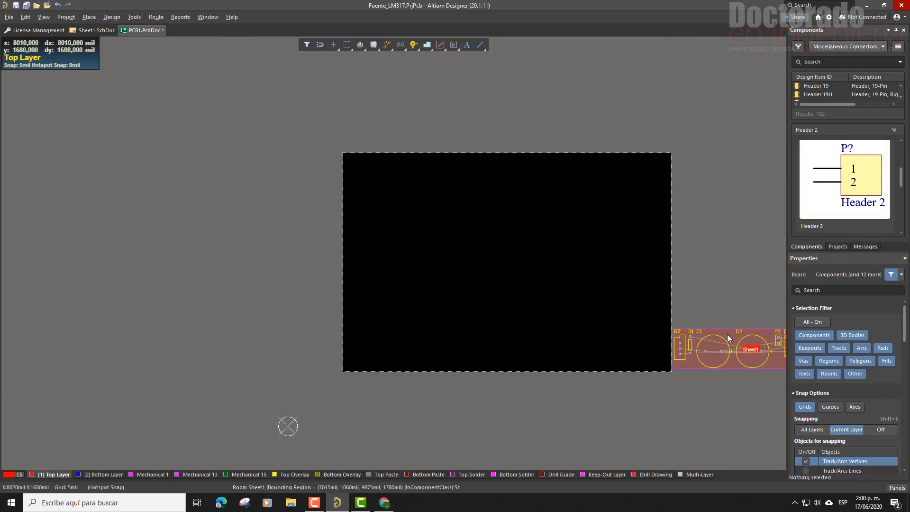
{"action": "left_click_drag", "start_coordinate": [727, 334], "coordinate": [480, 257]}
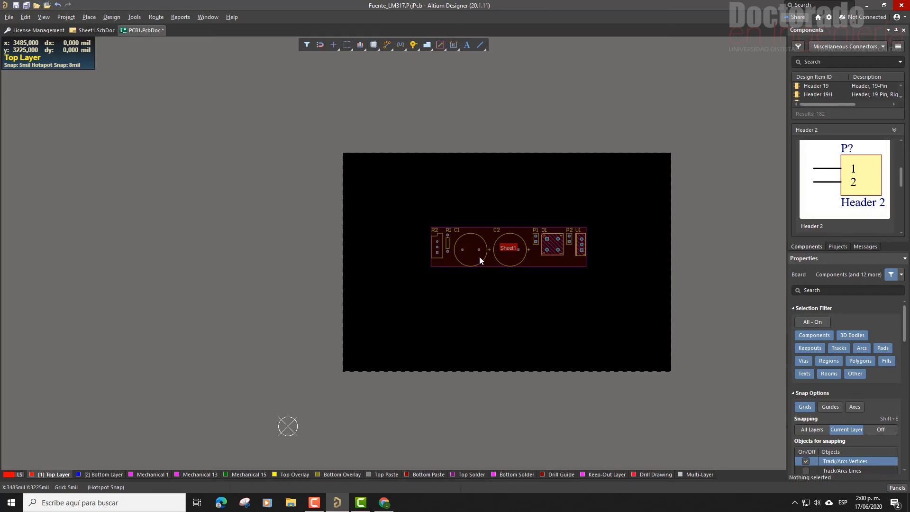
Delete the Sheet1 room around the components, keeping the footprints on the board.
{"action": "scroll", "coordinate": [479, 257], "scroll_direction": "up", "scroll_amount": 3, "text": "ctrl"}
{"action": "scroll", "coordinate": [491, 269], "scroll_direction": "down", "scroll_amount": 1, "text": "ctrl"}
{"action": "left_click", "coordinate": [492, 268]}
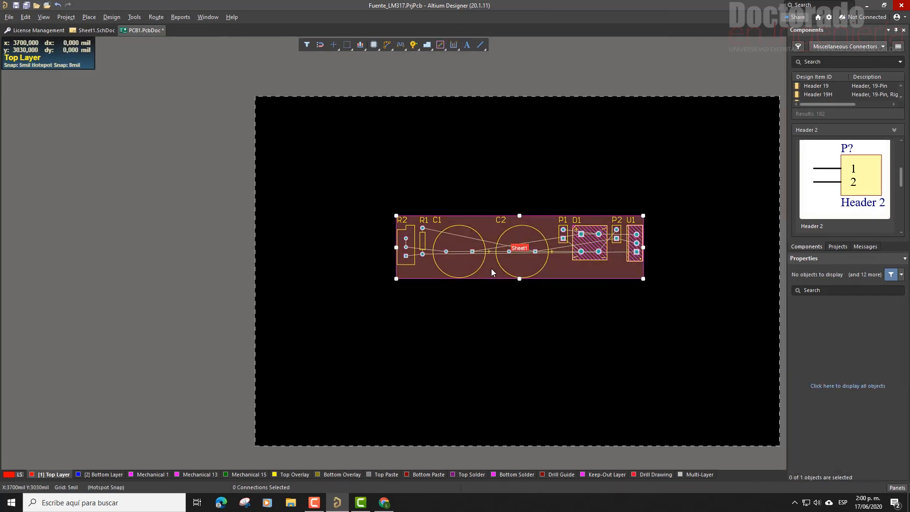
{"action": "left_click", "coordinate": [582, 296]}
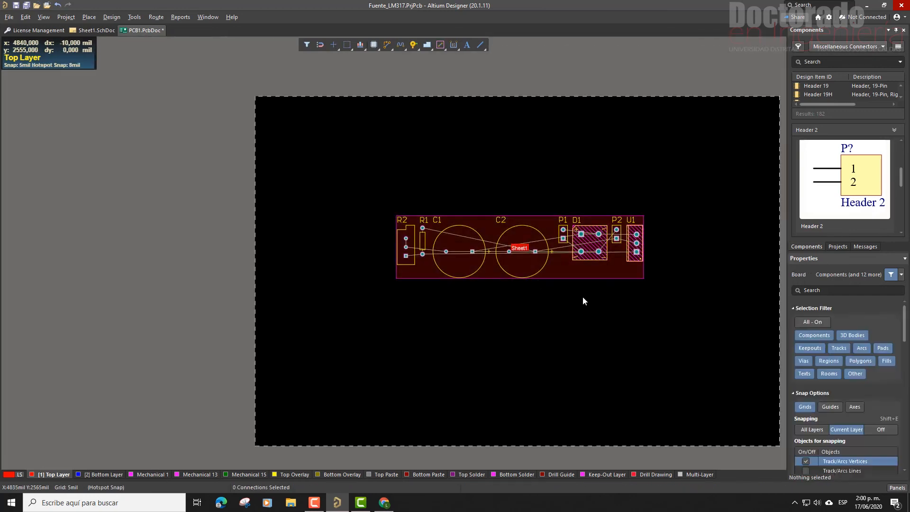
{"action": "left_click", "coordinate": [571, 274]}
{"action": "key", "text": "Delete"}
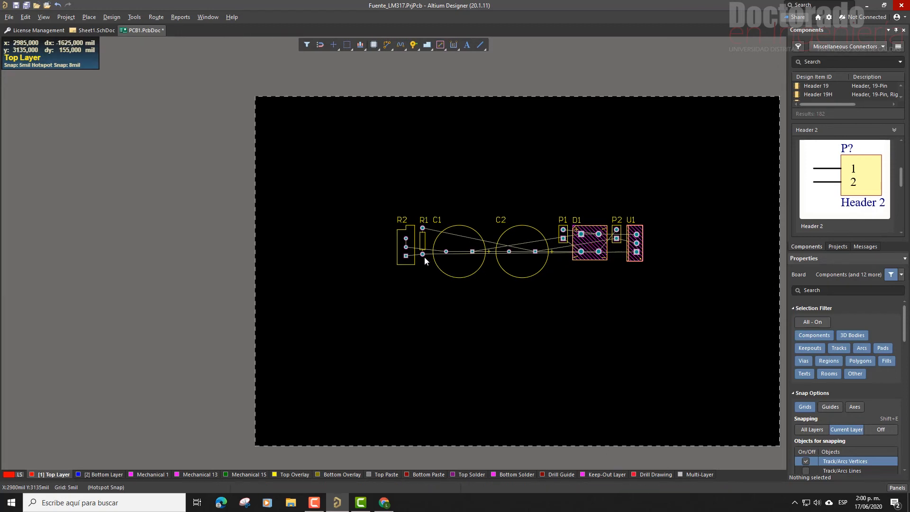
Arrange and rotate the footprints with P1, D1, C1, C2 and P2 in a row, U1 and R1 above, and R2 below.
{"action": "left_click_drag", "start_coordinate": [407, 255], "coordinate": [538, 171]}
{"action": "key", "text": "space"}
{"action": "left_click_drag", "start_coordinate": [519, 258], "coordinate": [292, 245]}
{"action": "left_click_drag", "start_coordinate": [591, 253], "coordinate": [329, 251]}
{"action": "left_click_drag", "start_coordinate": [464, 253], "coordinate": [535, 275]}
{"action": "left_click_drag", "start_coordinate": [497, 217], "coordinate": [475, 227]}
{"action": "key", "text": "space"}
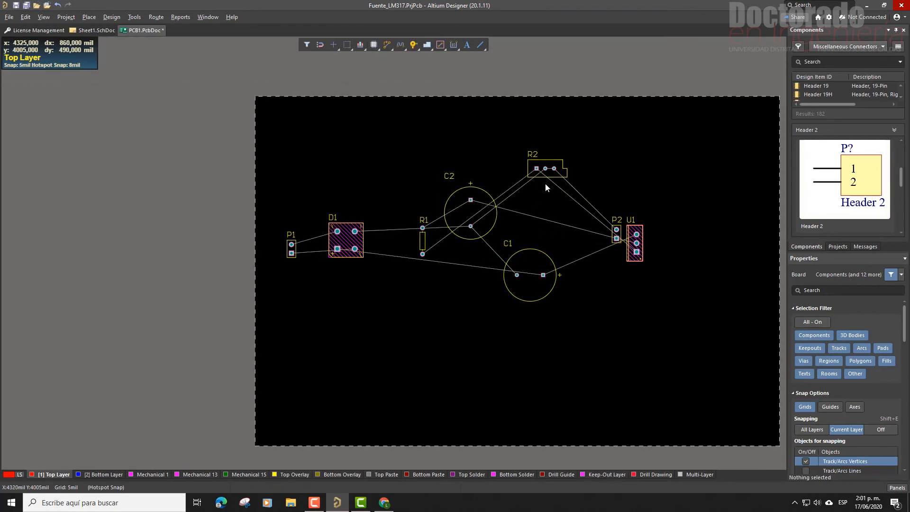
{"action": "left_click_drag", "start_coordinate": [644, 245], "coordinate": [686, 239]}
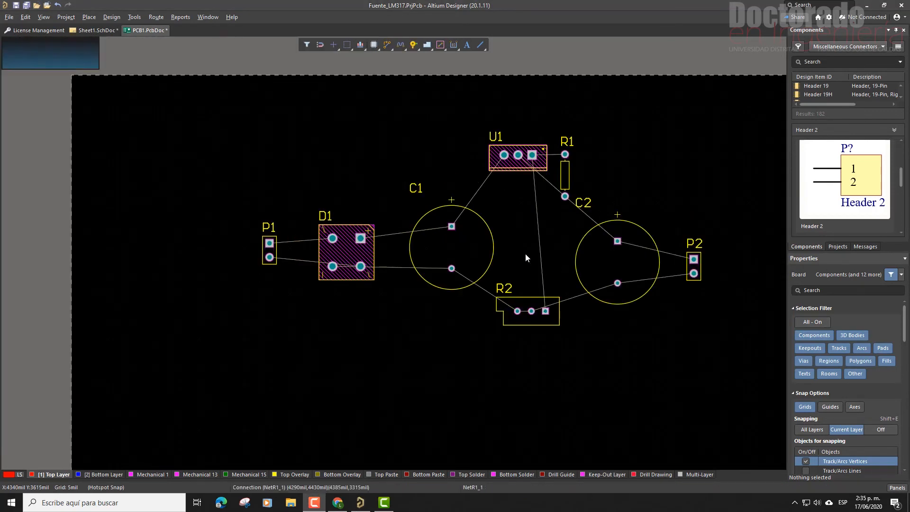
Open the PCB design rules and show the constraints of the routing Width rule.
{"action": "left_click", "coordinate": [155, 17]}
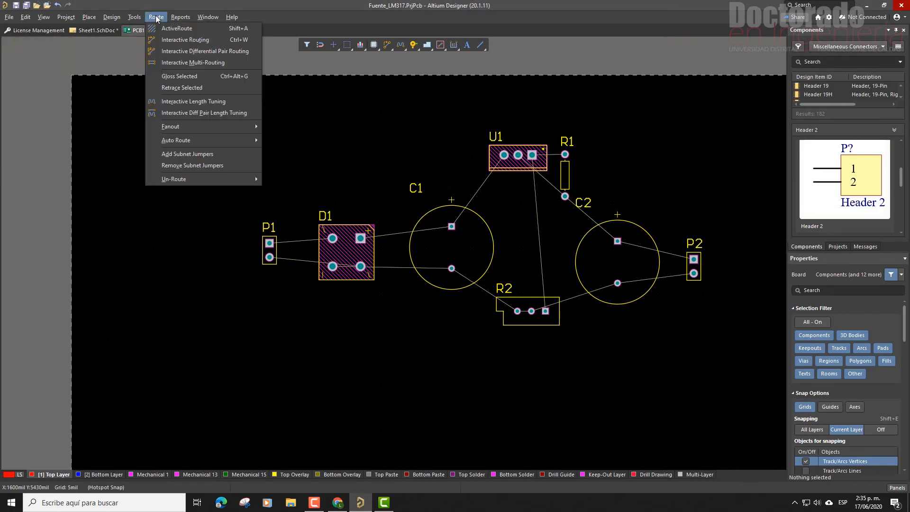
{"action": "left_click", "coordinate": [134, 17]}
{"action": "left_click", "coordinate": [112, 17]}
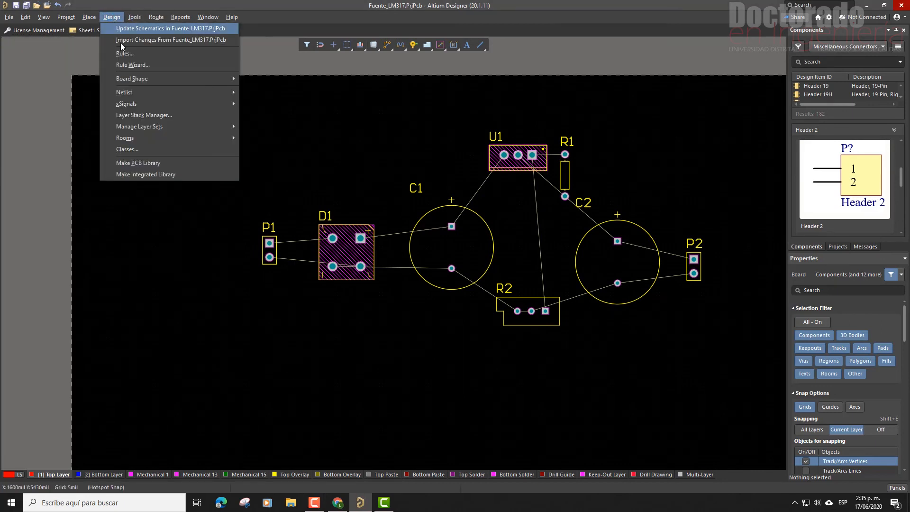
{"action": "left_click", "coordinate": [125, 53]}
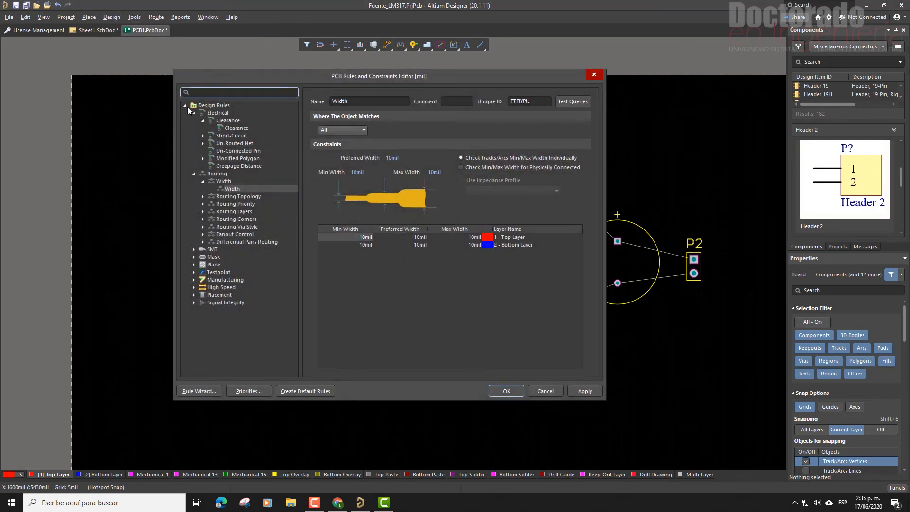
{"action": "left_click", "coordinate": [194, 113]}
{"action": "left_click", "coordinate": [194, 121]}
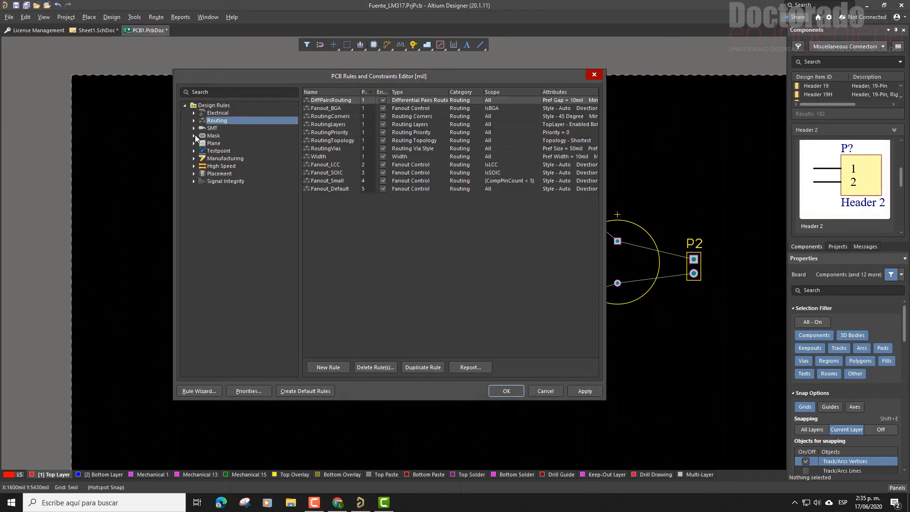
{"action": "left_click", "coordinate": [196, 113]}
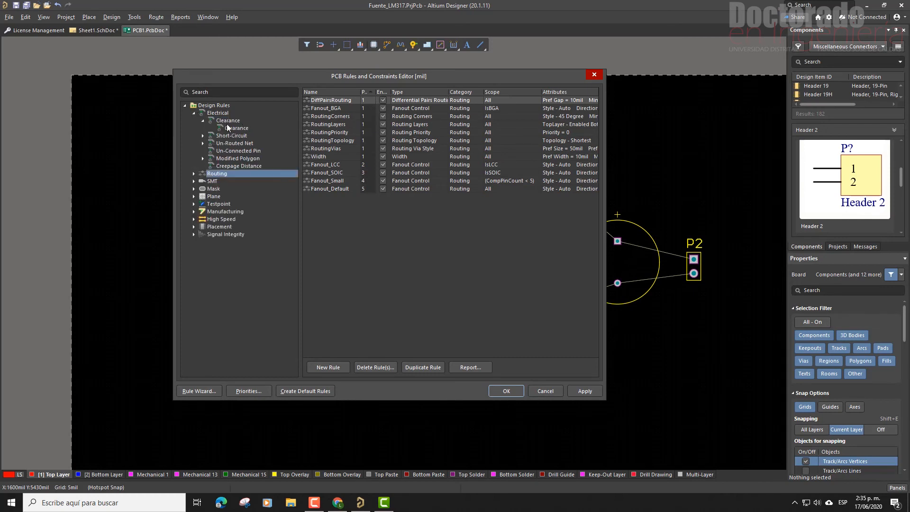
{"action": "left_click", "coordinate": [193, 174]}
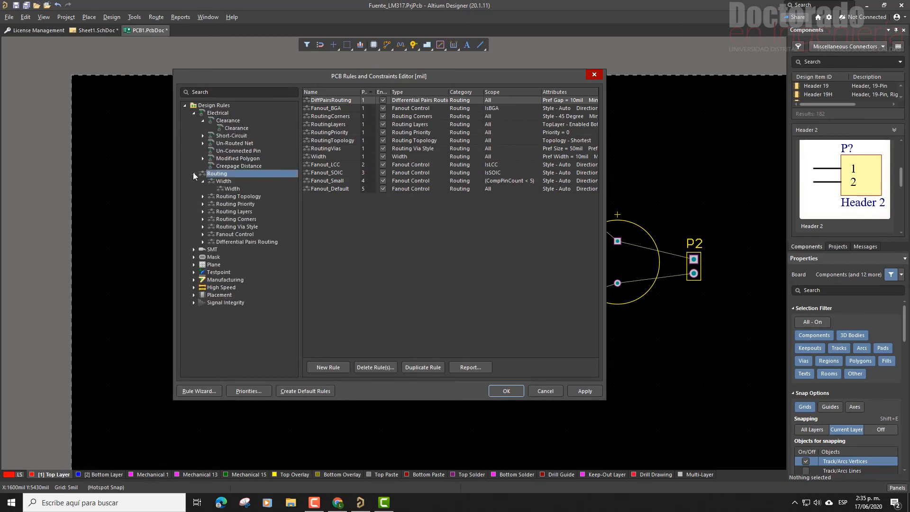
{"action": "left_click", "coordinate": [229, 189]}
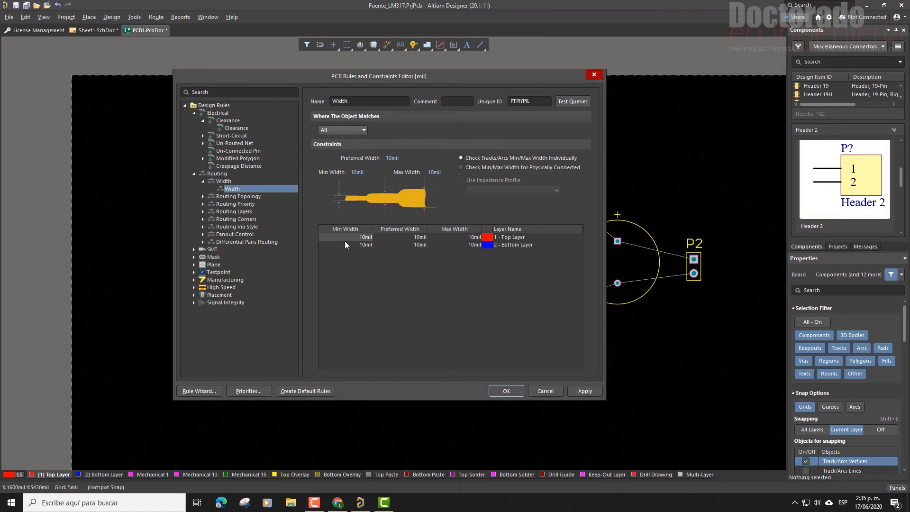
Set the Width rule's preferred width to 50 mil for both the Bottom Layer and the Top Layer.
{"action": "left_click", "coordinate": [393, 246]}
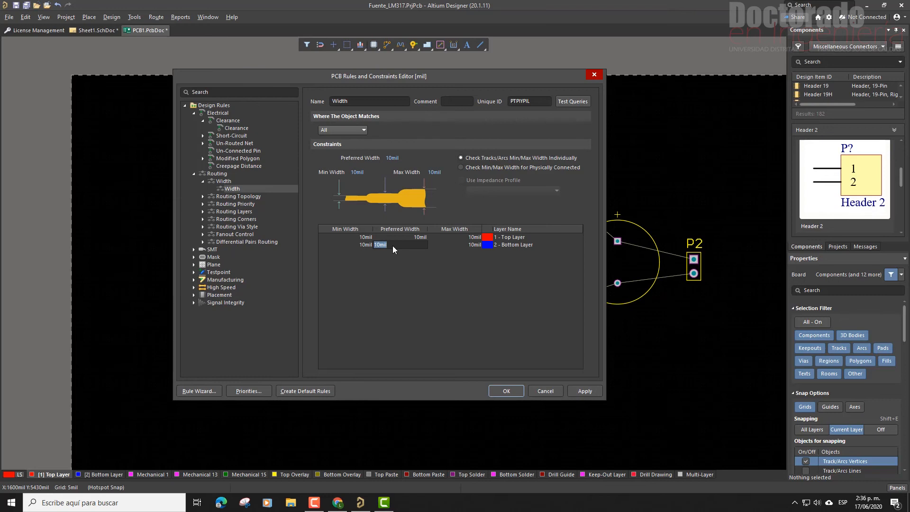
{"action": "type", "text": "50"}
{"action": "left_click", "coordinate": [402, 236]}
{"action": "type", "text": "5"}
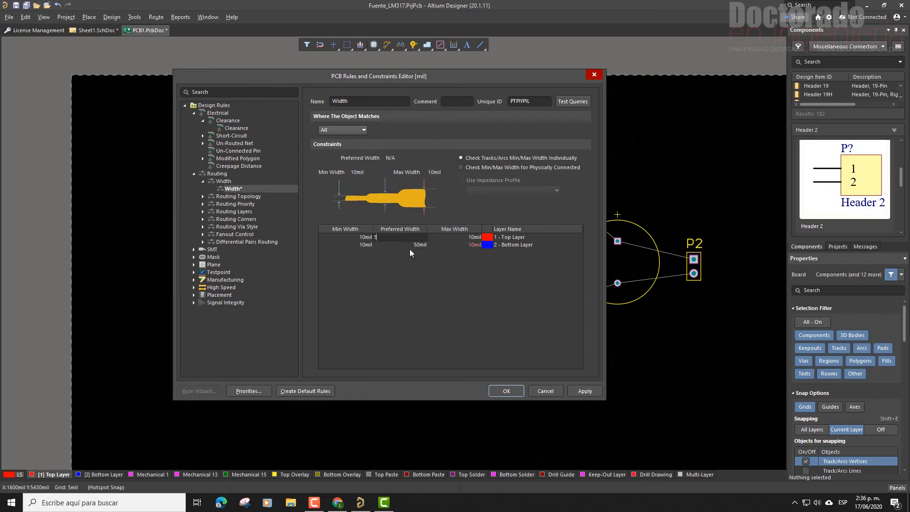
{"action": "type", "text": "0"}
Set the Width rule's maximum width to 70 mil for the Top and Bottom Layers, and apply the rules.
{"action": "left_click", "coordinate": [450, 237]}
{"action": "type", "text": "7"}
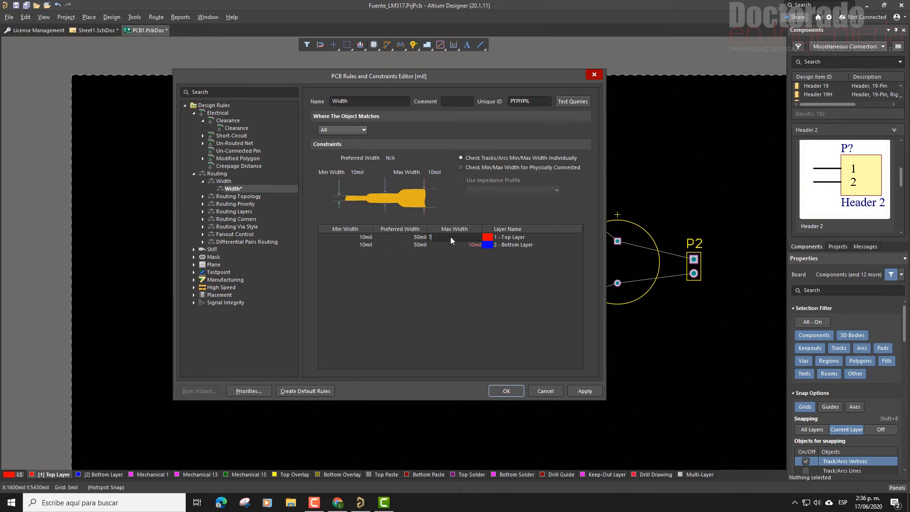
{"action": "type", "text": "0"}
{"action": "left_click", "coordinate": [455, 246]}
{"action": "type", "text": "70"}
{"action": "key", "text": "Return"}
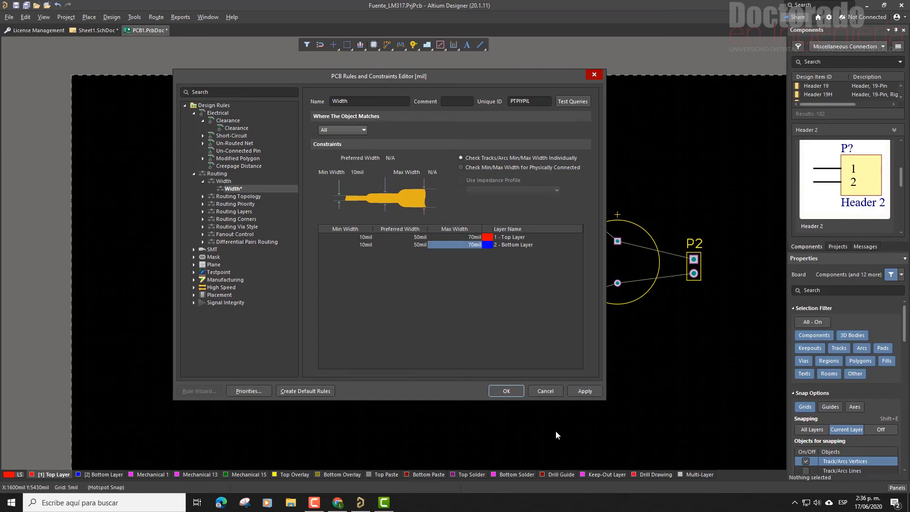
{"action": "left_click", "coordinate": [578, 392]}
{"action": "left_click", "coordinate": [511, 392]}
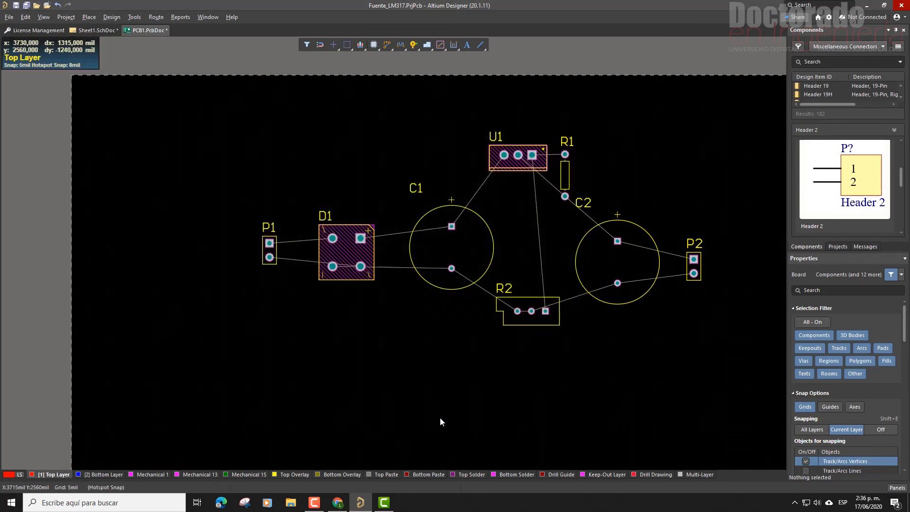
Route a 50 mil track on the Bottom Layer from P1's pin 1 to D1's pin 2, with the length gauge shown.
{"action": "left_click", "coordinate": [107, 474]}
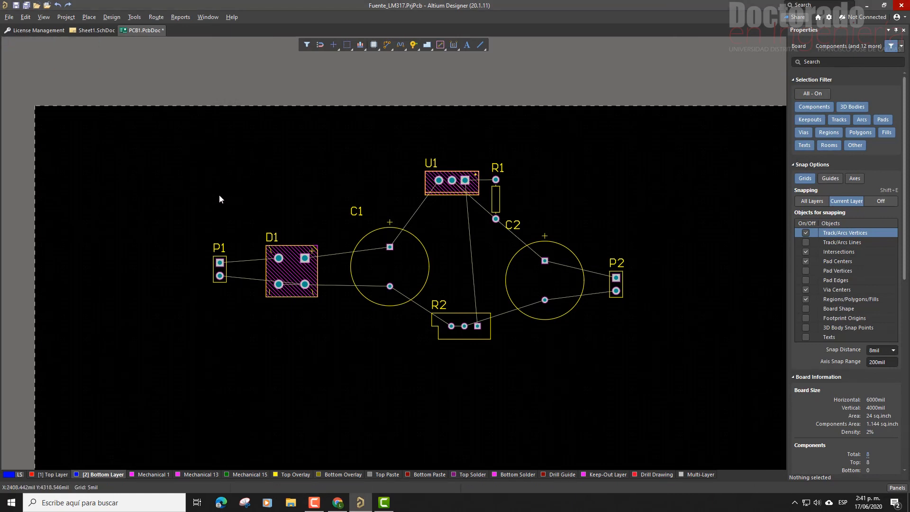
{"action": "key", "text": "ctrl+w"}
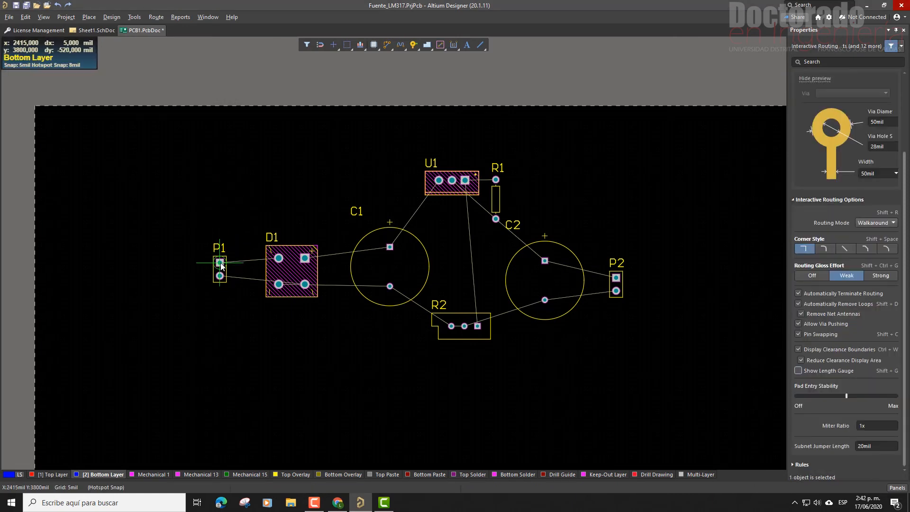
{"action": "left_click", "coordinate": [220, 264]}
{"action": "key", "text": "shift+g"}
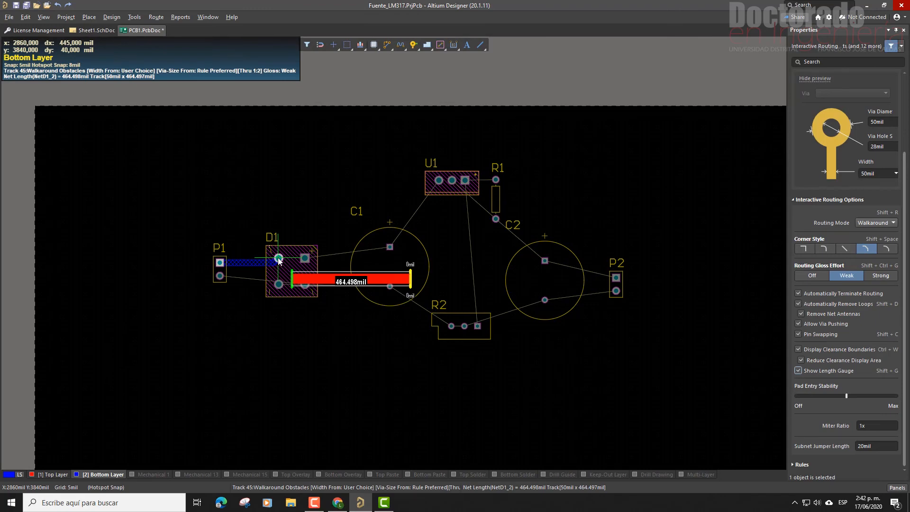
{"action": "left_click", "coordinate": [279, 261]}
{"action": "key", "text": "shift+g"}
Route a 50 mil Bottom Layer track from P1's pin 2 around the underside of D1 to D1's pin 4.
{"action": "left_click", "coordinate": [221, 277]}
{"action": "key", "text": "shift+g"}
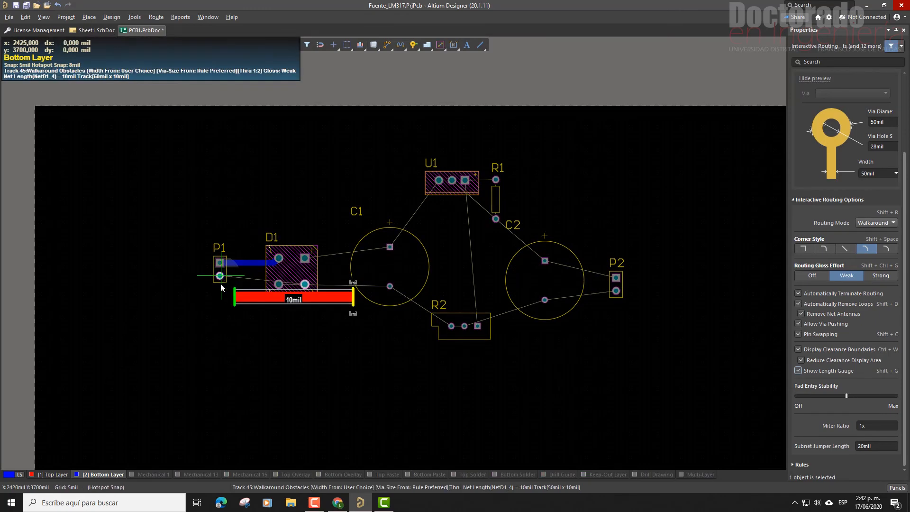
{"action": "scroll", "coordinate": [264, 291], "scroll_direction": "up", "scroll_amount": 3, "text": "ctrl"}
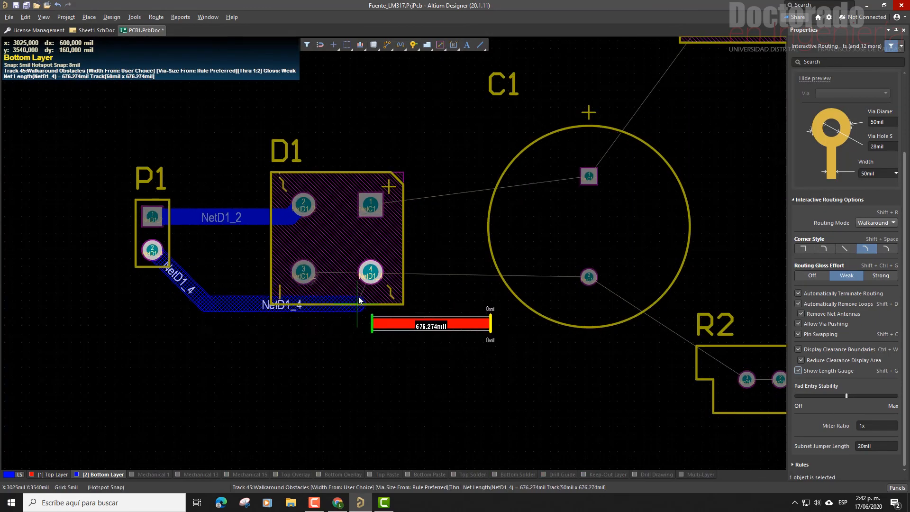
{"action": "scroll", "coordinate": [342, 329], "scroll_direction": "up", "scroll_amount": 2, "text": "ctrl"}
{"action": "scroll", "coordinate": [342, 326], "scroll_direction": "up", "scroll_amount": 2, "text": "ctrl"}
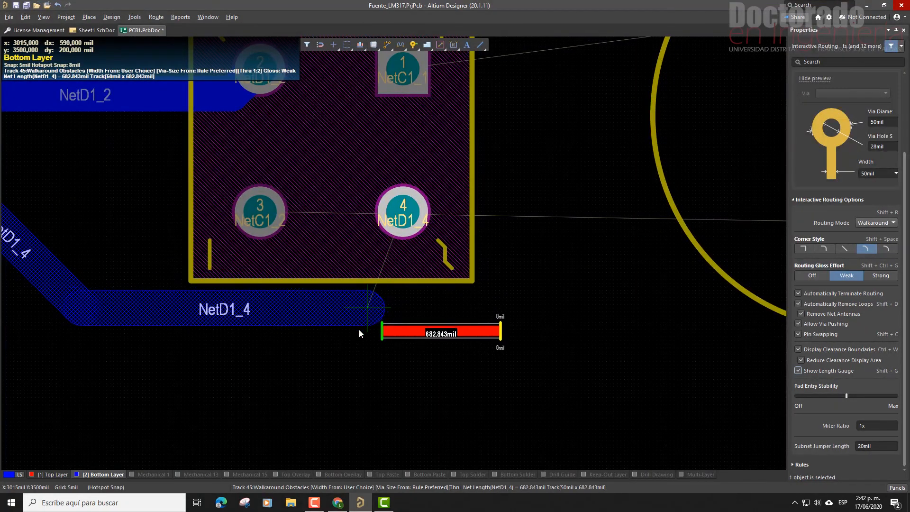
{"action": "left_click", "coordinate": [338, 355]}
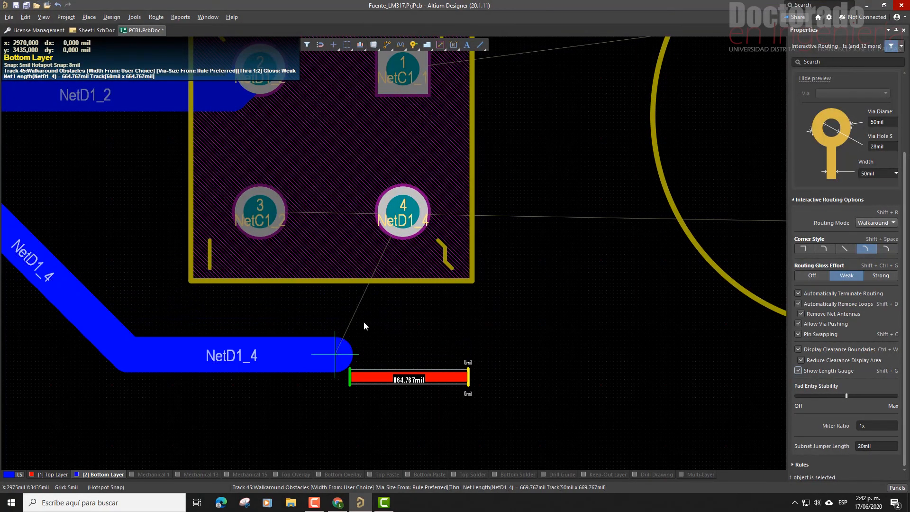
{"action": "left_click", "coordinate": [404, 216]}
{"action": "scroll", "coordinate": [393, 233], "scroll_direction": "down", "scroll_amount": 2}
{"action": "scroll", "coordinate": [327, 162], "scroll_direction": "down", "scroll_amount": 2, "text": "ctrl"}
{"action": "scroll", "coordinate": [328, 162], "scroll_direction": "down", "scroll_amount": 3, "text": "ctrl"}
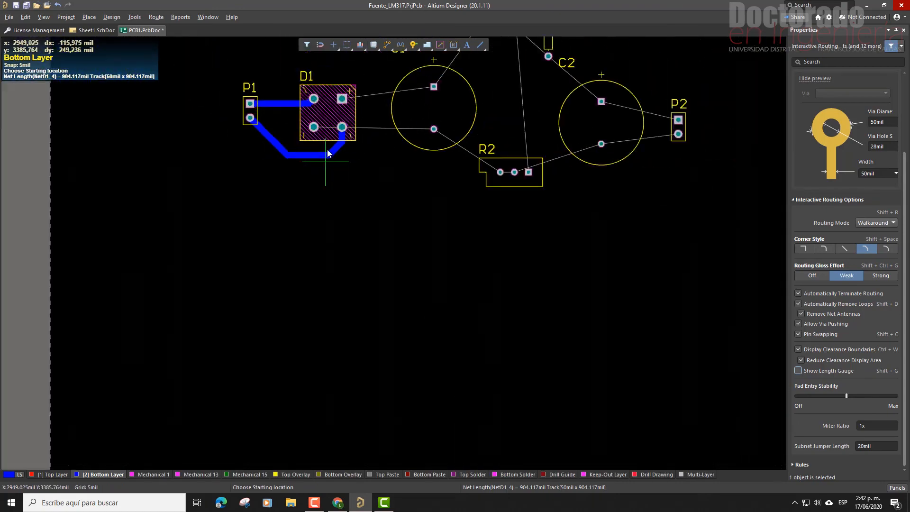
Route a 50 mil Bottom Layer track from D1's pin 1 to C1's positive pad and on to U1's pin 3.
{"action": "scroll", "coordinate": [328, 99], "scroll_direction": "up", "scroll_amount": 3}
{"action": "scroll", "coordinate": [340, 266], "scroll_direction": "up", "scroll_amount": 2, "text": "ctrl"}
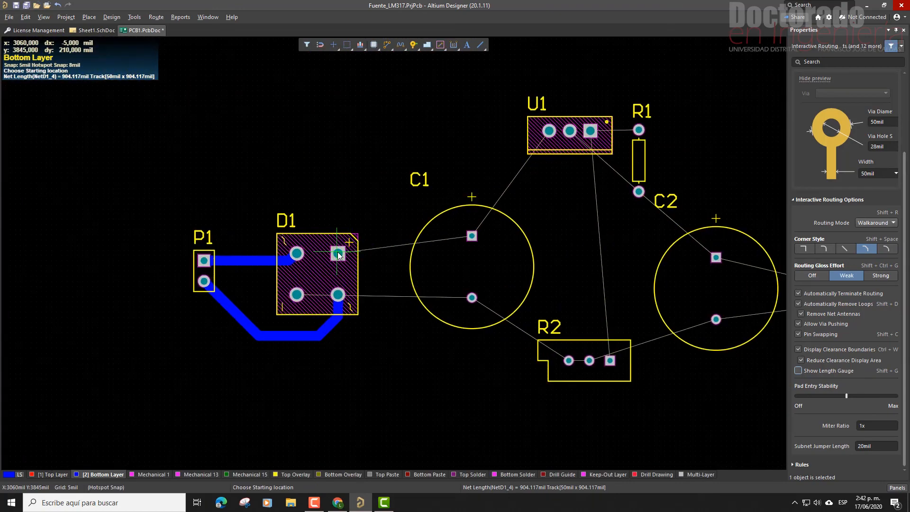
{"action": "left_click", "coordinate": [338, 253]}
{"action": "left_click", "coordinate": [472, 237]}
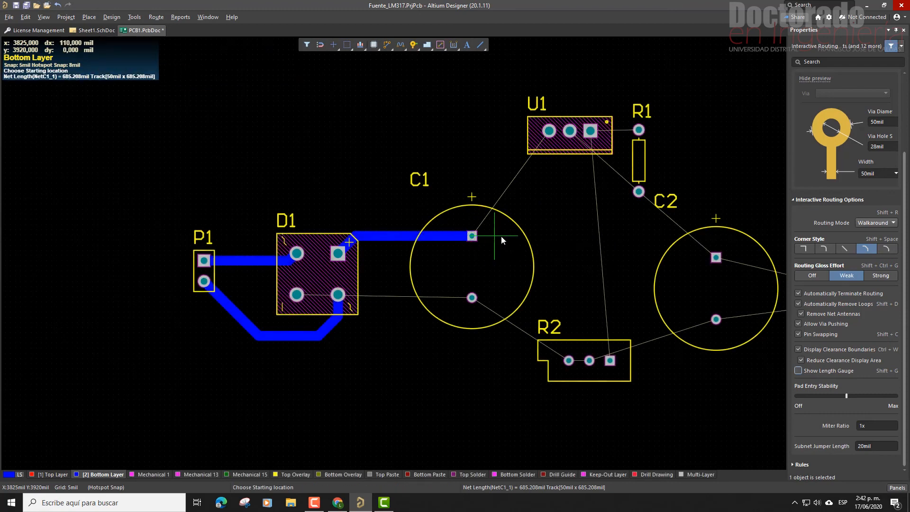
{"action": "left_click", "coordinate": [499, 133]}
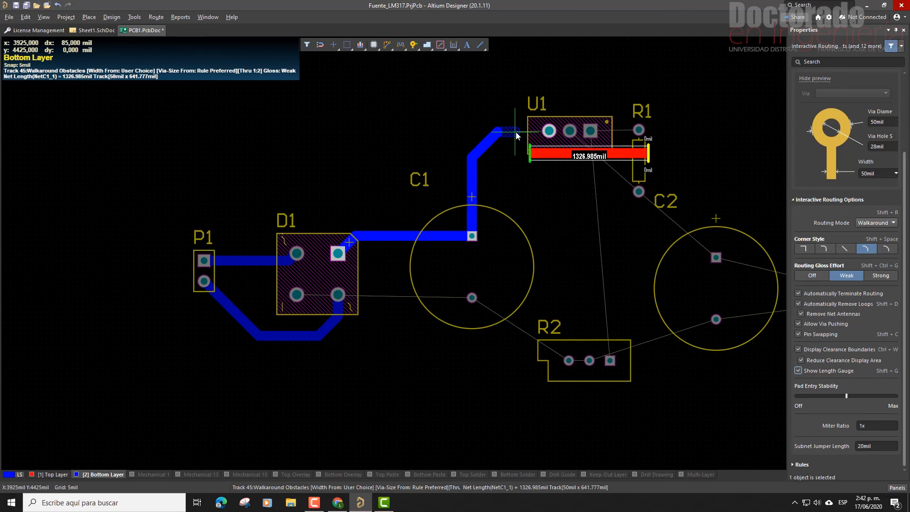
{"action": "left_click", "coordinate": [516, 131]}
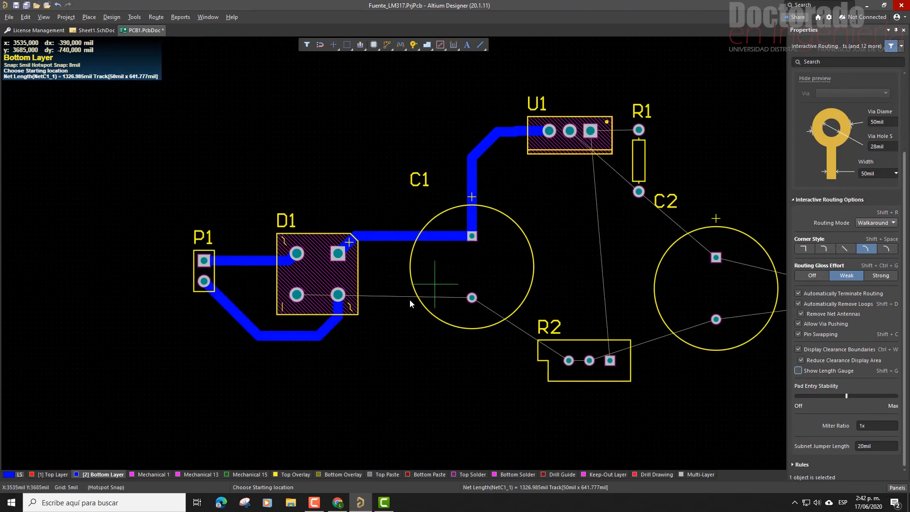
Route a 50 mil Bottom Layer track from D1's pin 3 through C1's negative pad to R2's two round pads.
{"action": "left_click", "coordinate": [298, 294]}
{"action": "key", "text": "shift+g"}
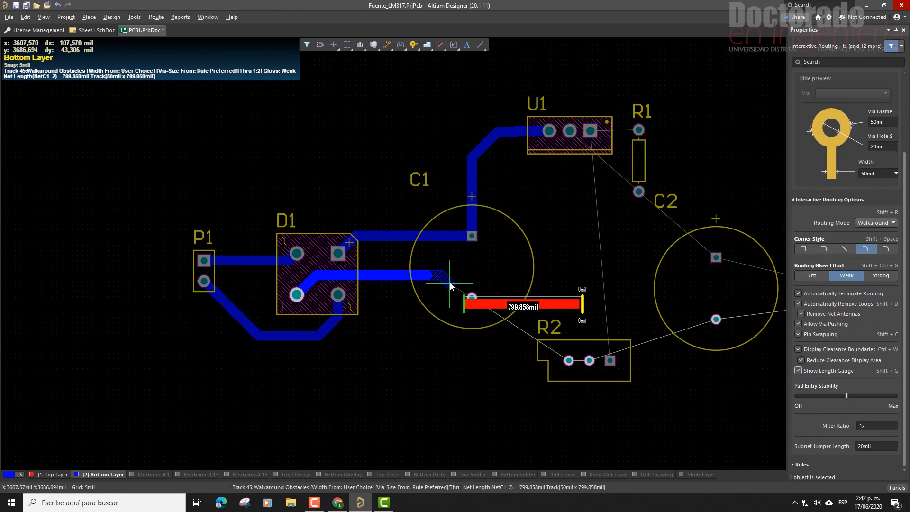
{"action": "left_click", "coordinate": [472, 298]}
{"action": "left_click", "coordinate": [473, 298]}
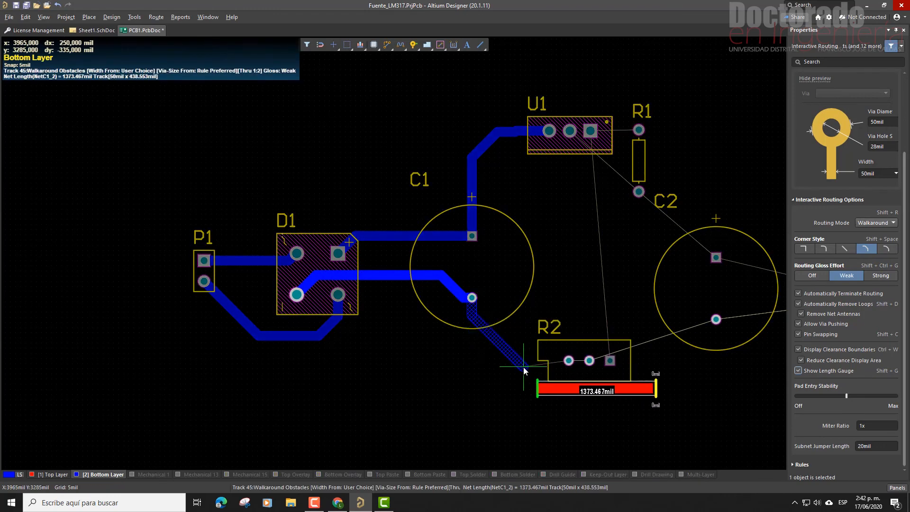
{"action": "left_click", "coordinate": [523, 366]}
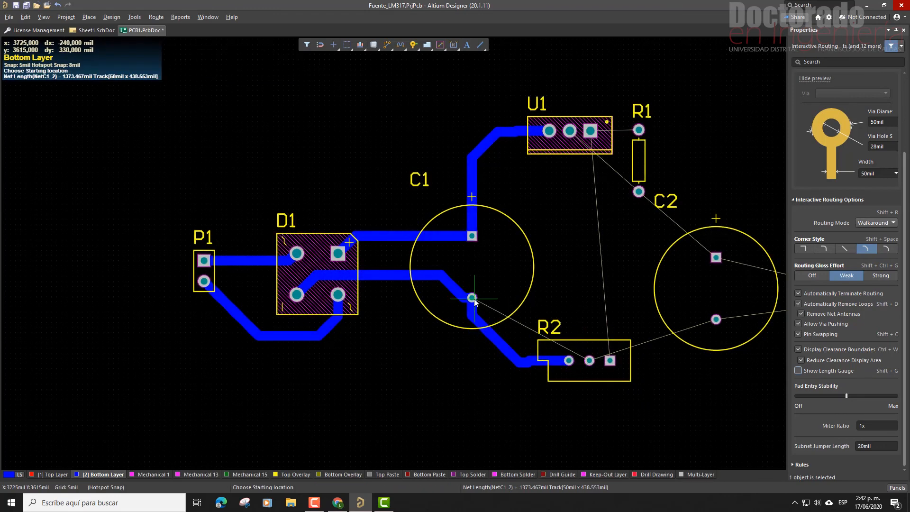
{"action": "left_click", "coordinate": [590, 361]}
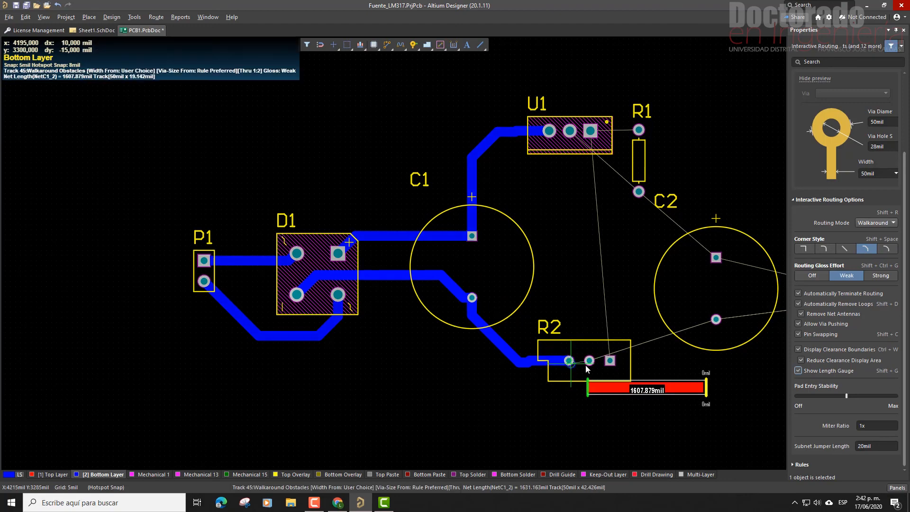
{"action": "left_click", "coordinate": [588, 365]}
Route a 50 mil Bottom Layer track from R2's square pad up to U1's pin 1.
{"action": "scroll", "coordinate": [606, 379], "scroll_direction": "up", "scroll_amount": 3}
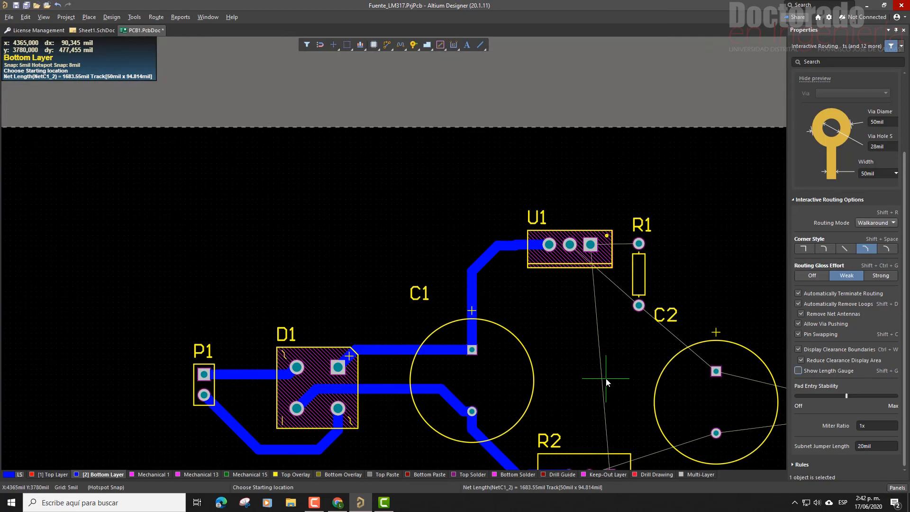
{"action": "scroll", "coordinate": [606, 378], "scroll_direction": "down", "scroll_amount": 3}
{"action": "scroll", "coordinate": [642, 366], "scroll_direction": "up", "scroll_amount": 3}
{"action": "scroll", "coordinate": [635, 352], "scroll_direction": "down", "scroll_amount": 3}
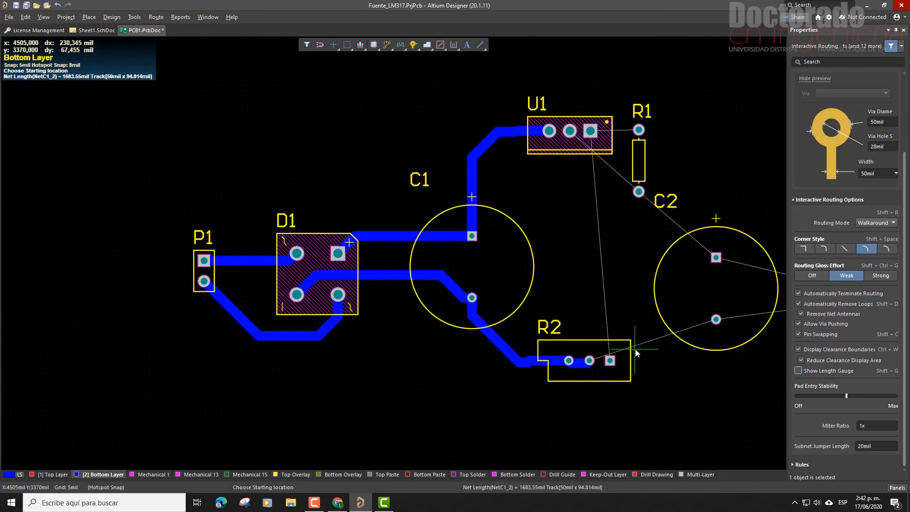
{"action": "scroll", "coordinate": [636, 349], "scroll_direction": "up", "scroll_amount": 2, "text": "ctrl"}
{"action": "scroll", "coordinate": [635, 349], "scroll_direction": "down", "scroll_amount": 2, "text": "ctrl"}
{"action": "left_click", "coordinate": [610, 362]}
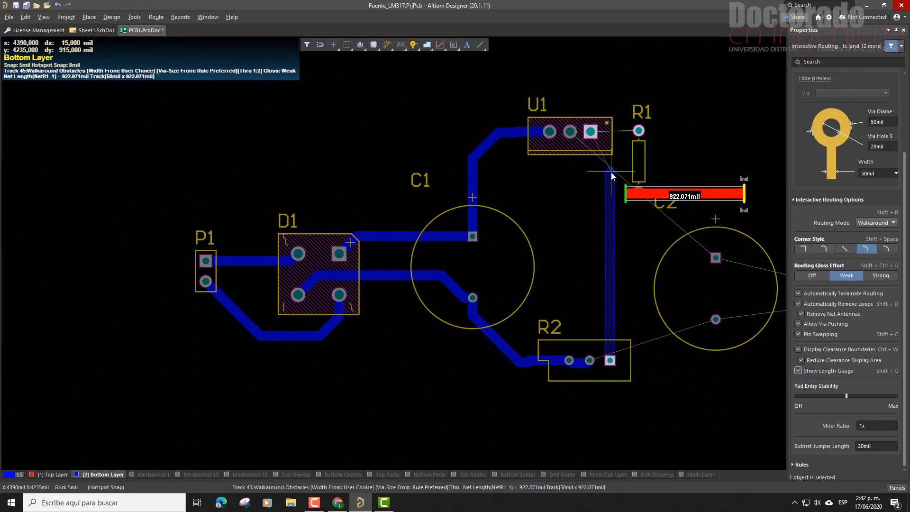
{"action": "left_click", "coordinate": [590, 134]}
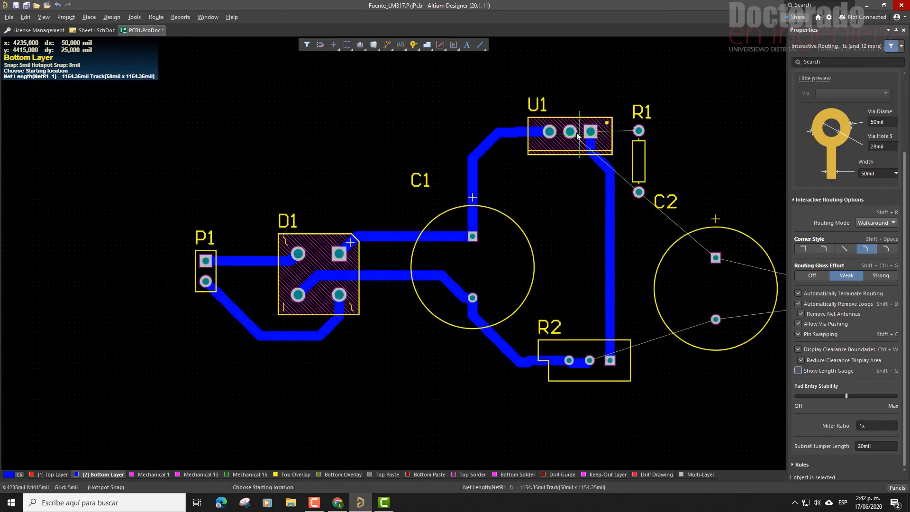
Route U1's pin 2 around the outside of R1 to R1's pin 2, and connect R1's pin 1 to U1's pin 1.
{"action": "left_click", "coordinate": [571, 134]}
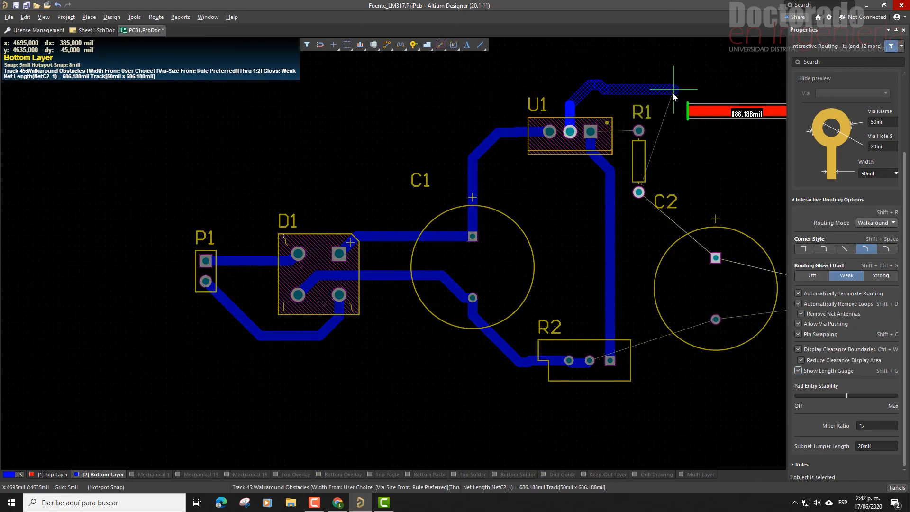
{"action": "left_click", "coordinate": [672, 100]}
{"action": "left_click", "coordinate": [684, 183]}
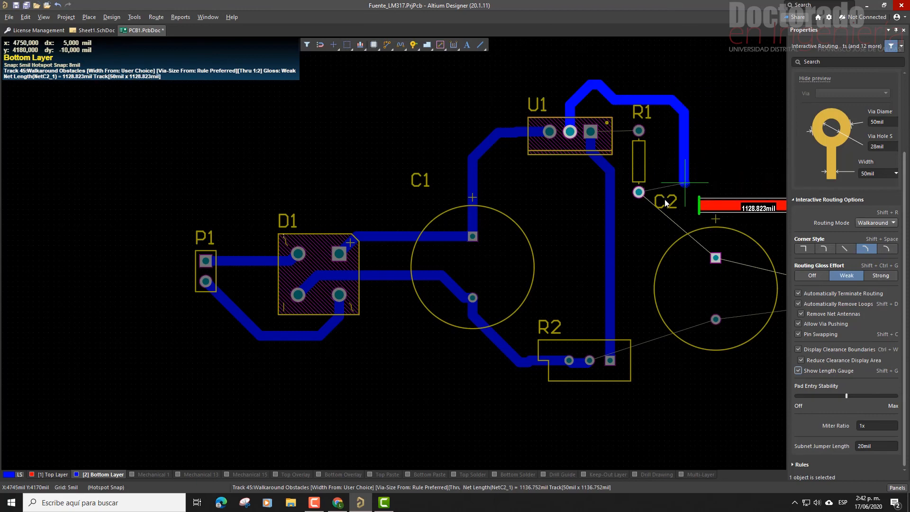
{"action": "left_click", "coordinate": [639, 131]}
{"action": "left_click", "coordinate": [591, 132]}
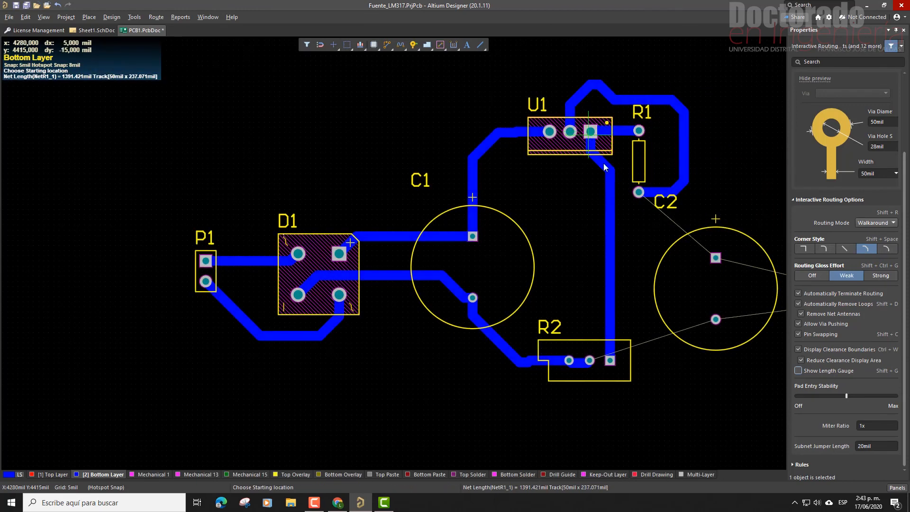
Route a 50 mil Bottom Layer track from R1's pin 2 to C2's positive pad.
{"action": "left_click", "coordinate": [639, 192]}
{"action": "key", "text": "shift+g"}
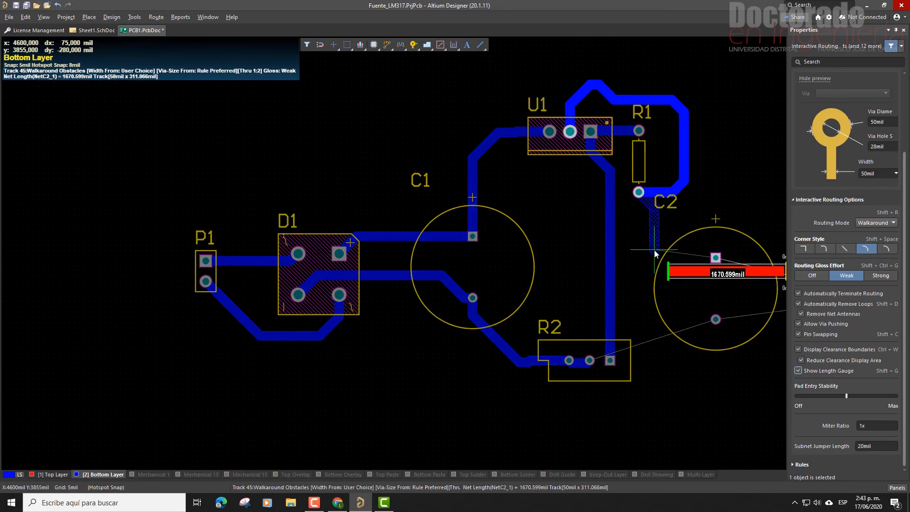
{"action": "left_click", "coordinate": [716, 258]}
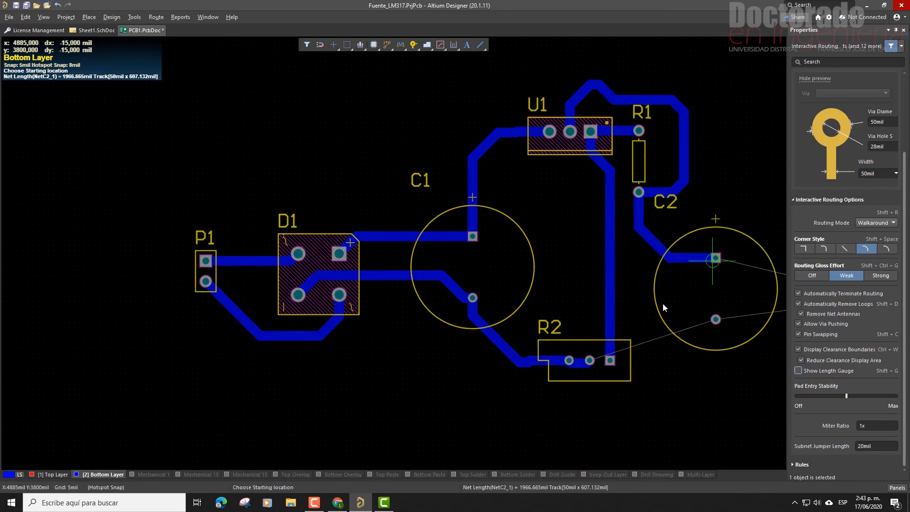
Route a 50 mil Bottom Layer track from R2's middle pad beneath R2 to C2's negative pad.
{"action": "left_click", "coordinate": [590, 360]}
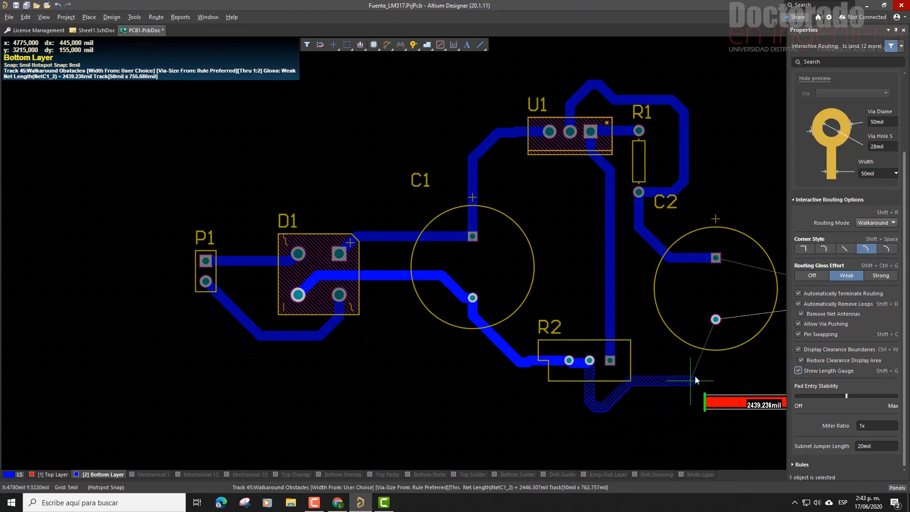
{"action": "left_click", "coordinate": [721, 355]}
{"action": "scroll", "coordinate": [664, 315], "scroll_direction": "down", "scroll_amount": 2}
{"action": "scroll", "coordinate": [663, 313], "scroll_direction": "up", "scroll_amount": 3}
{"action": "scroll", "coordinate": [662, 312], "scroll_direction": "down", "scroll_amount": 2}
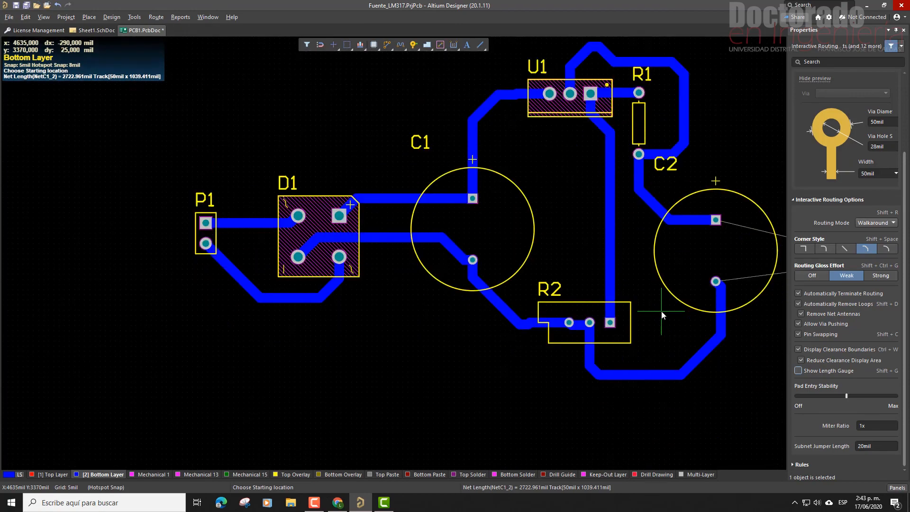
Route C2's negative pad to P2's round pad and C2's positive pad to P2's square pad, then end routing.
{"action": "scroll", "coordinate": [662, 312], "scroll_direction": "up", "scroll_amount": 2}
{"action": "scroll", "coordinate": [661, 311], "scroll_direction": "down", "scroll_amount": 1, "text": "ctrl"}
{"action": "scroll", "coordinate": [661, 311], "scroll_direction": "up", "scroll_amount": 1, "text": "ctrl"}
{"action": "scroll", "coordinate": [661, 312], "scroll_direction": "down", "scroll_amount": 1}
{"action": "scroll", "coordinate": [661, 312], "scroll_direction": "up", "scroll_amount": 2, "text": "shift"}
{"action": "scroll", "coordinate": [662, 312], "scroll_direction": "down", "scroll_amount": 6, "text": "shift"}
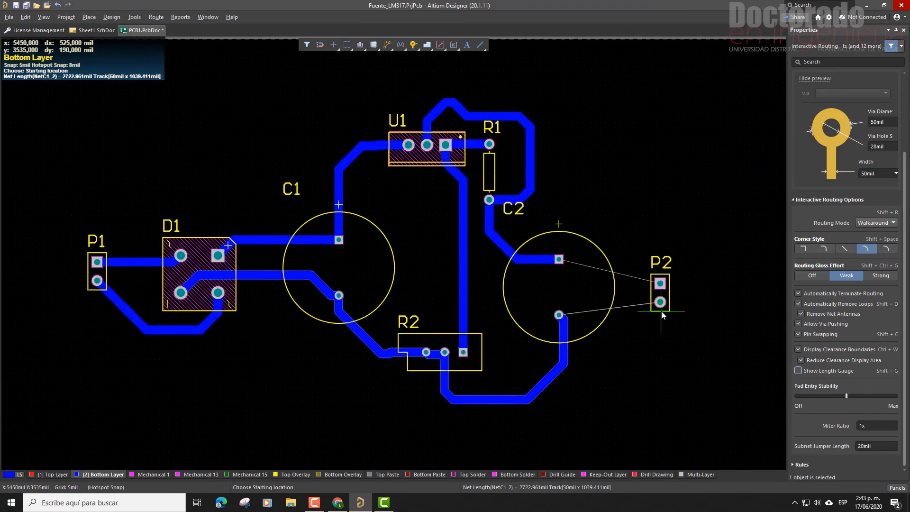
{"action": "left_click", "coordinate": [559, 315]}
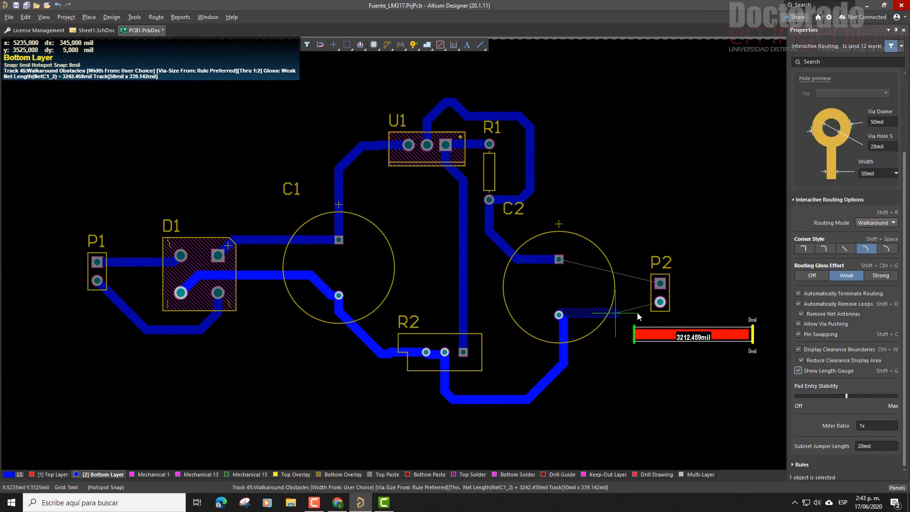
{"action": "left_click", "coordinate": [660, 303]}
{"action": "left_click", "coordinate": [560, 259]}
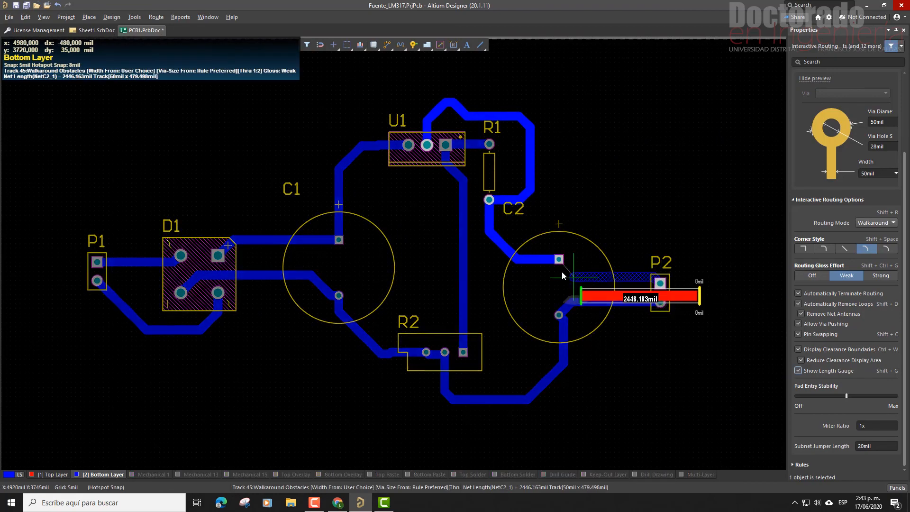
{"action": "left_click", "coordinate": [559, 258], "text": "ctrl"}
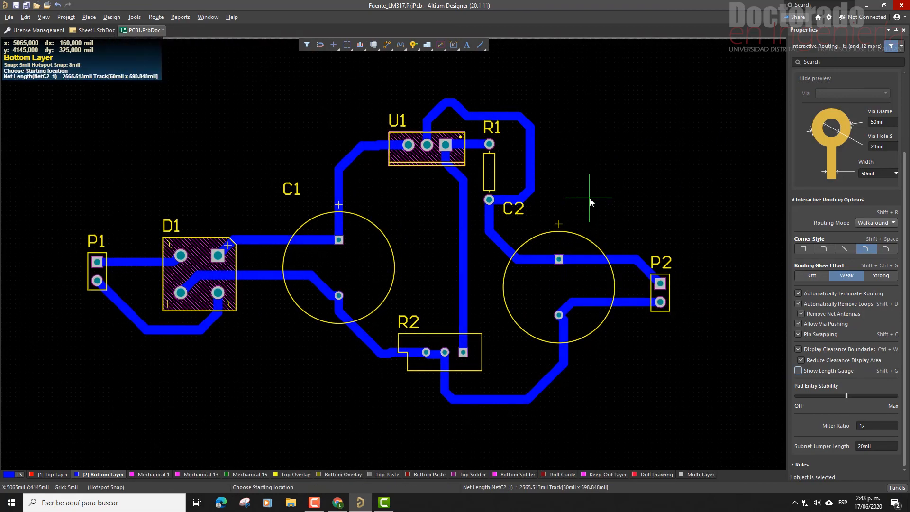
{"action": "right_click", "coordinate": [247, 256]}
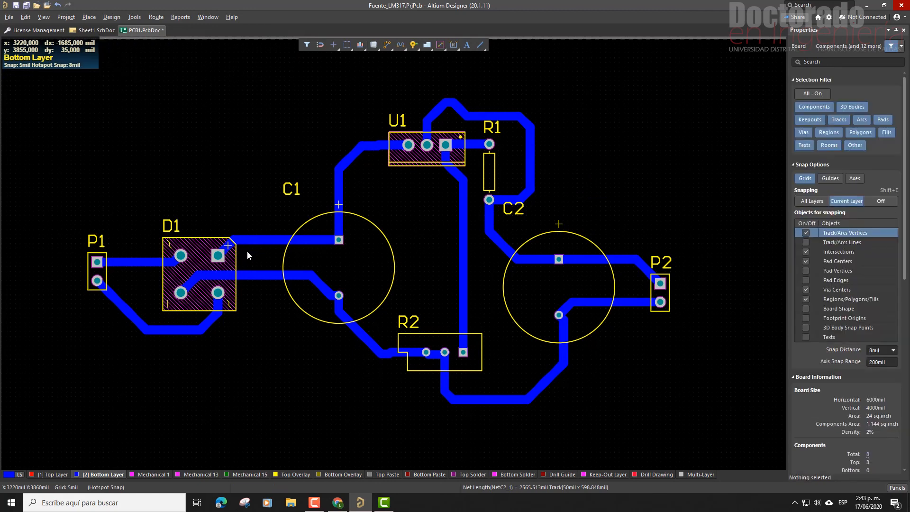
Select all connected NetC2_1 tracks from U1 to P2 and gloss them into a shorter route.
{"action": "left_click", "coordinate": [530, 187]}
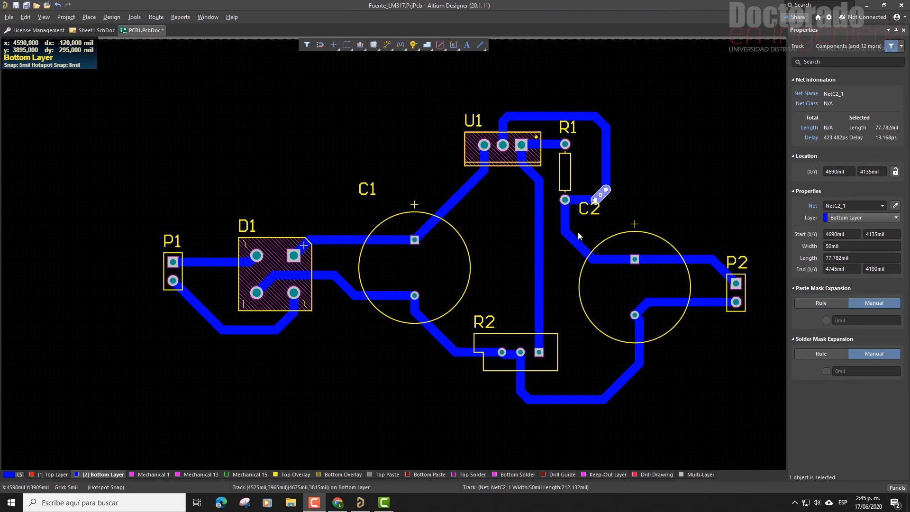
{"action": "left_click", "coordinate": [662, 178]}
{"action": "left_click", "coordinate": [605, 173]}
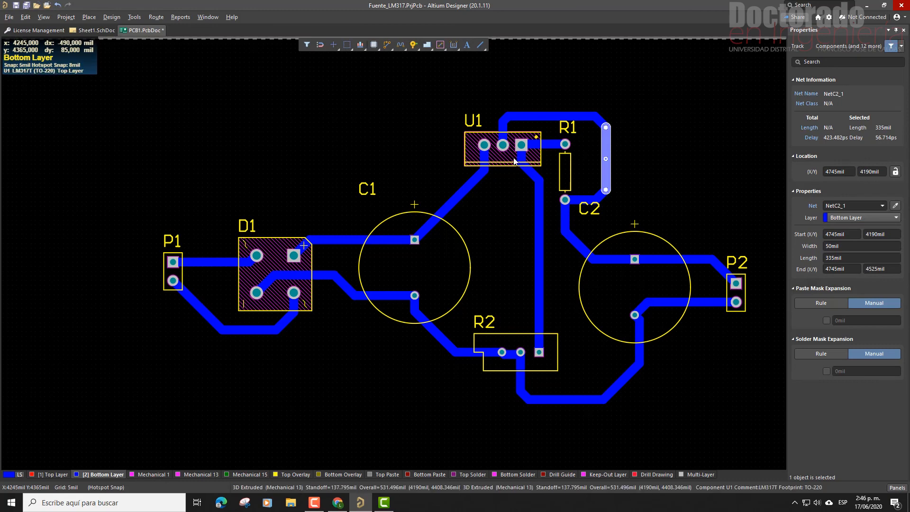
{"action": "key", "text": "Tab"}
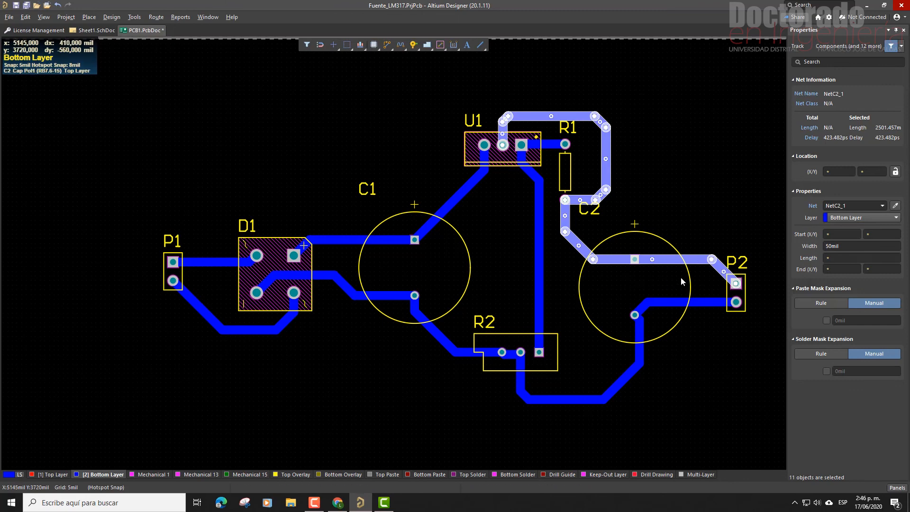
{"action": "left_click", "coordinate": [624, 270]}
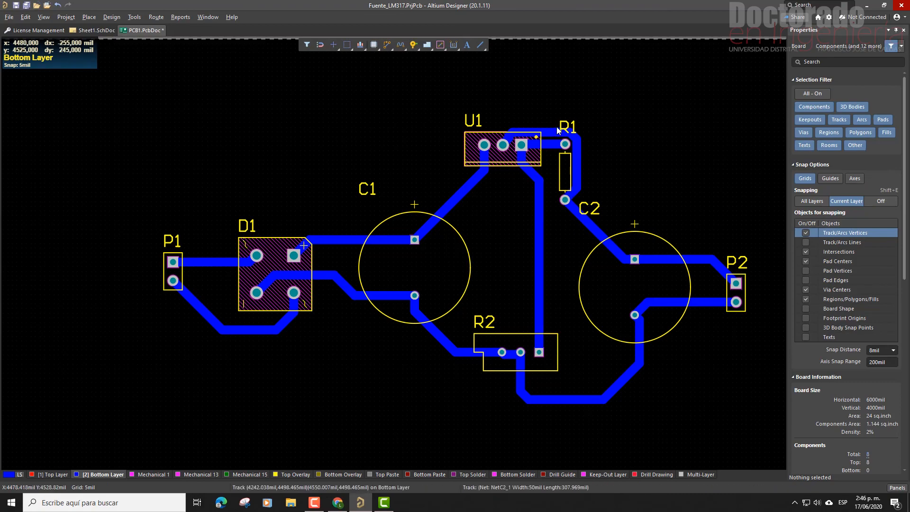
Move the vertical NetC2_1 track segment beside R1 outward, away from the resistor.
{"action": "scroll", "coordinate": [557, 126], "scroll_direction": "up", "scroll_amount": 5, "text": "ctrl"}
{"action": "left_click", "coordinate": [625, 250]}
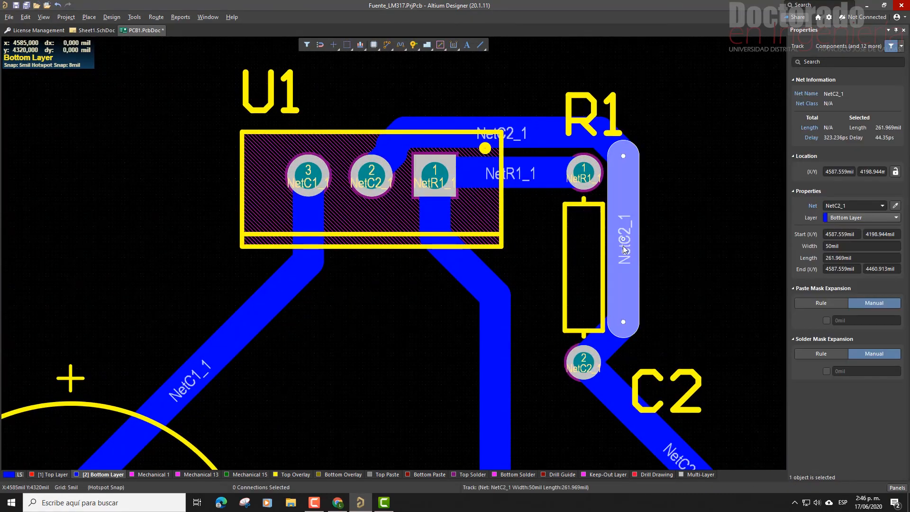
{"action": "left_click_drag", "start_coordinate": [626, 234], "coordinate": [656, 234]}
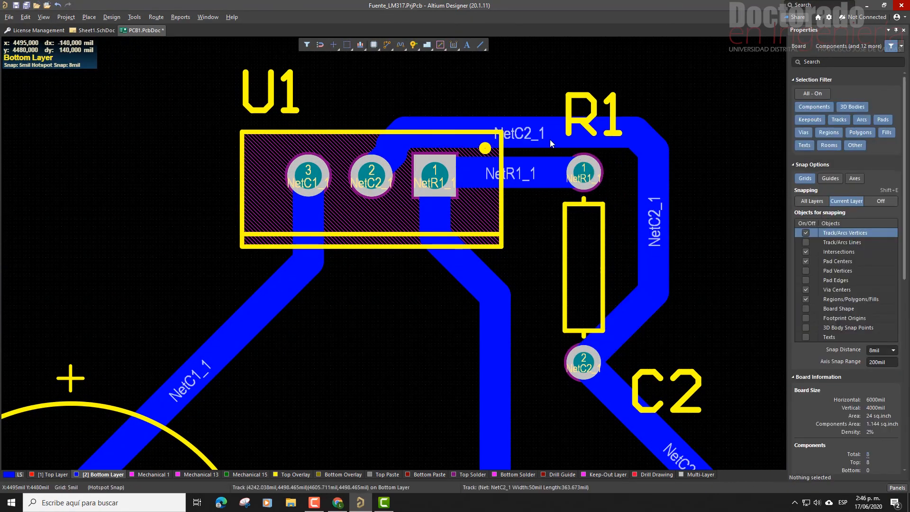
Move the horizontal NetC2_1 track above U1 farther up and adjust its diagonal segment near U1's middle pad.
{"action": "left_click_drag", "start_coordinate": [541, 132], "coordinate": [541, 101]}
{"action": "scroll", "coordinate": [454, 181], "scroll_direction": "down", "scroll_amount": 2, "text": "ctrl"}
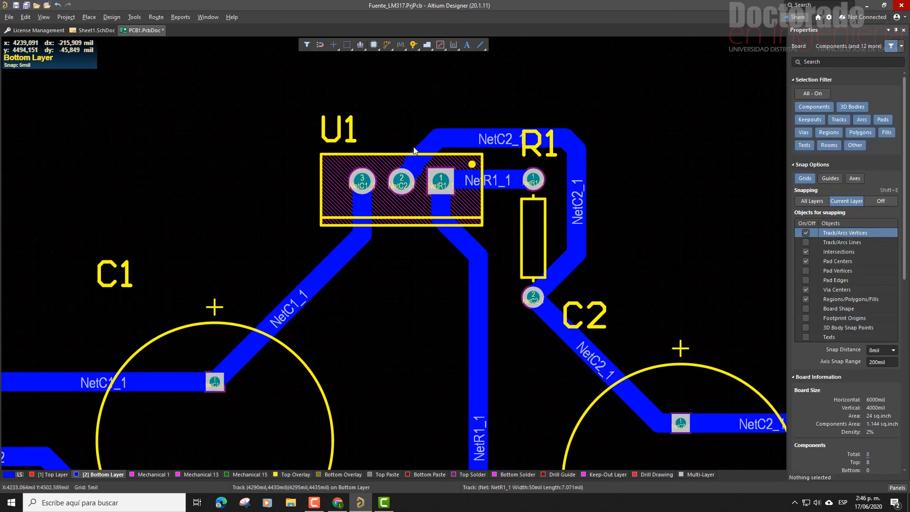
{"action": "left_click_drag", "start_coordinate": [413, 171], "coordinate": [407, 164]}
Examine the routed Bottom Layer tracks across the board, from U1 to P1, R2 and P2.
{"action": "scroll", "coordinate": [391, 229], "scroll_direction": "down", "scroll_amount": 5}
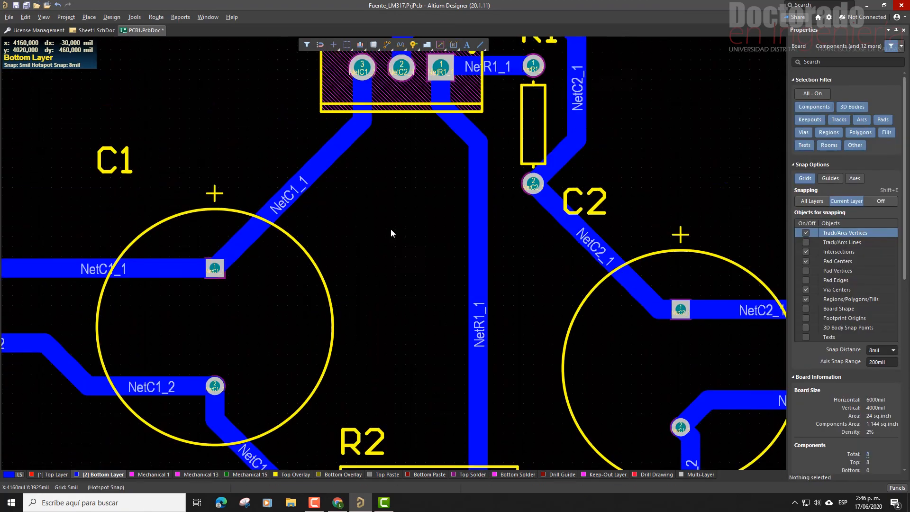
{"action": "scroll", "coordinate": [391, 228], "scroll_direction": "down", "scroll_amount": 3, "text": "ctrl"}
{"action": "scroll", "coordinate": [311, 274], "scroll_direction": "up", "scroll_amount": 4, "text": "ctrl"}
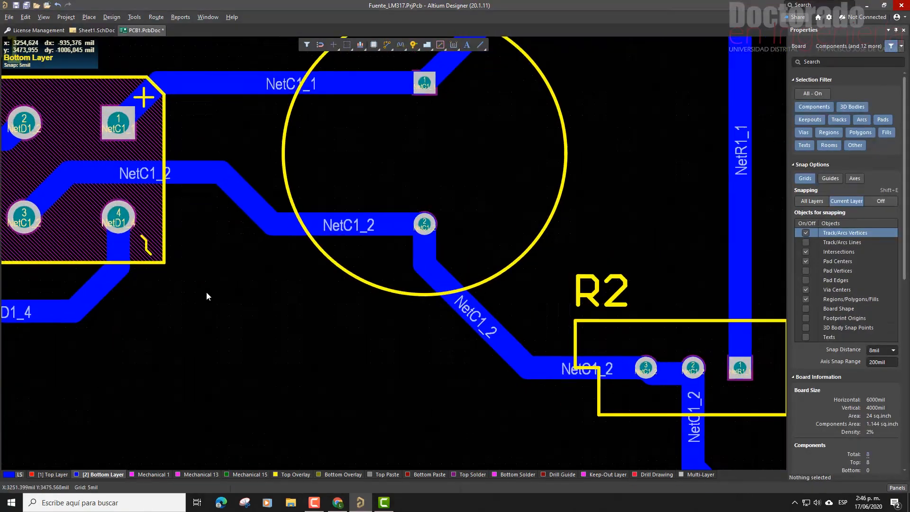
{"action": "scroll", "coordinate": [207, 291], "scroll_direction": "down", "scroll_amount": 2, "text": "ctrl"}
{"action": "scroll", "coordinate": [139, 284], "scroll_direction": "down", "scroll_amount": 3, "text": "ctrl"}
{"action": "scroll", "coordinate": [91, 295], "scroll_direction": "up", "scroll_amount": 3, "text": "ctrl"}
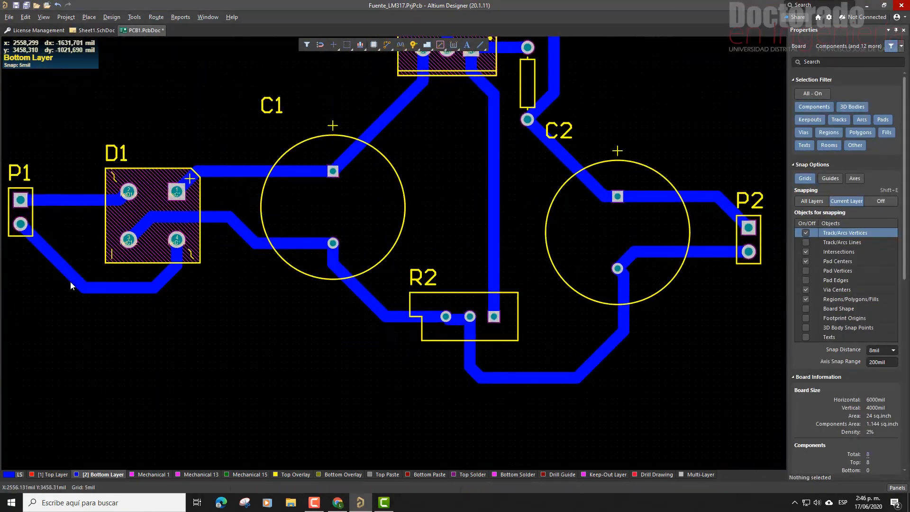
{"action": "scroll", "coordinate": [112, 294], "scroll_direction": "down", "scroll_amount": 4, "text": "ctrl"}
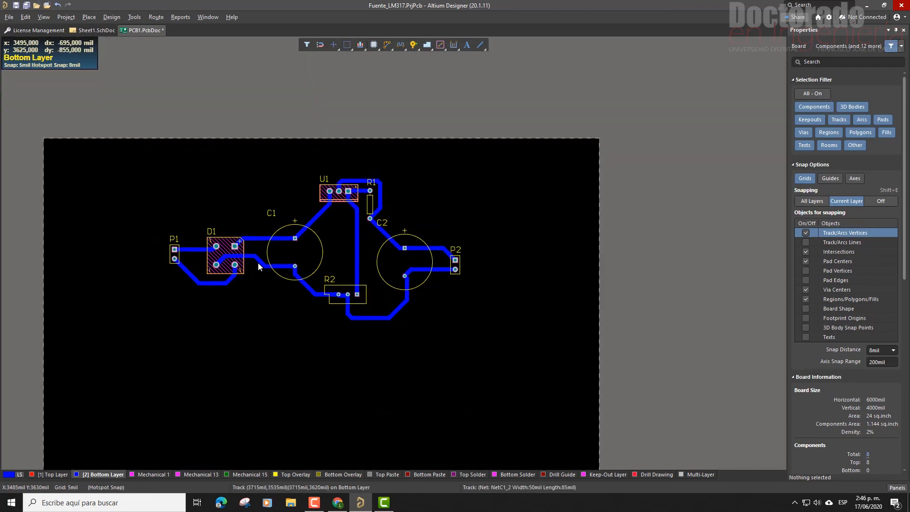
{"action": "scroll", "coordinate": [148, 300], "scroll_direction": "down", "scroll_amount": 1, "text": "ctrl"}
{"action": "scroll", "coordinate": [198, 289], "scroll_direction": "up", "scroll_amount": 2, "text": "ctrl"}
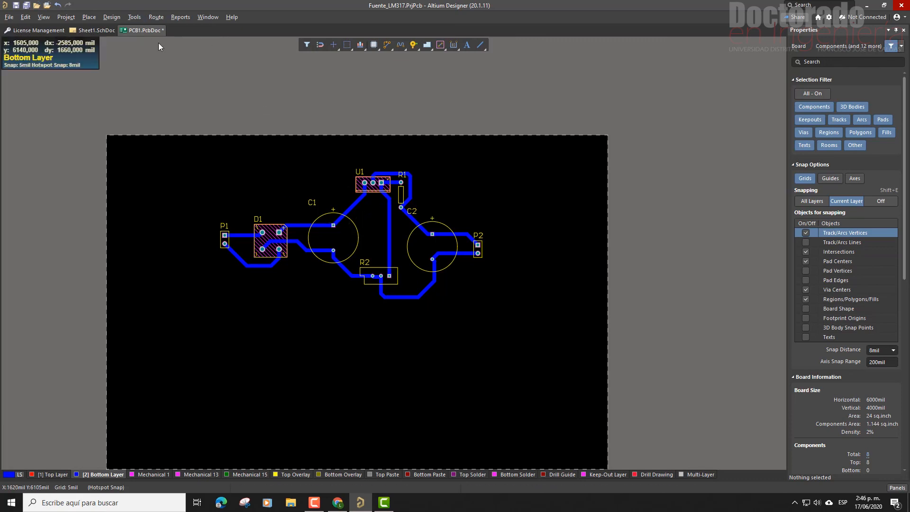
Create outline primitives from the board shape on Mechanical 1, 39.4 mil wide with cutouts included.
{"action": "left_click", "coordinate": [114, 18]}
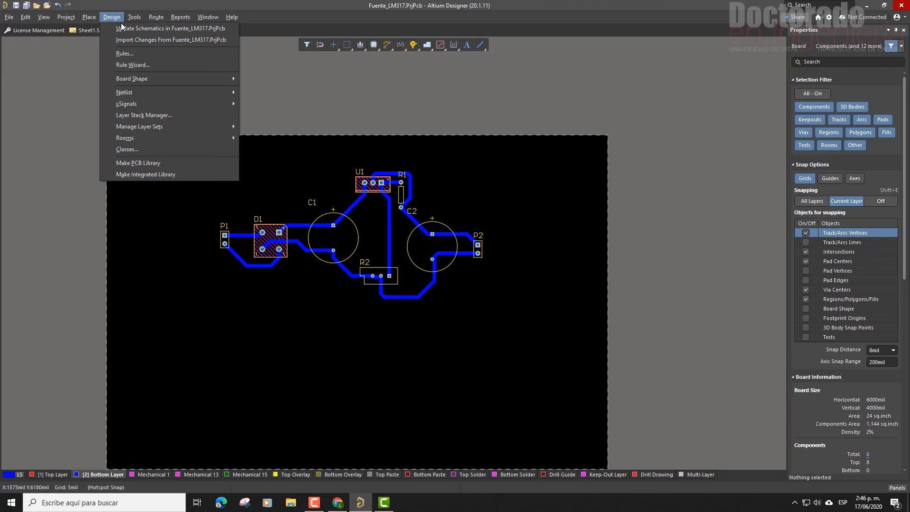
{"action": "mouse_move", "coordinate": [149, 78]}
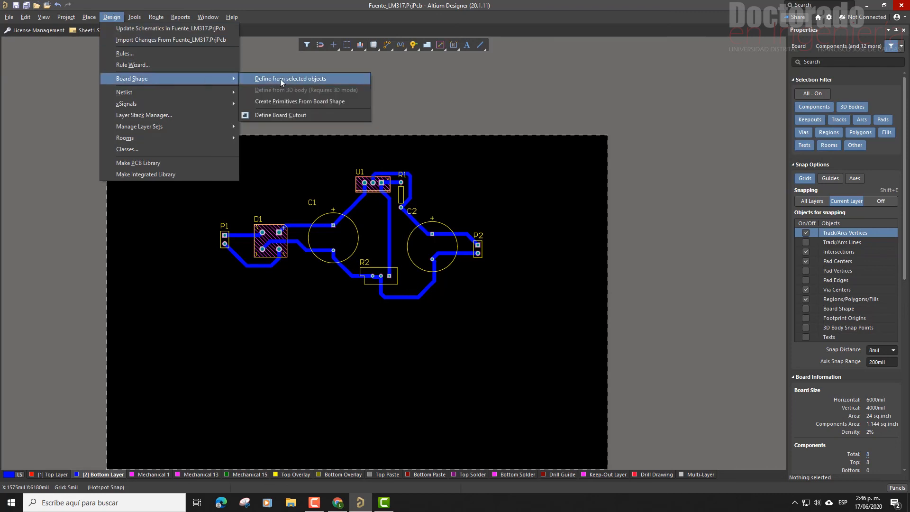
{"action": "left_click", "coordinate": [288, 103]}
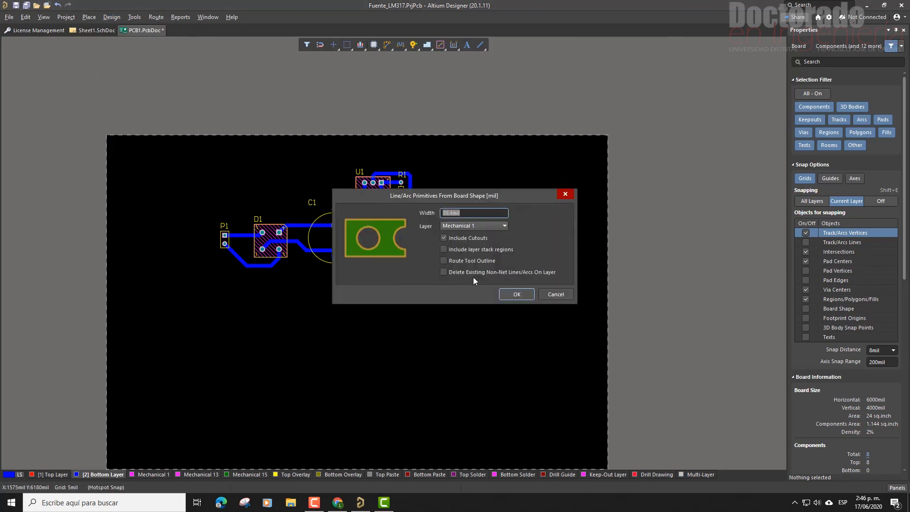
{"action": "left_click", "coordinate": [488, 226]}
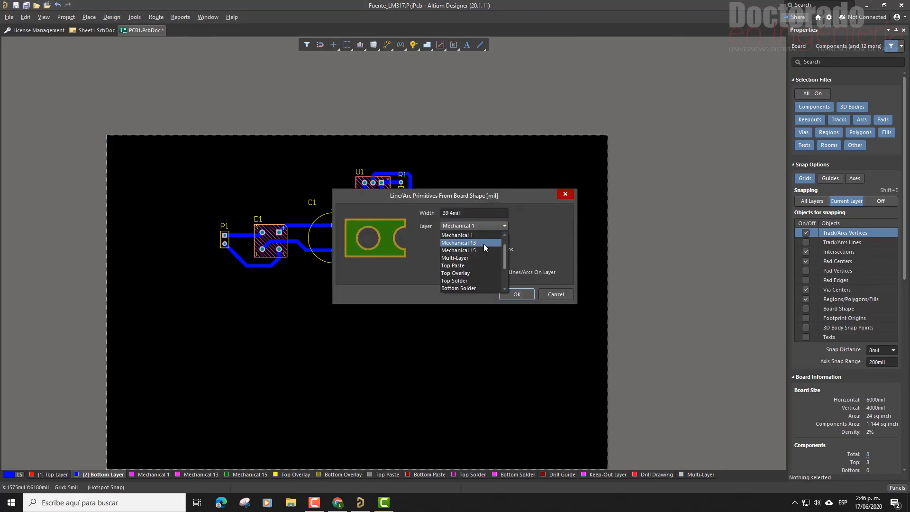
{"action": "left_click", "coordinate": [477, 232]}
{"action": "left_click", "coordinate": [510, 293]}
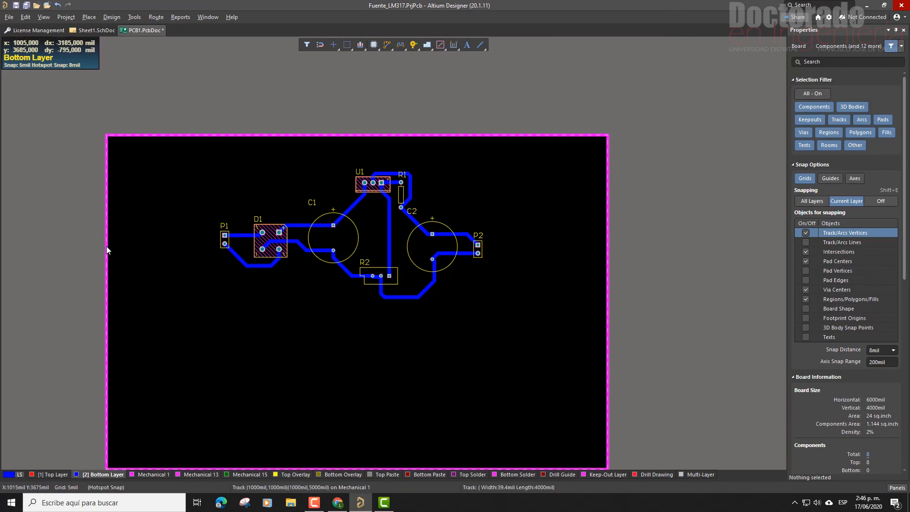
Move the four Mechanical 1 outline tracks inward around the circuit to form a rectangle about 3355 by 1675 mil.
{"action": "left_click_drag", "start_coordinate": [108, 249], "coordinate": [209, 253]}
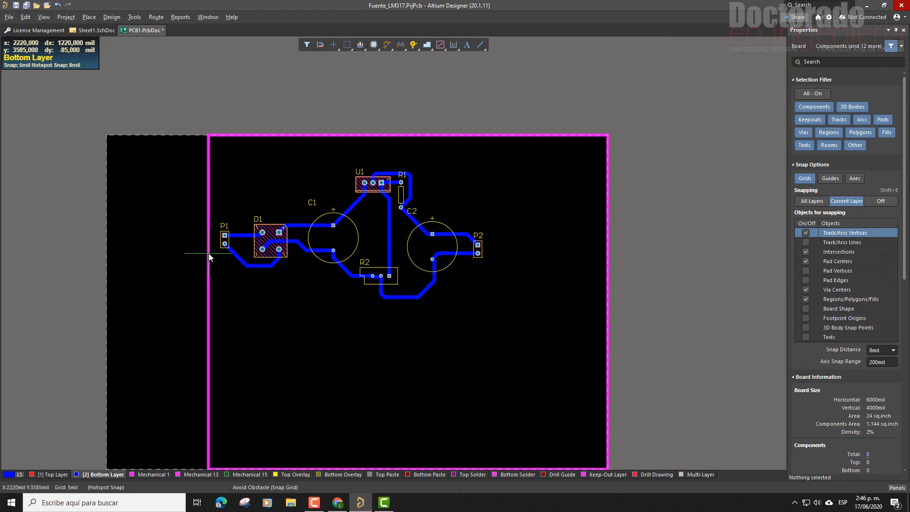
{"action": "left_click_drag", "start_coordinate": [322, 136], "coordinate": [326, 170]}
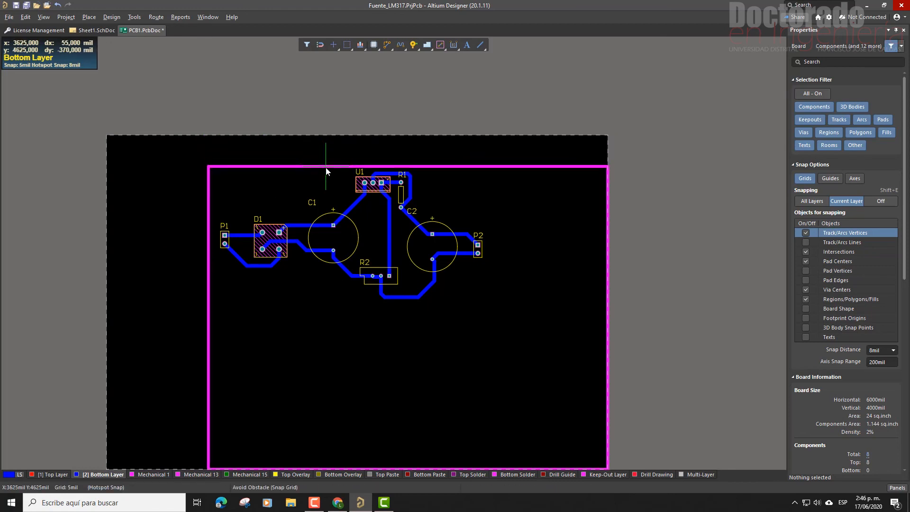
{"action": "scroll", "coordinate": [522, 270], "scroll_direction": "down", "scroll_amount": 1}
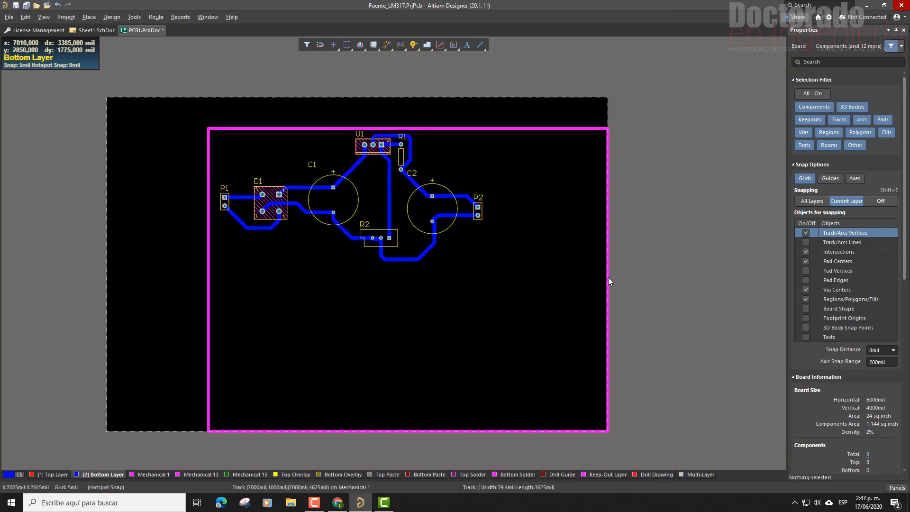
{"action": "left_click_drag", "start_coordinate": [609, 282], "coordinate": [489, 273]}
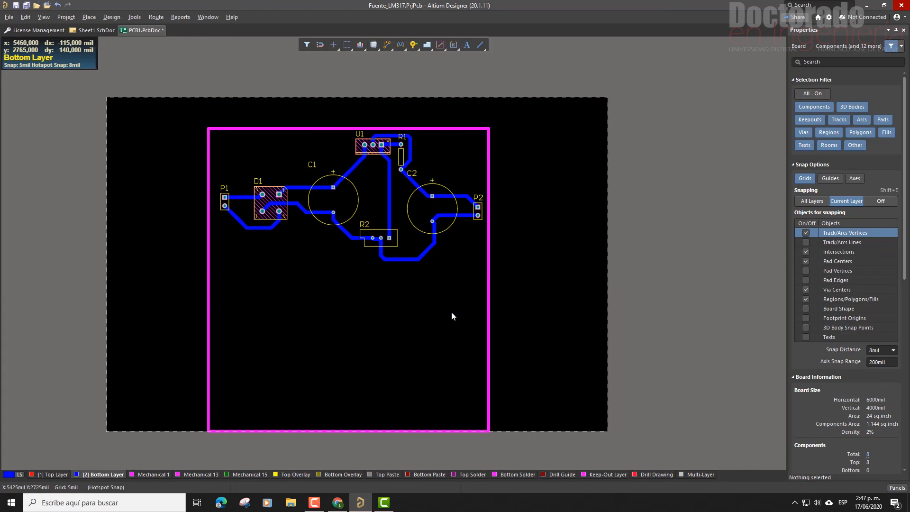
{"action": "left_click_drag", "start_coordinate": [385, 431], "coordinate": [406, 269]}
{"action": "scroll", "coordinate": [390, 173], "scroll_direction": "up", "scroll_amount": 2}
{"action": "scroll", "coordinate": [348, 217], "scroll_direction": "down", "scroll_amount": 2}
{"action": "scroll", "coordinate": [281, 197], "scroll_direction": "up", "scroll_amount": 2, "text": "ctrl"}
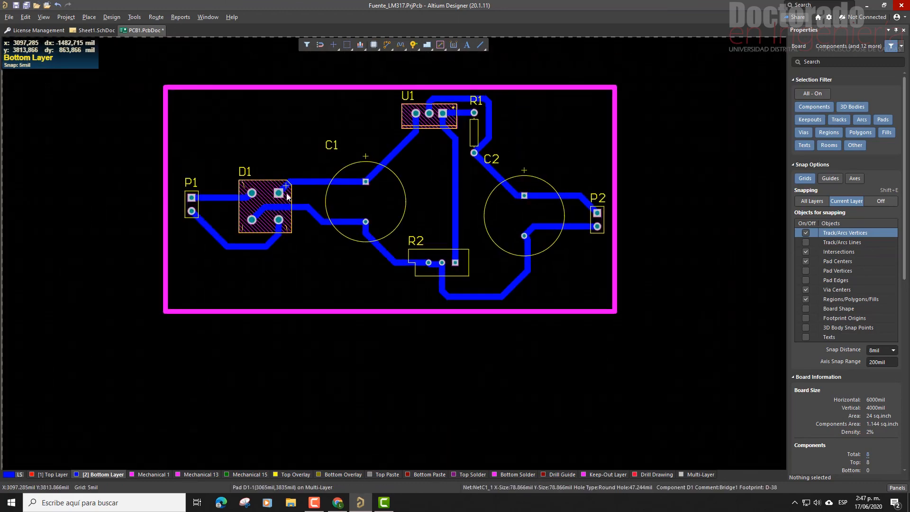
Select all four connected Mechanical 1 outline tracks, define the board shape from them, and clear the selection.
{"action": "left_click", "coordinate": [339, 88]}
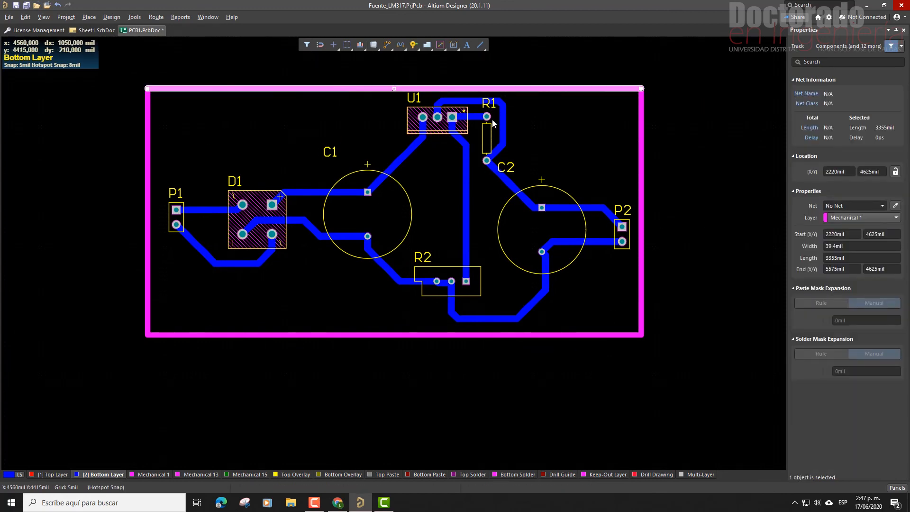
{"action": "key", "text": "Tab"}
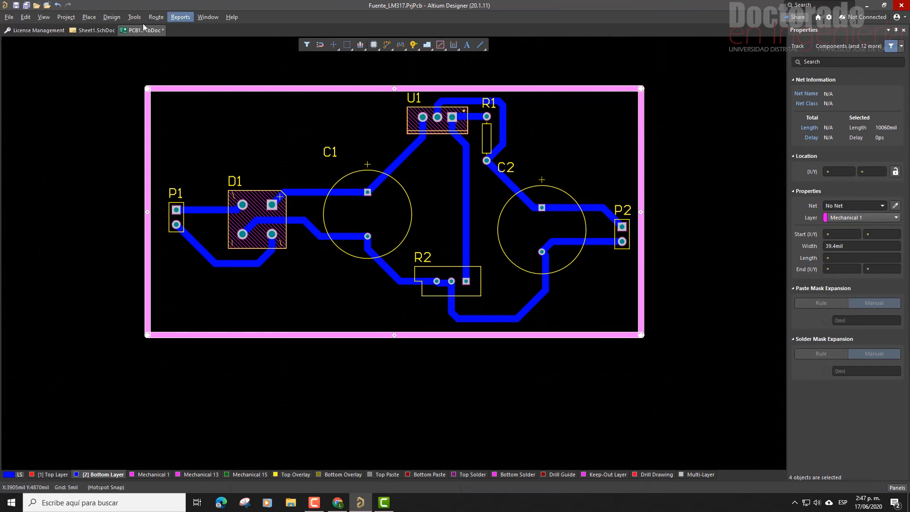
{"action": "left_click", "coordinate": [111, 21]}
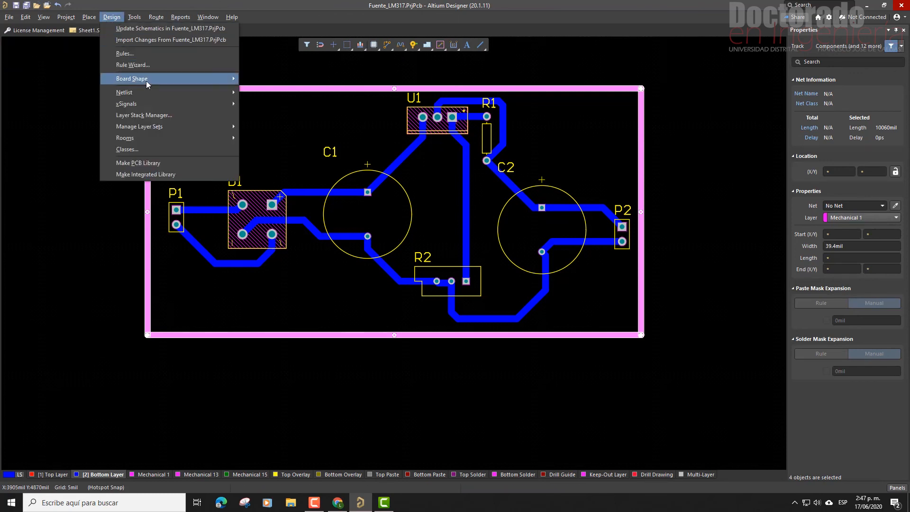
{"action": "mouse_move", "coordinate": [146, 80]}
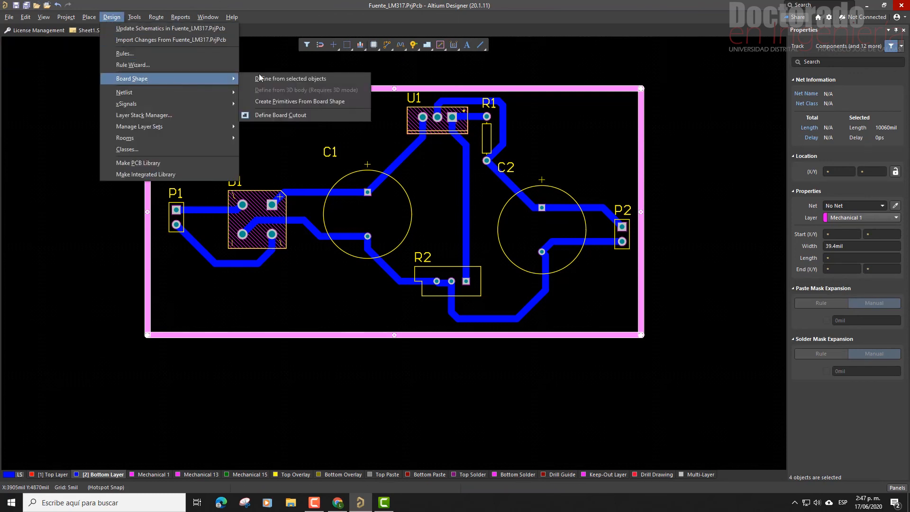
{"action": "left_click", "coordinate": [328, 84]}
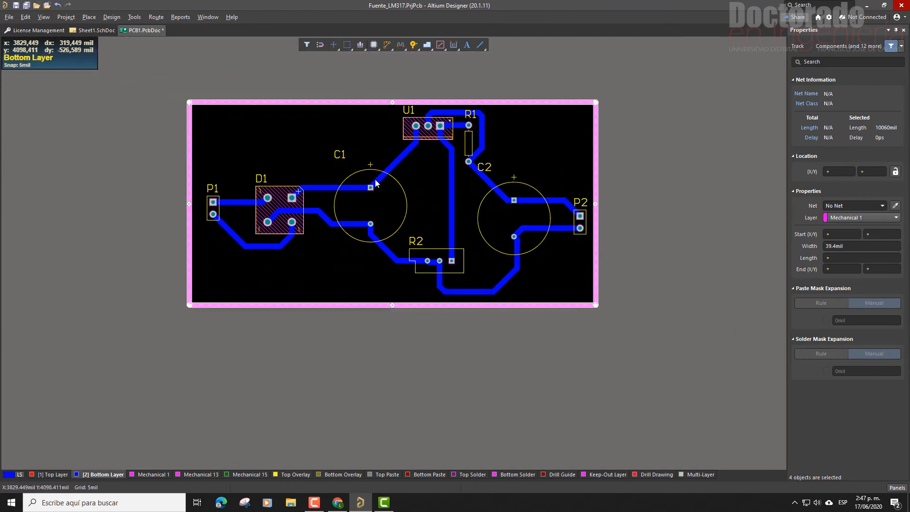
{"action": "left_click", "coordinate": [334, 358]}
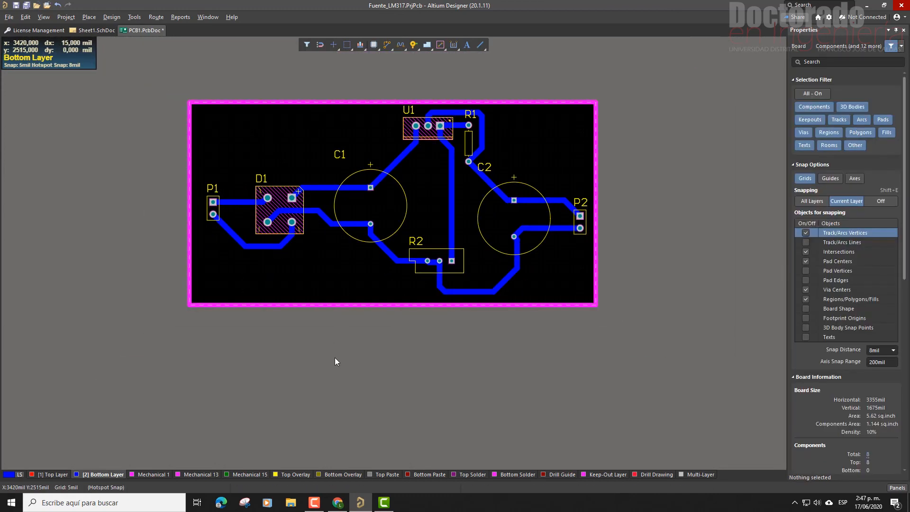
Inspect the trimmed board and its components in 3D from a tilted angle, then return to the 2D layout.
{"action": "key", "text": "3"}
{"action": "key", "text": "shift"}
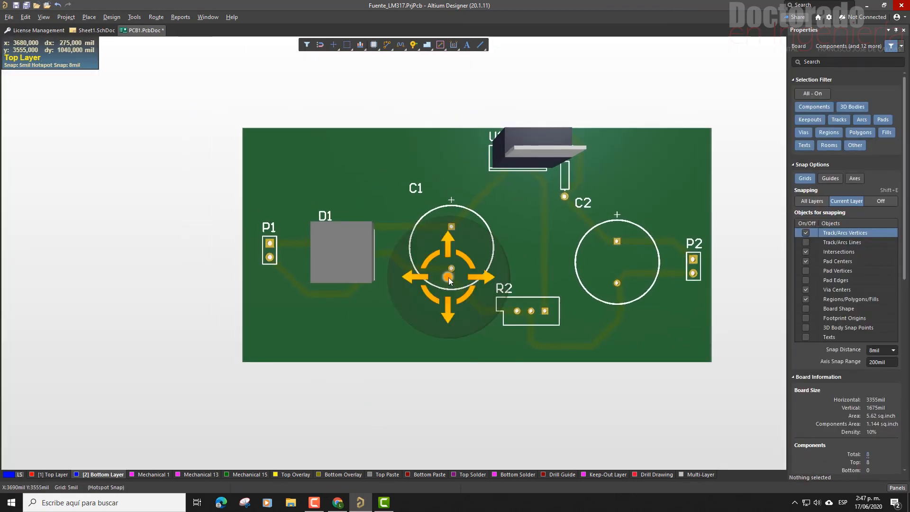
{"action": "right_click_drag", "start_coordinate": [449, 275], "coordinate": [474, 275], "text": "shift"}
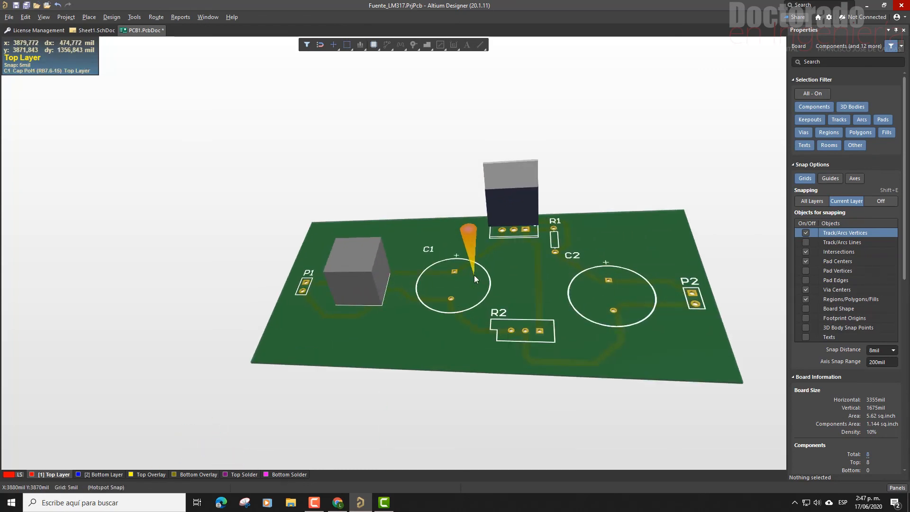
{"action": "key", "text": "2"}
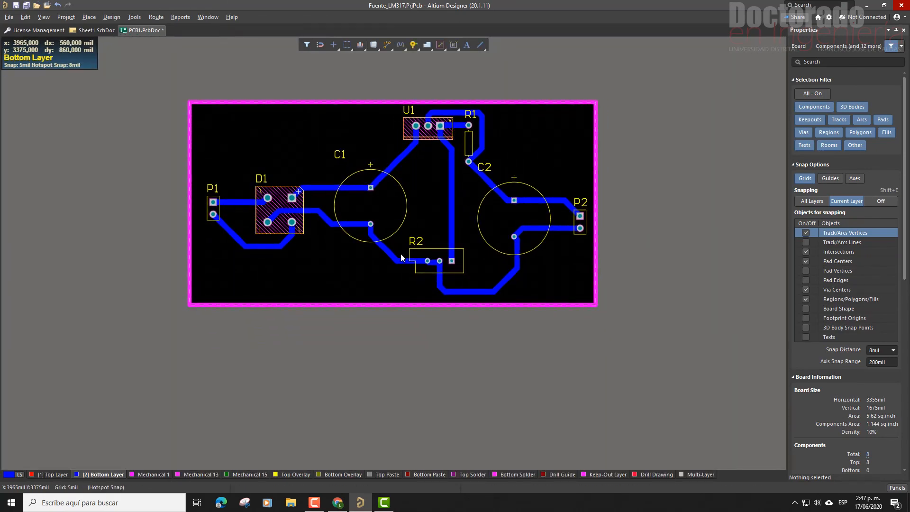